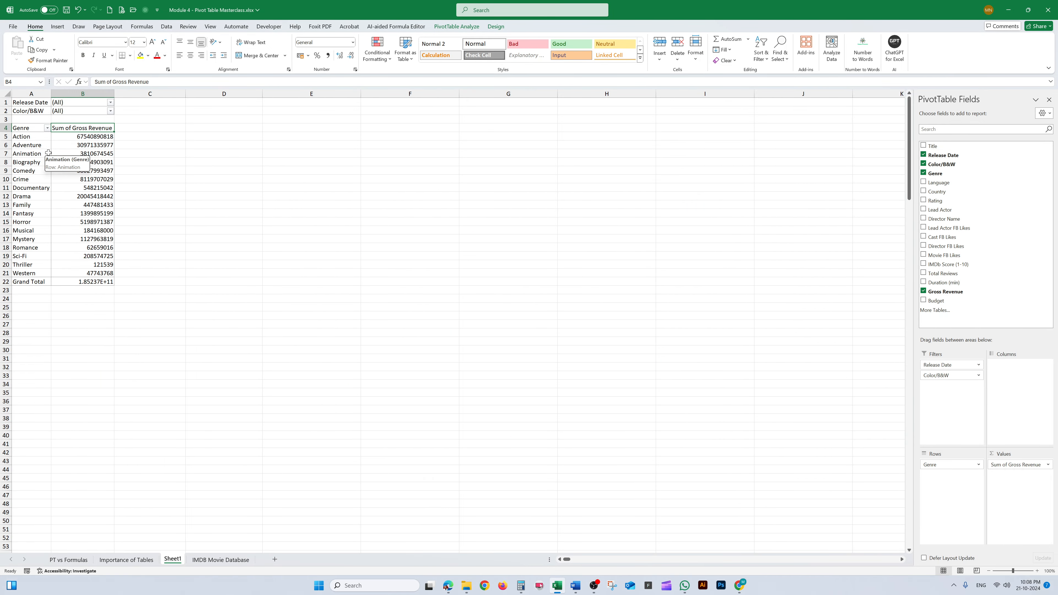
# Add the Gross Revenue field to the pivot table's values two more times
pyautogui.click(34, 136)
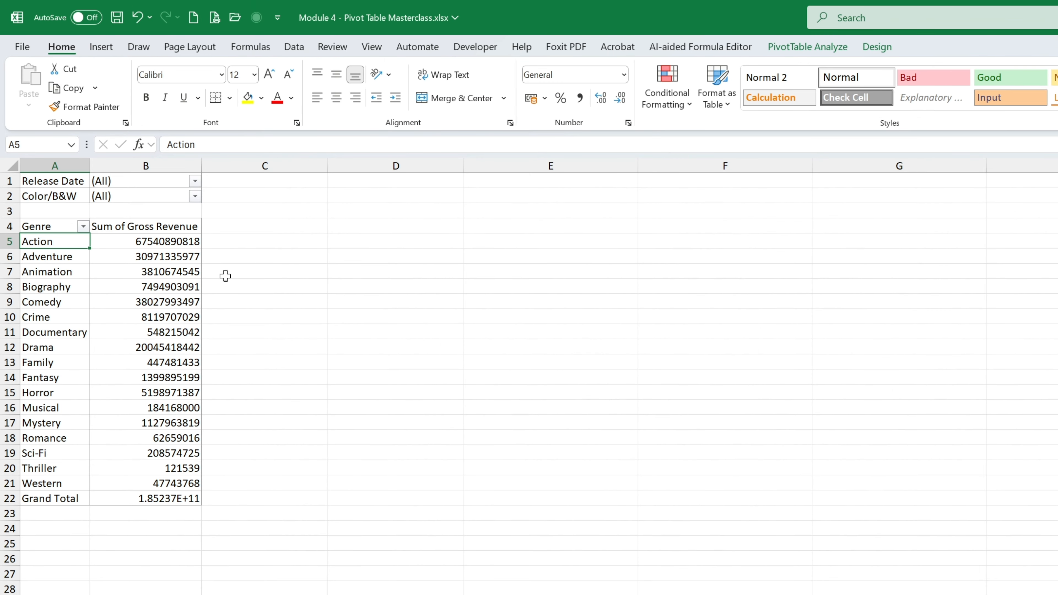
pyautogui.click(135, 221)
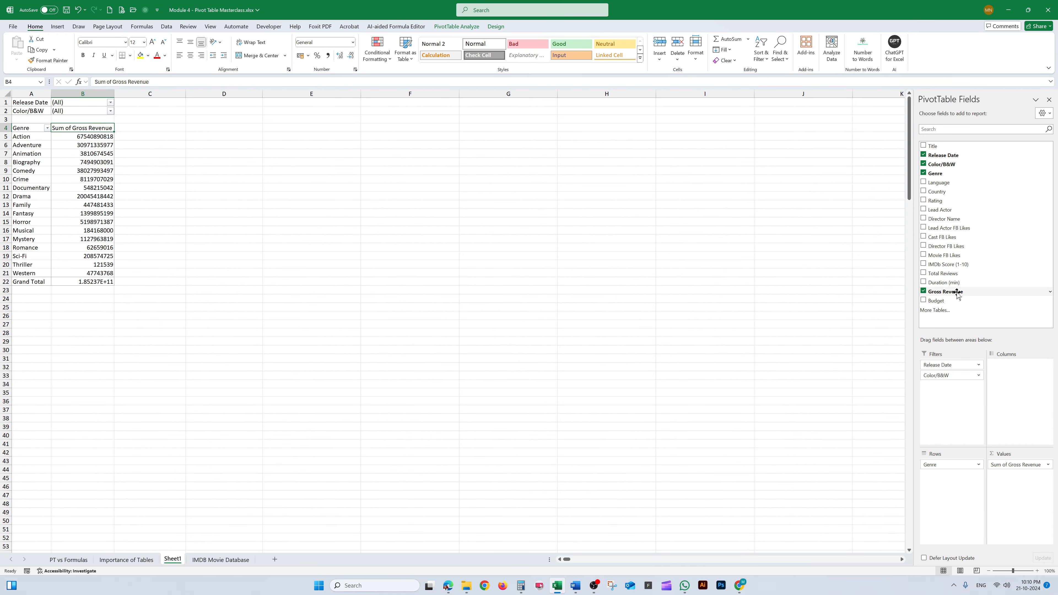
pyautogui.moveTo(1021, 490); pyautogui.dragTo(1022, 489)
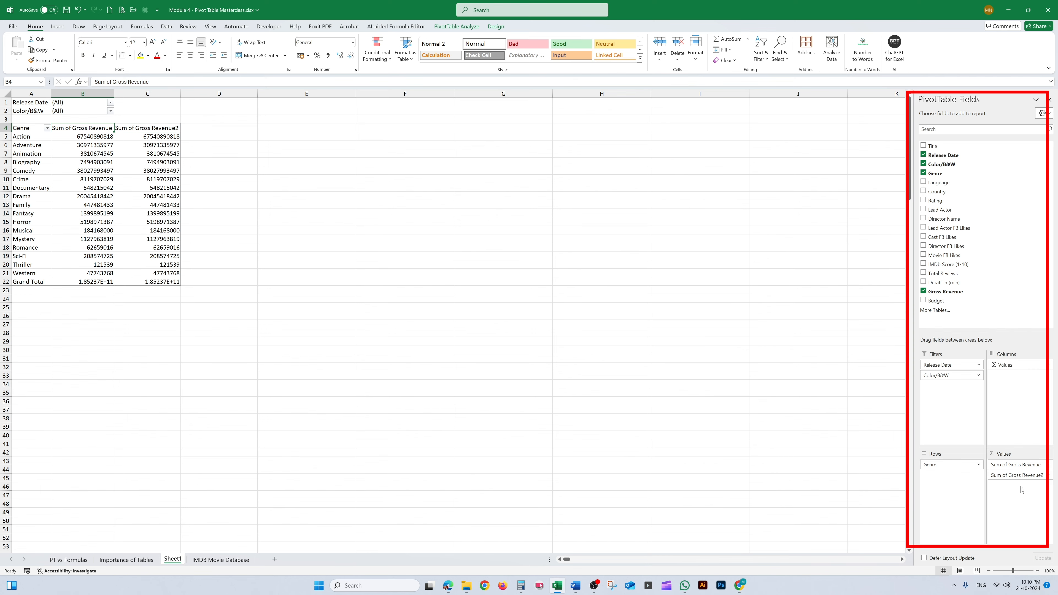
pyautogui.moveTo(958, 295); pyautogui.dragTo(1019, 490)
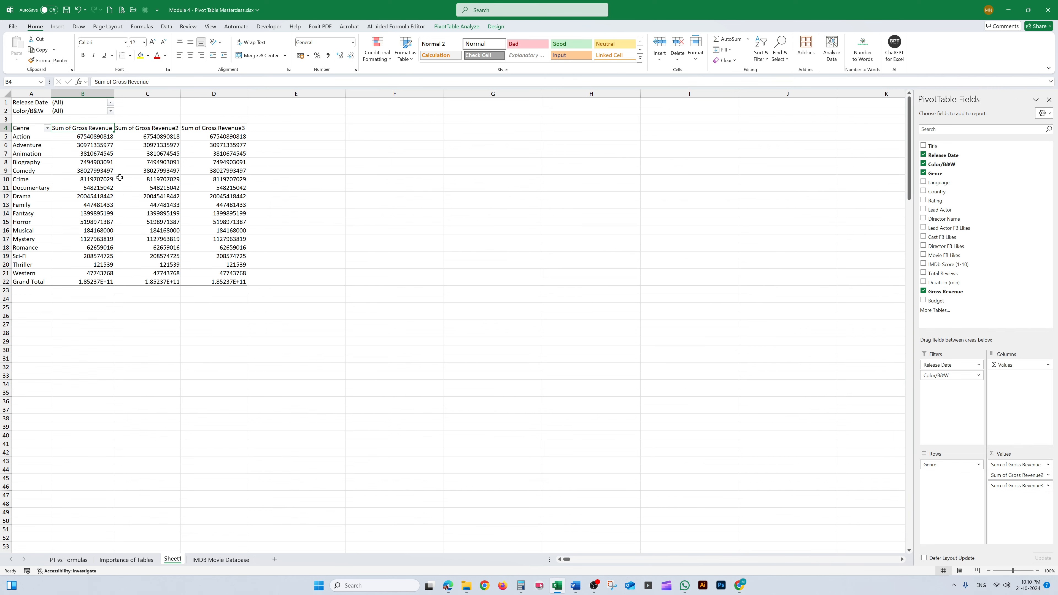
# Sort the genres by the first Sum of Gross Revenue column from largest to smallest
pyautogui.rightClick(100, 137)
pyautogui.moveTo(150, 219)
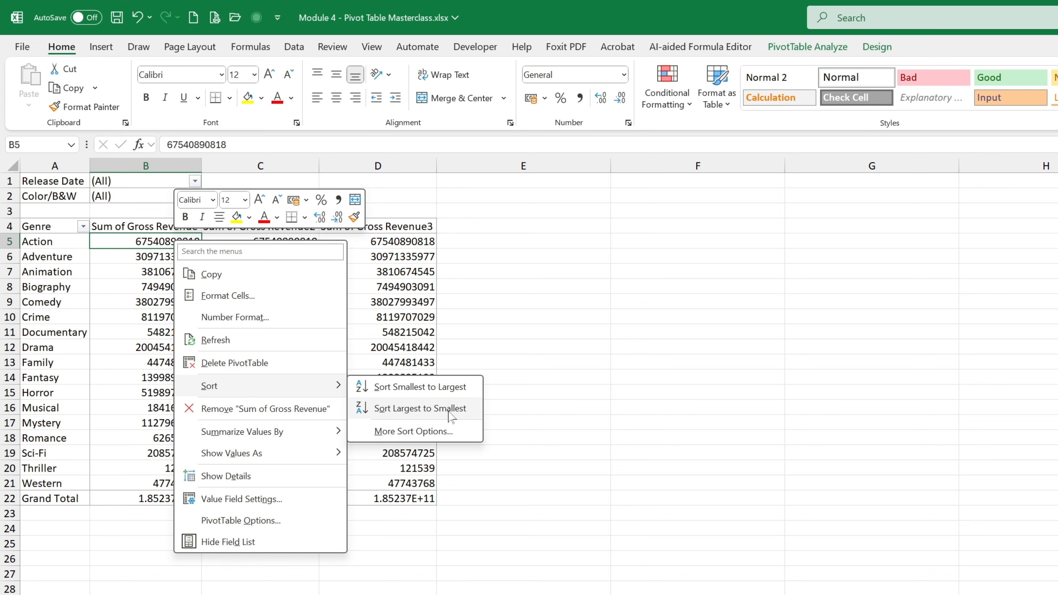
pyautogui.click(451, 408)
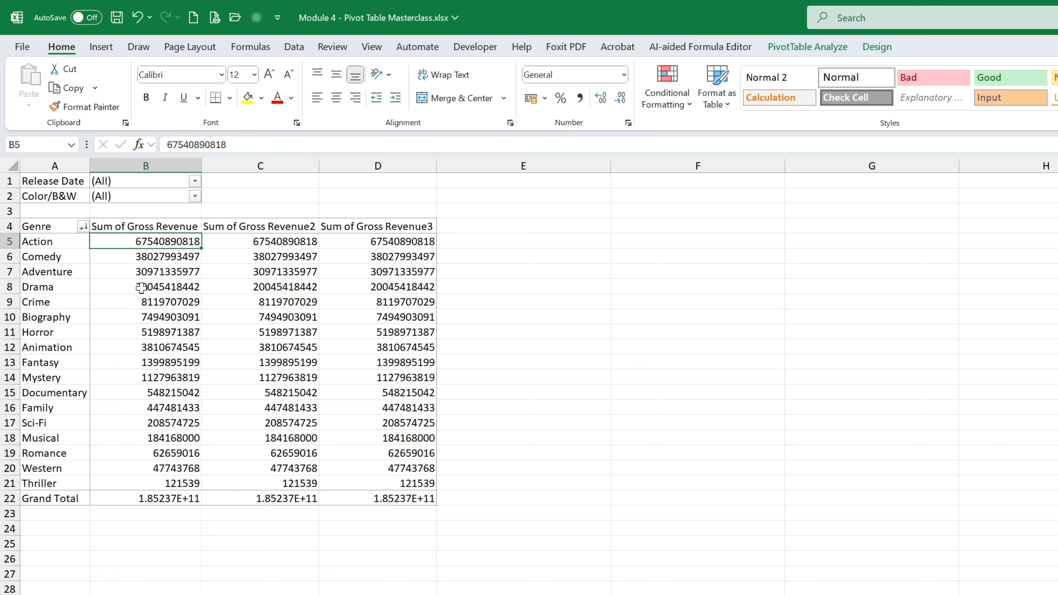
# Summarize the second Gross Revenue column by Count
pyautogui.click(261, 256)
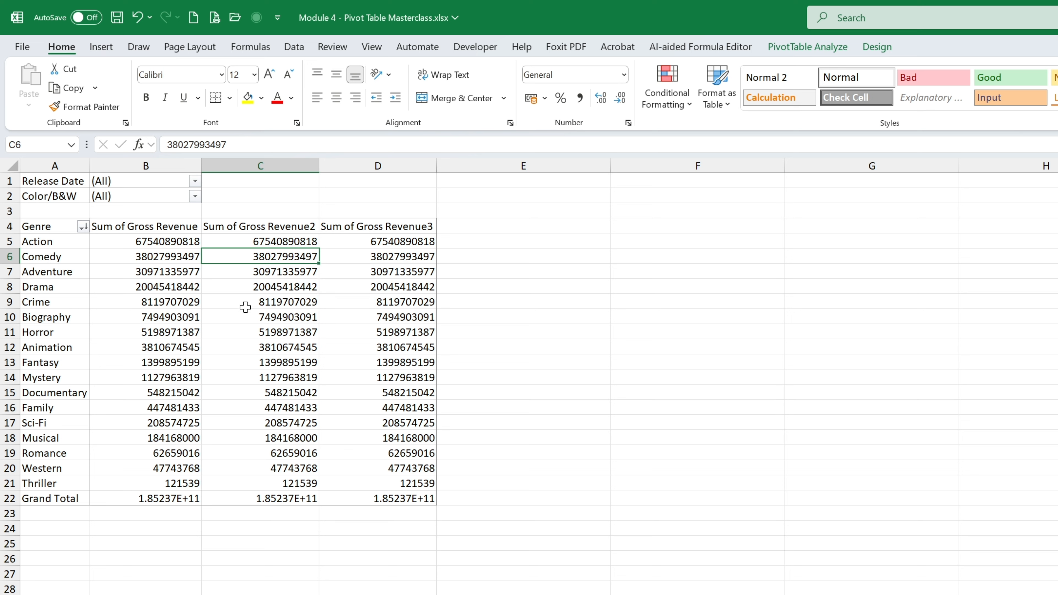
pyautogui.moveTo(245, 308)
pyautogui.moveTo(263, 272)
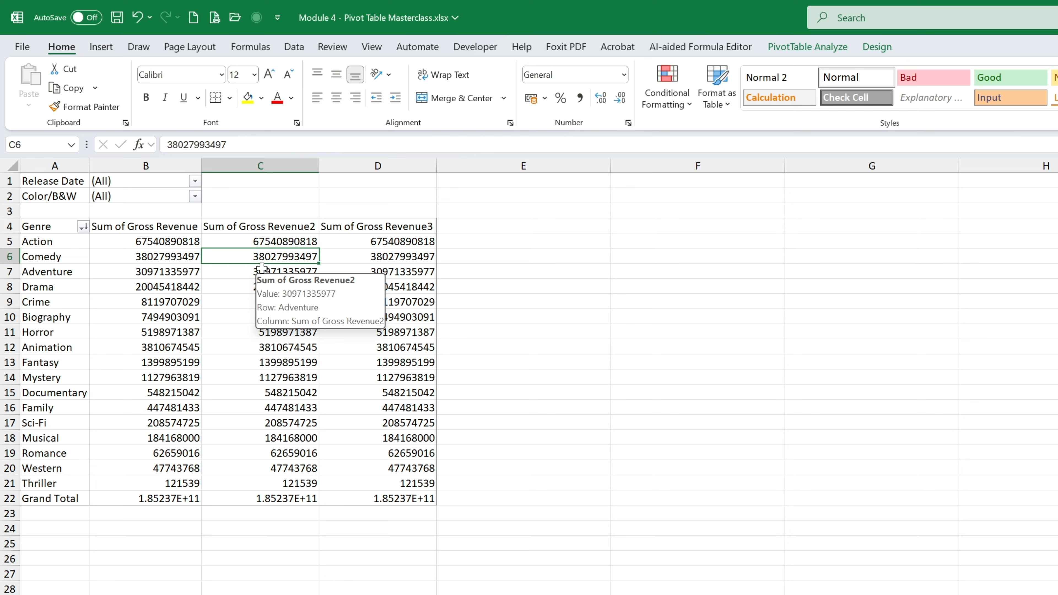
pyautogui.rightClick(267, 292)
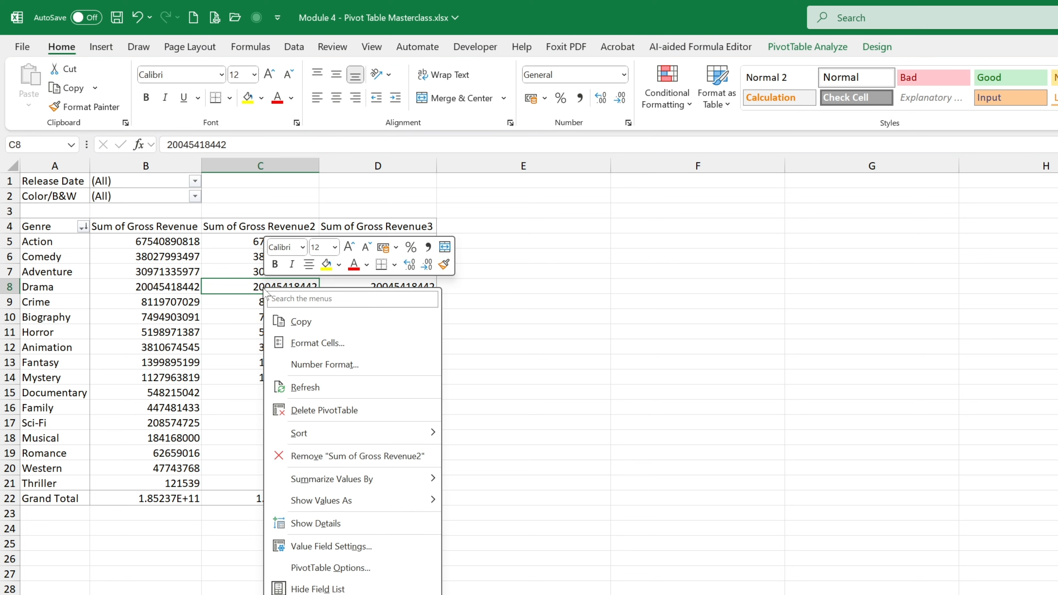
pyautogui.moveTo(329, 484)
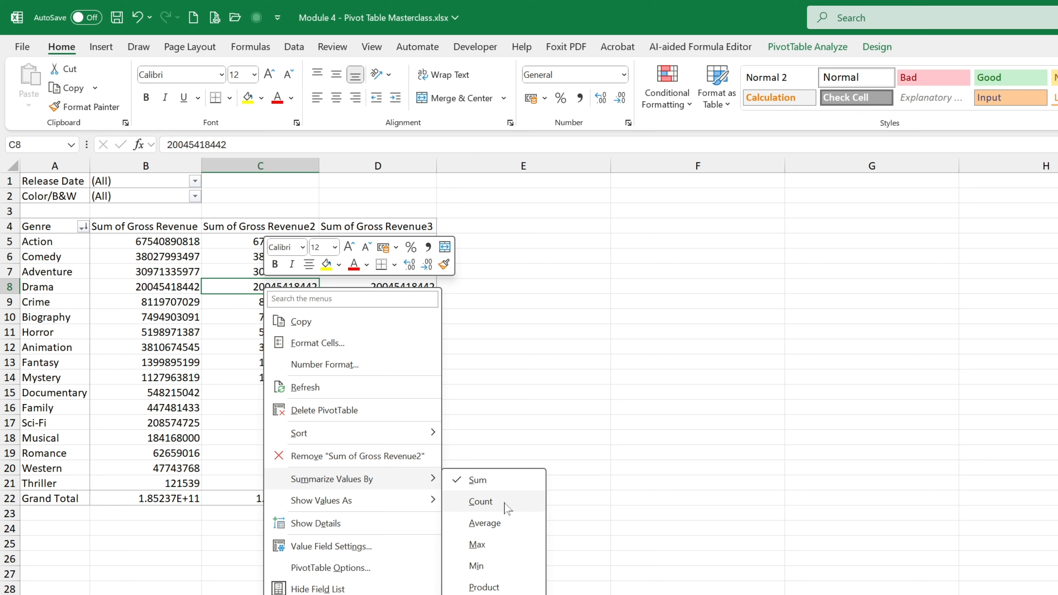
pyautogui.click(481, 502)
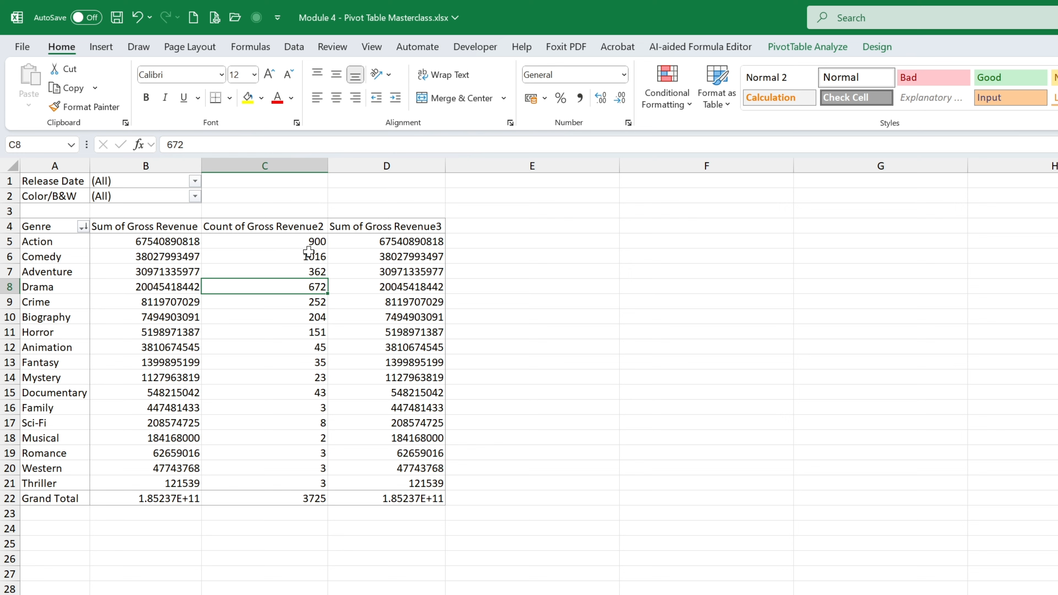
# Calculate Action's average in F5 by dividing its Sum of Gross Revenue by its Count of Gross Revenue2, and clear that trial formula
pyautogui.moveTo(309, 251)
pyautogui.moveTo(275, 262)
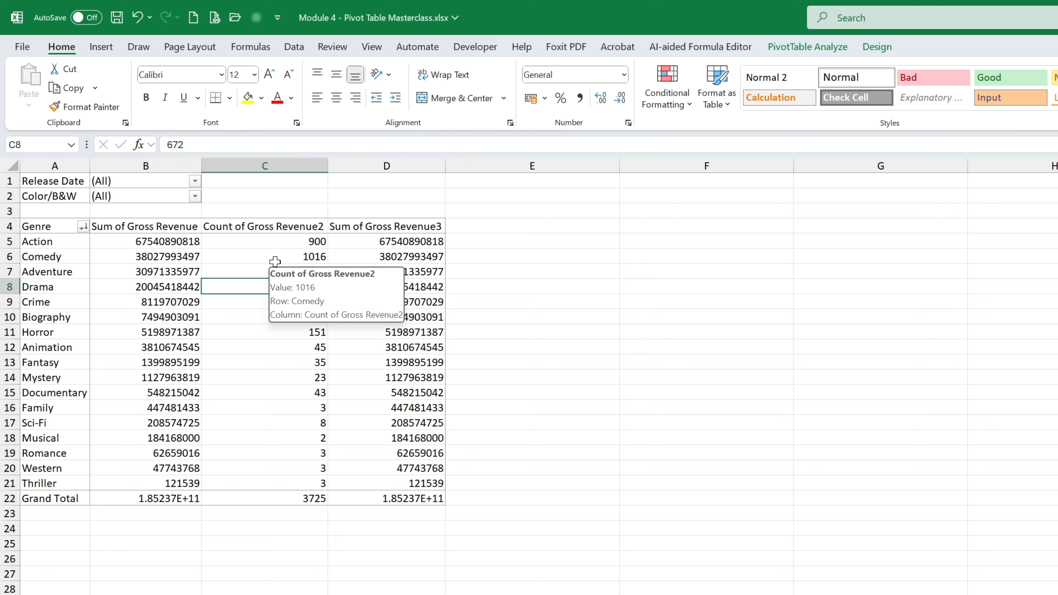
pyautogui.moveTo(180, 243)
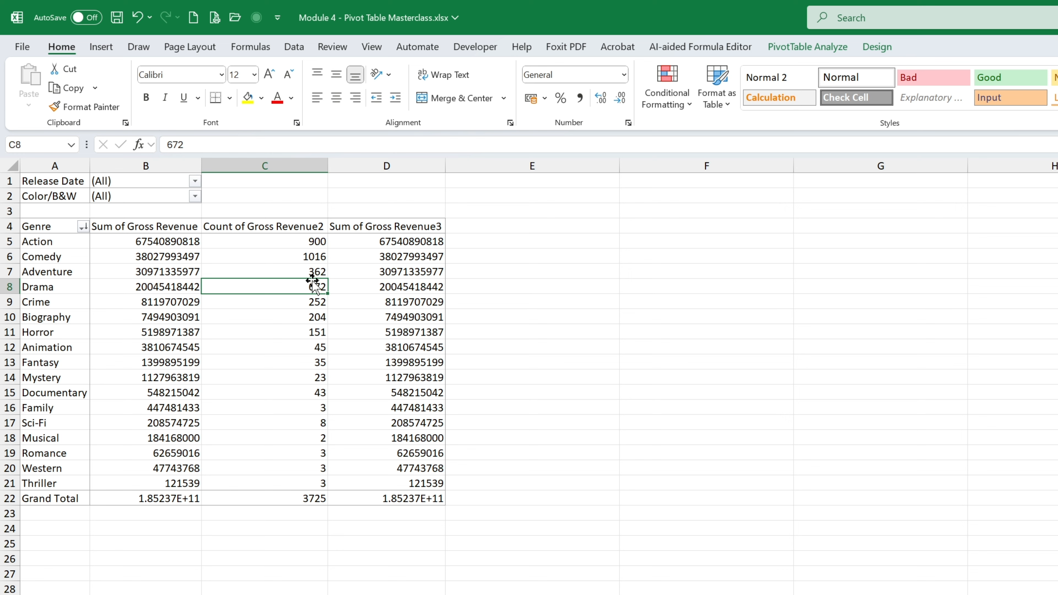
pyautogui.click(165, 242)
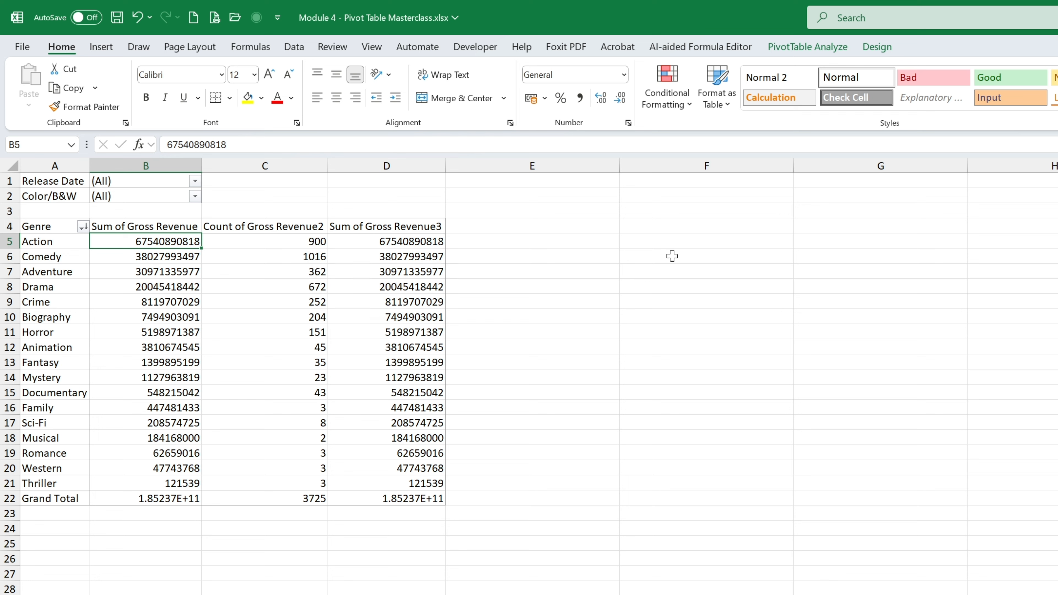
pyautogui.click(680, 244)
pyautogui.write('=')
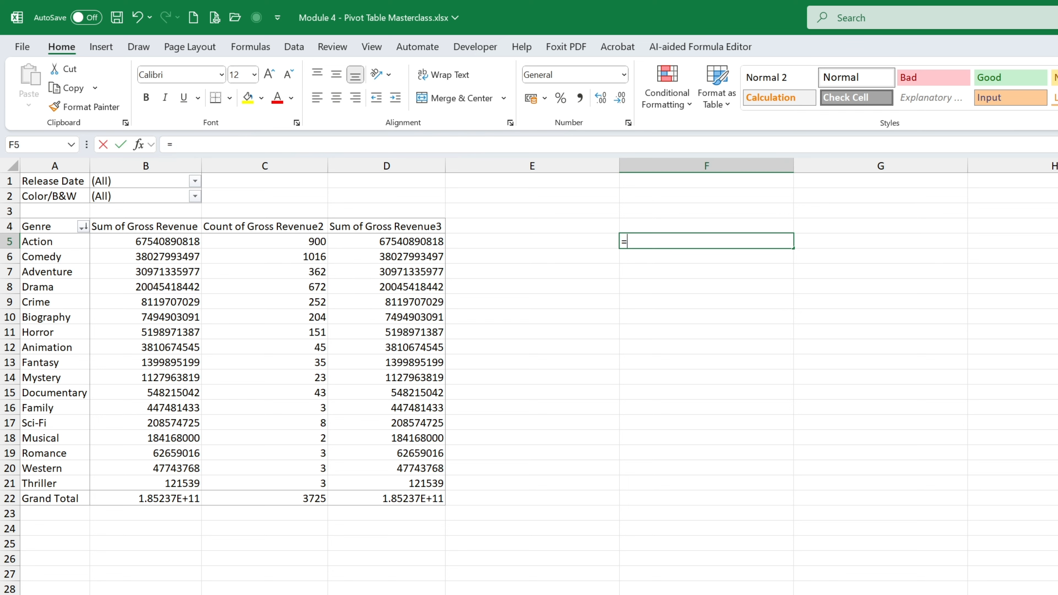
pyautogui.click(147, 241)
pyautogui.write('/')
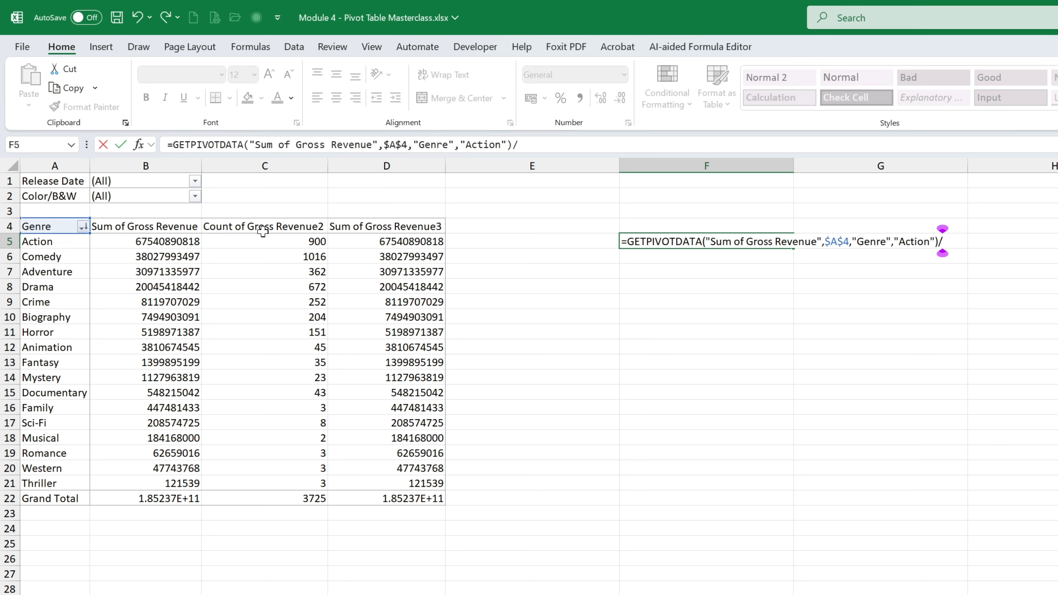
pyautogui.click(309, 237)
pyautogui.press('Return')
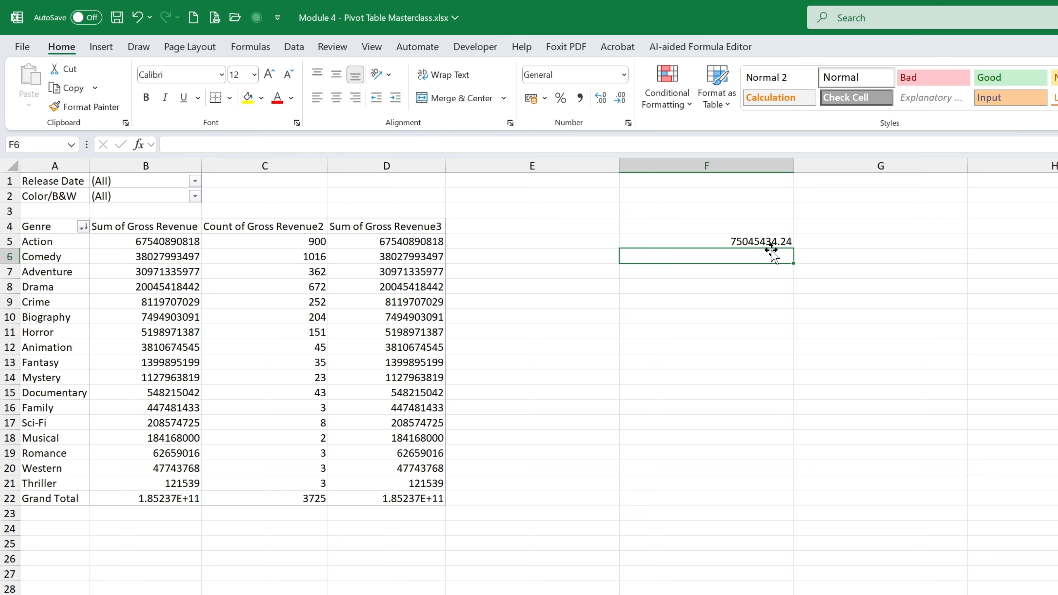
pyautogui.click(770, 236)
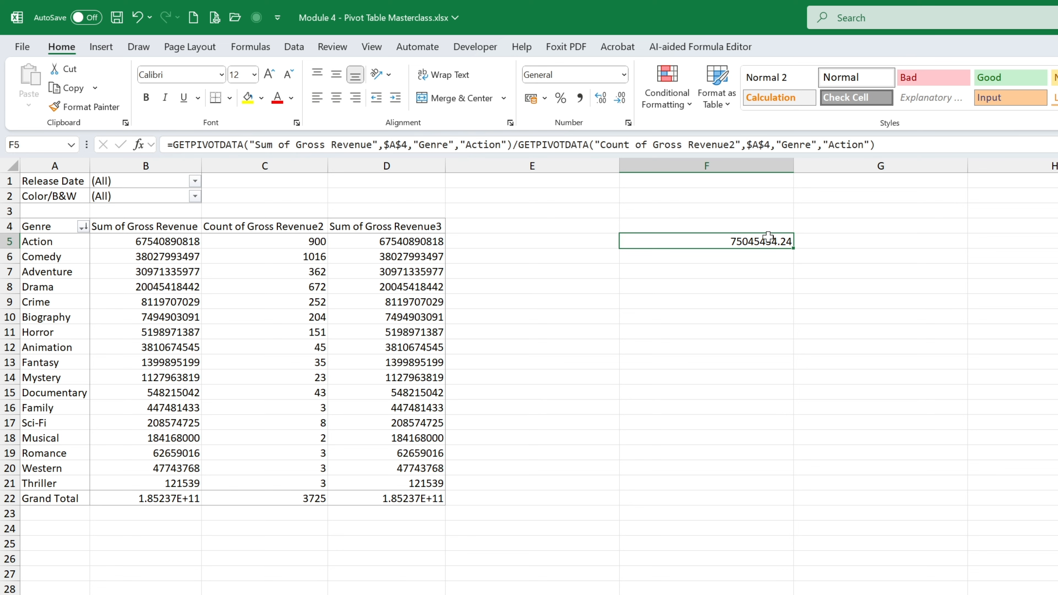
pyautogui.press('Delete')
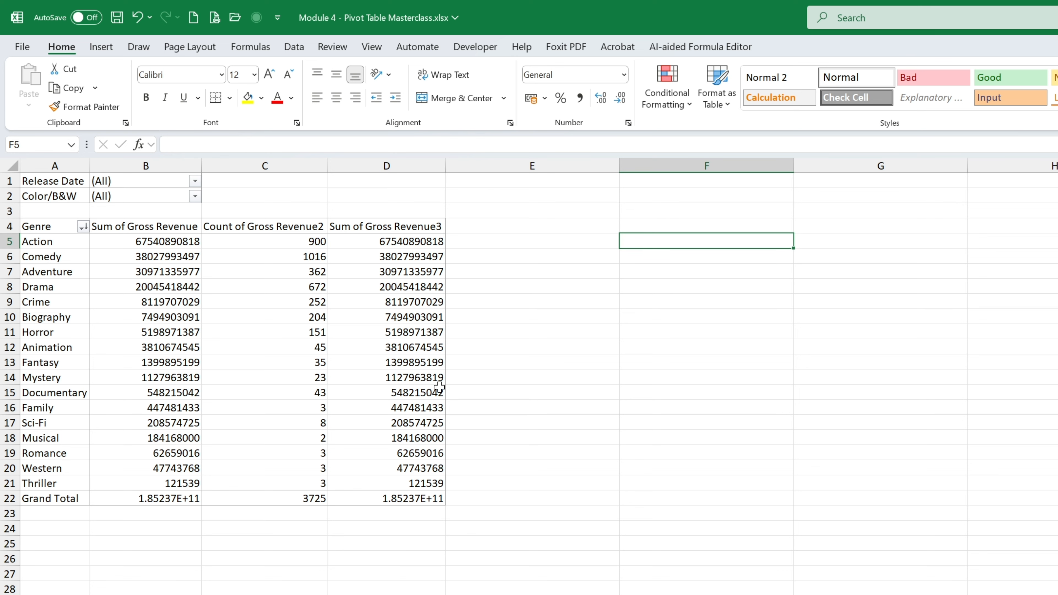
# Summarize the third Gross Revenue column by Average
pyautogui.moveTo(401, 311)
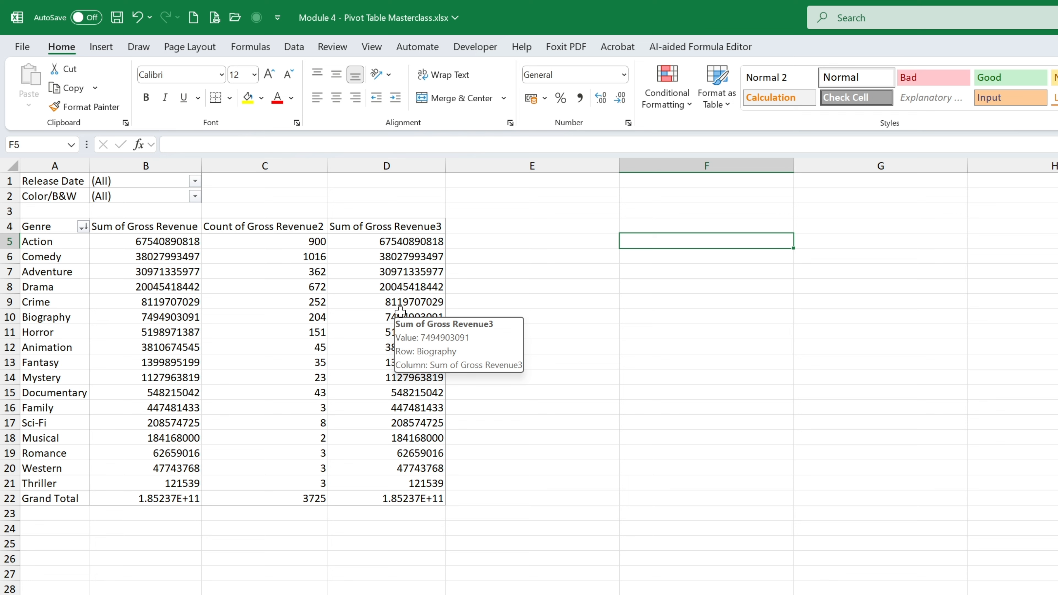
pyautogui.click(402, 287)
pyautogui.rightClick(405, 288)
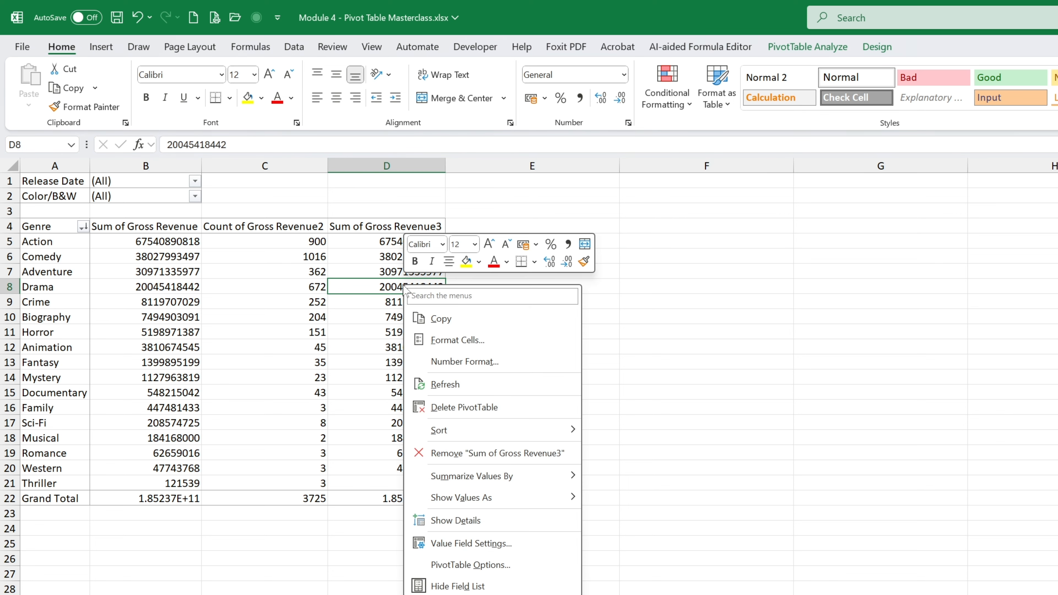
pyautogui.moveTo(473, 478)
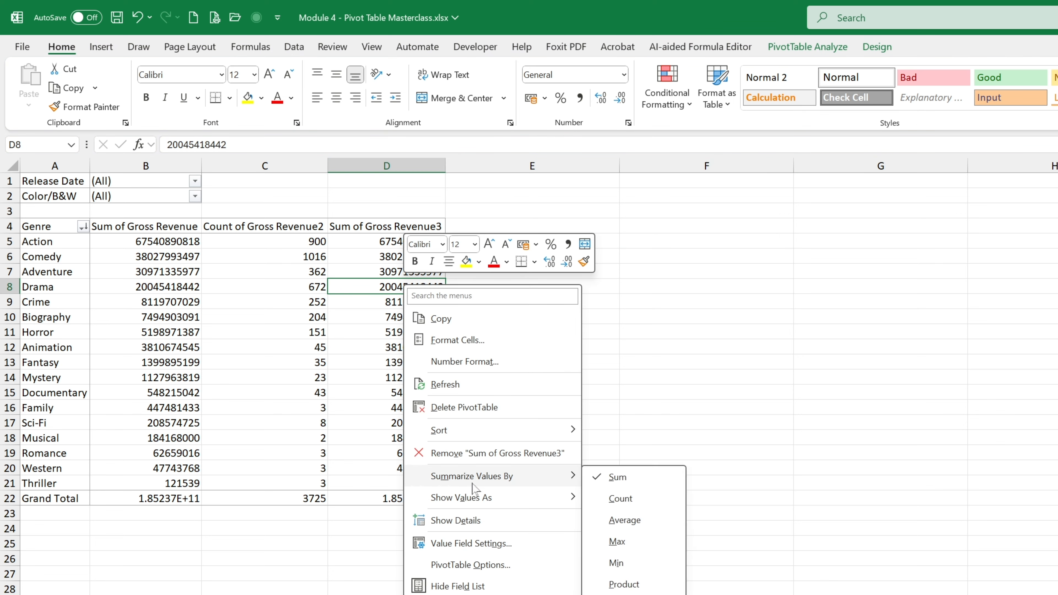
pyautogui.click(638, 522)
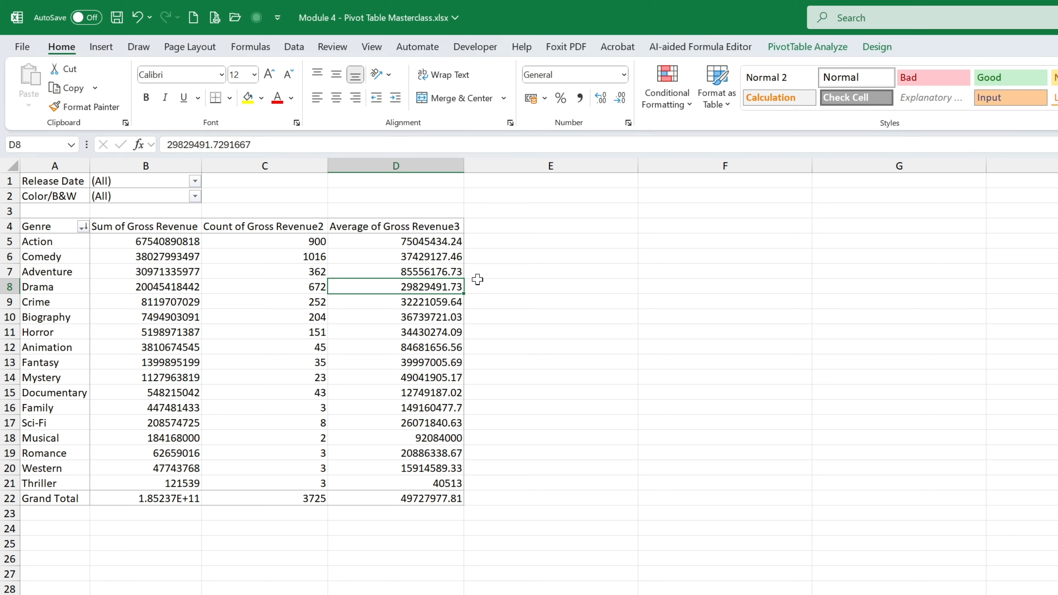
# Sort the genres by Average of Gross Revenue3 from largest to smallest
pyautogui.click(428, 242)
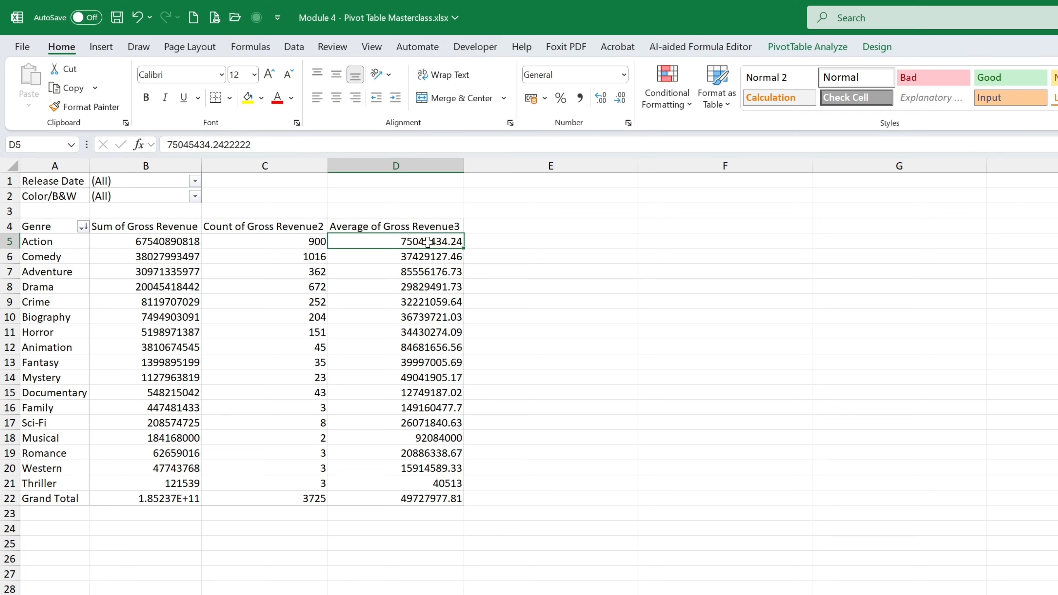
pyautogui.rightClick(428, 242)
pyautogui.moveTo(518, 392)
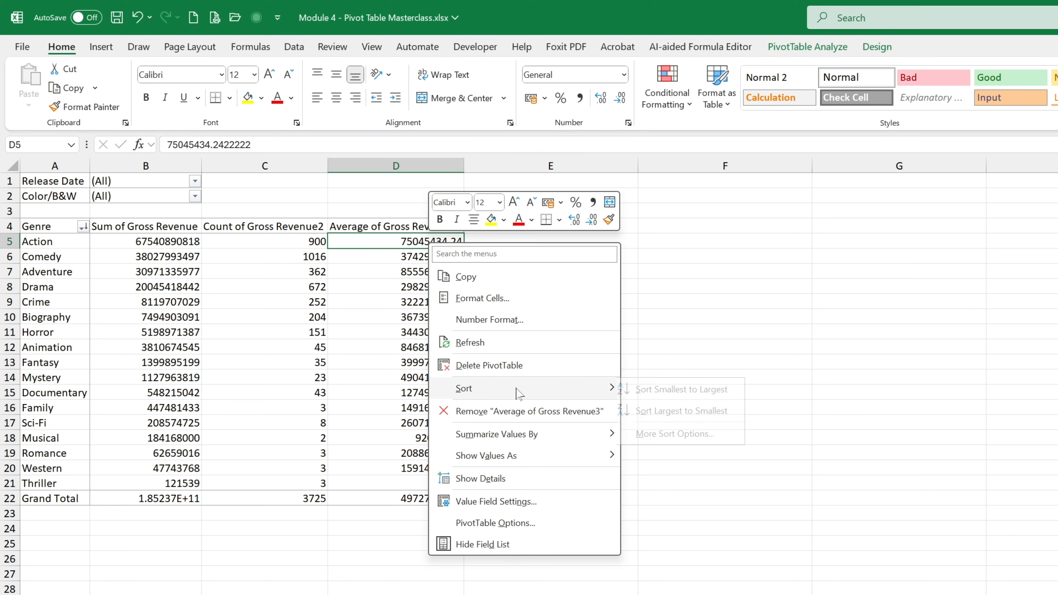
pyautogui.click(700, 410)
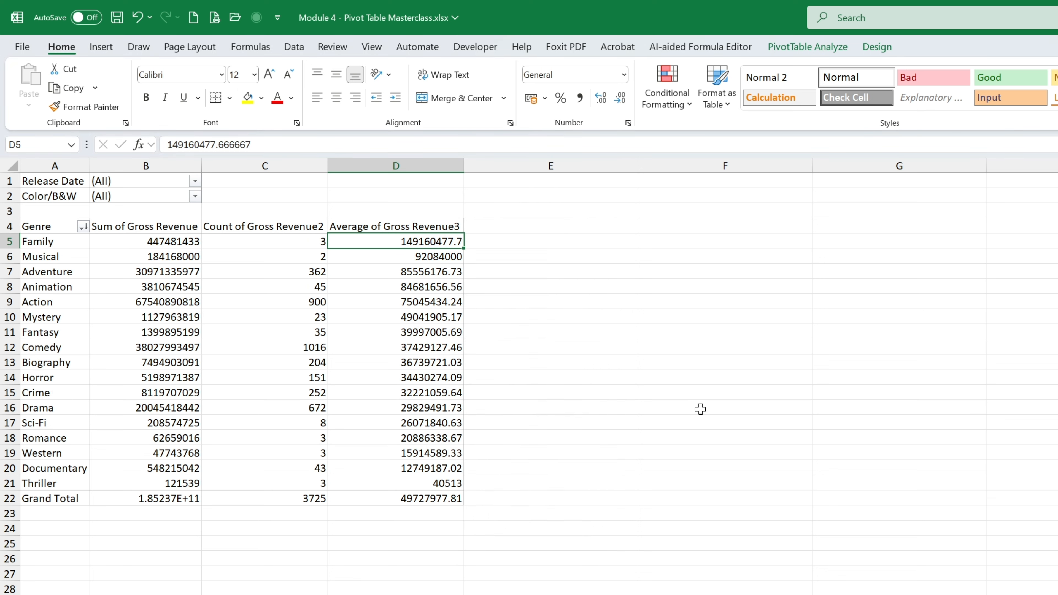
# Remove the decimal places from the genre averages in D5:D21, leaving out the Grand Total
pyautogui.hotkey('ctrl', 'shift', 'Down')
pyautogui.hotkey('shift', 'Up')
pyautogui.click(621, 99)
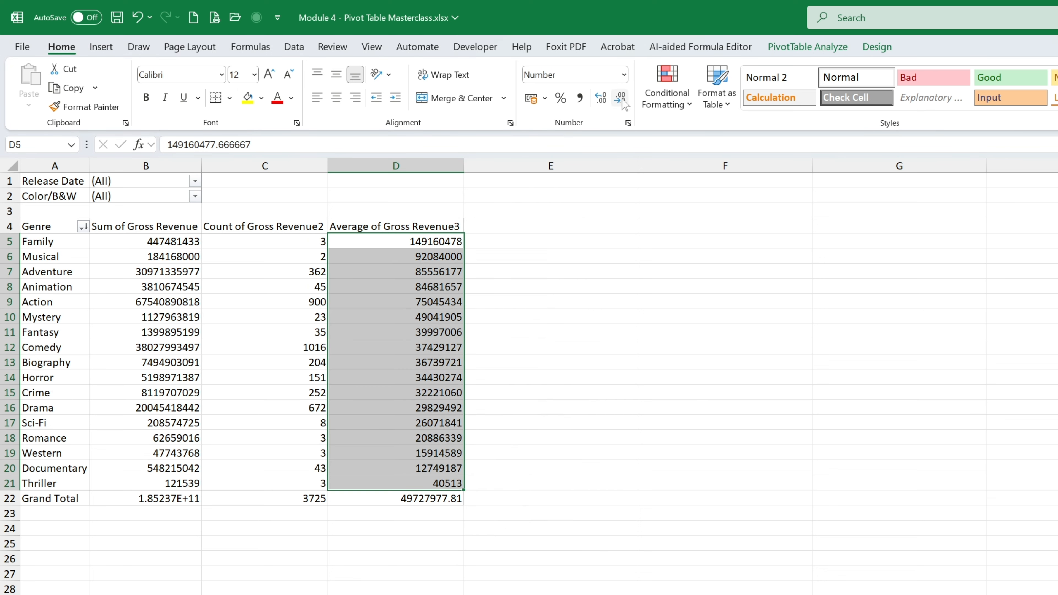
pyautogui.click(533, 286)
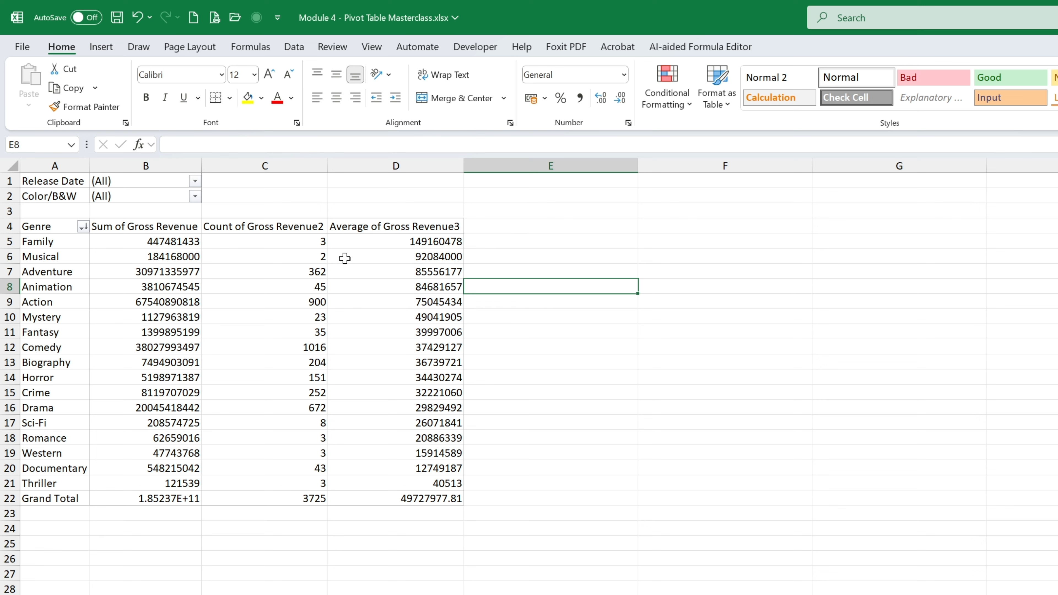
# Compare the revenue sums, movie counts and averages of the Family, Action and Animation genres
pyautogui.click(163, 246)
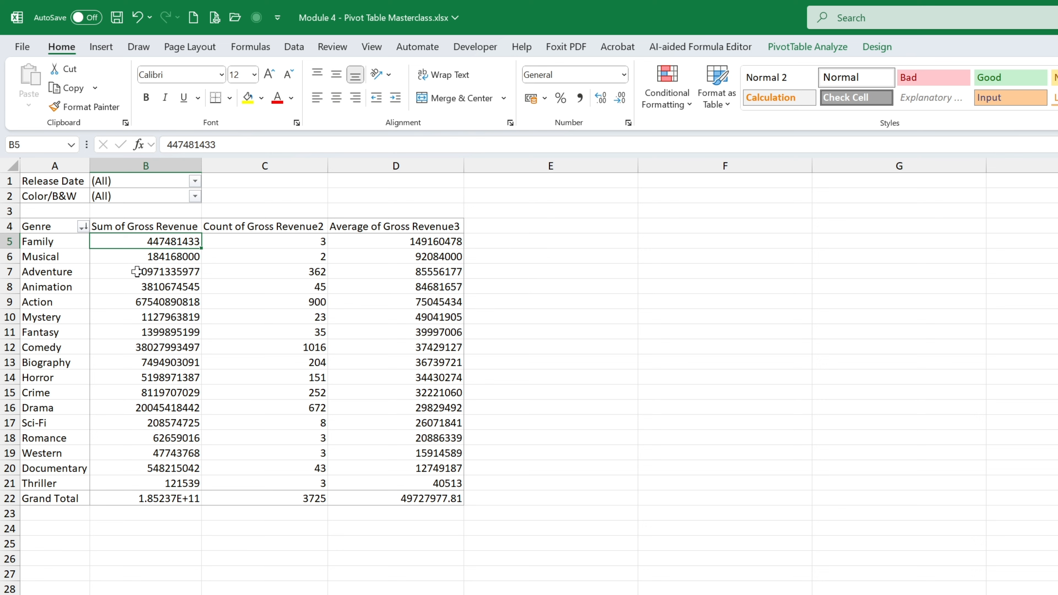
pyautogui.moveTo(315, 248)
pyautogui.moveTo(427, 242)
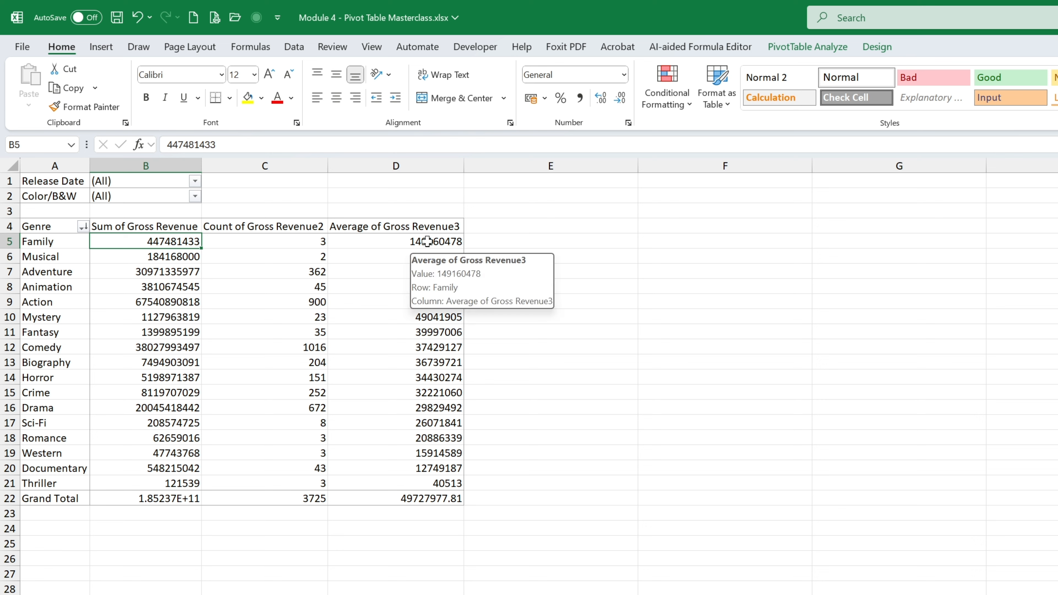
pyautogui.click(163, 304)
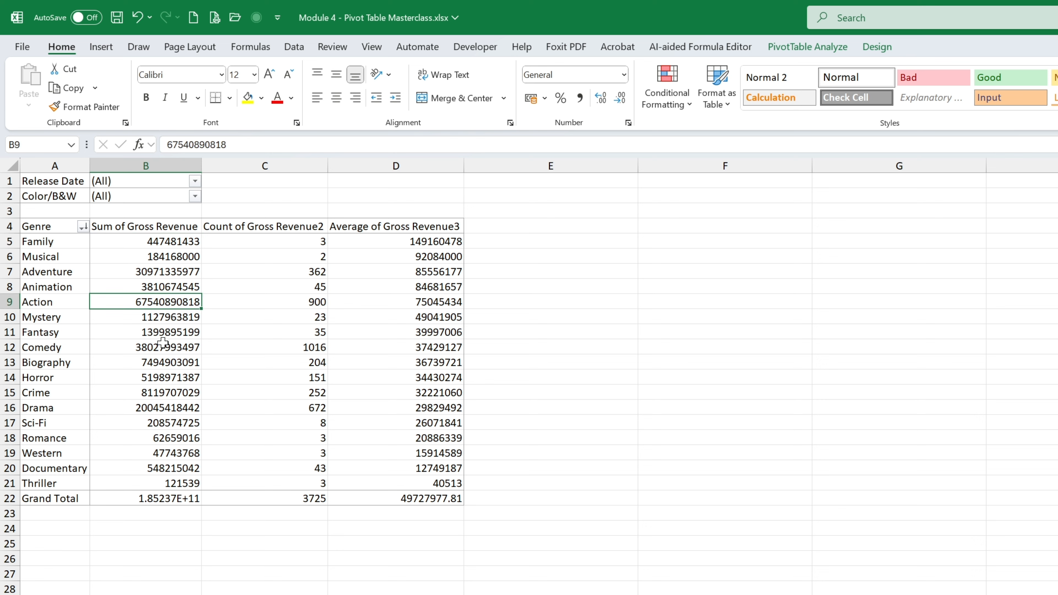
pyautogui.click(298, 303)
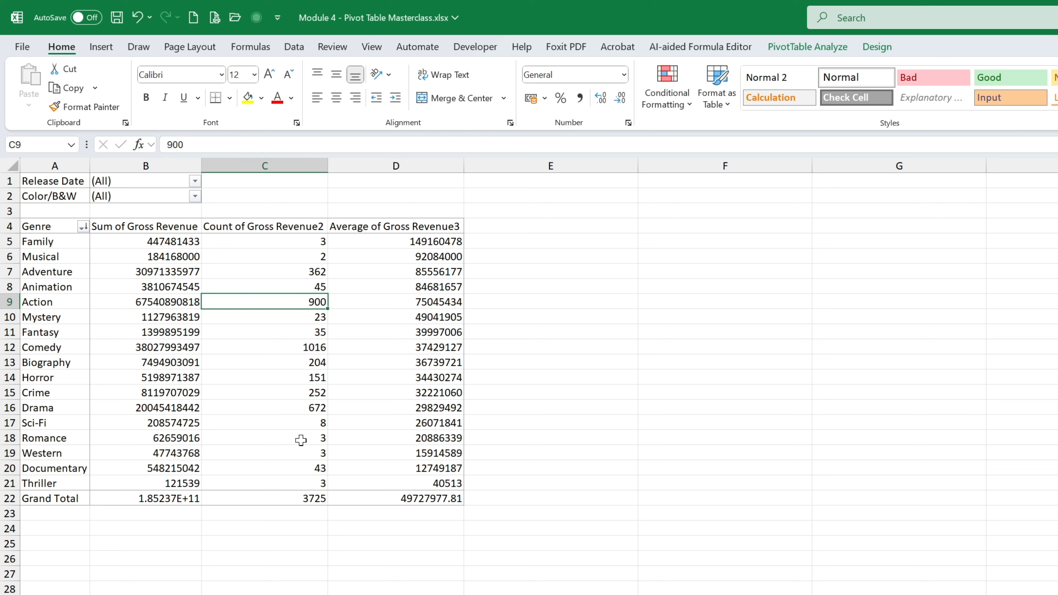
pyautogui.click(306, 286)
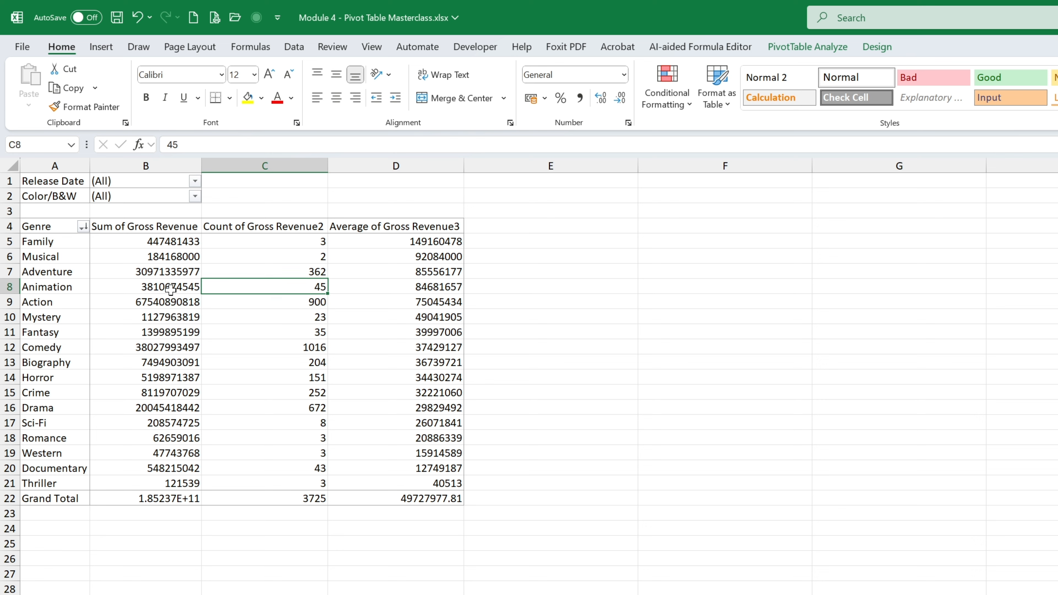
pyautogui.moveTo(164, 293)
pyautogui.moveTo(185, 308)
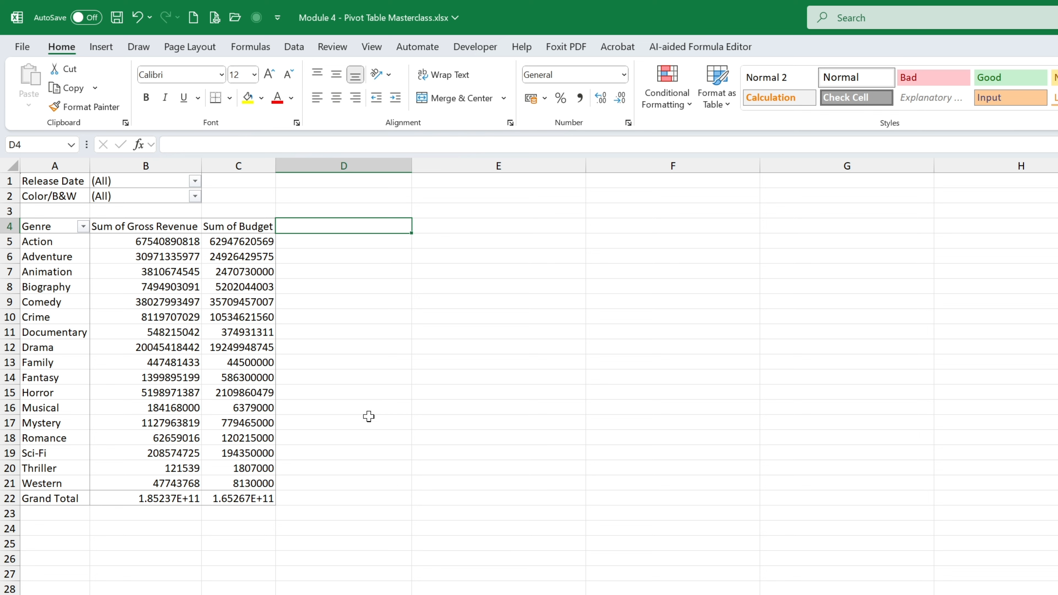
# Check the Gross Revenue and Budget source columns, and start a pivot calculated field named Total Profit with its default formula value cleared
pyautogui.hotkey('ctrl', 'pagedown')
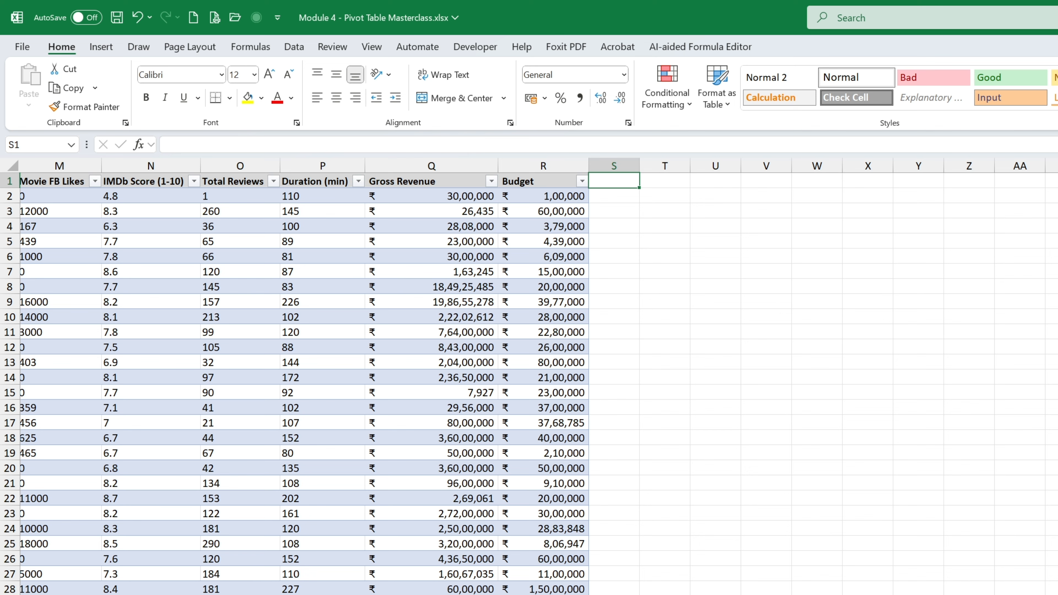
pyautogui.hotkey('ctrl', 'pageup')
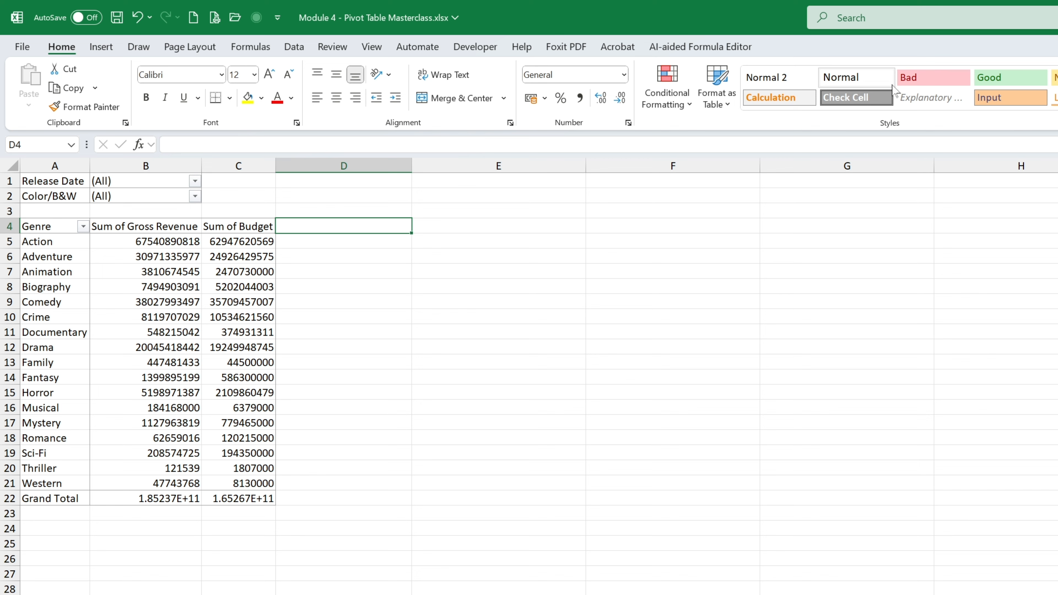
pyautogui.click(236, 244)
pyautogui.click(808, 46)
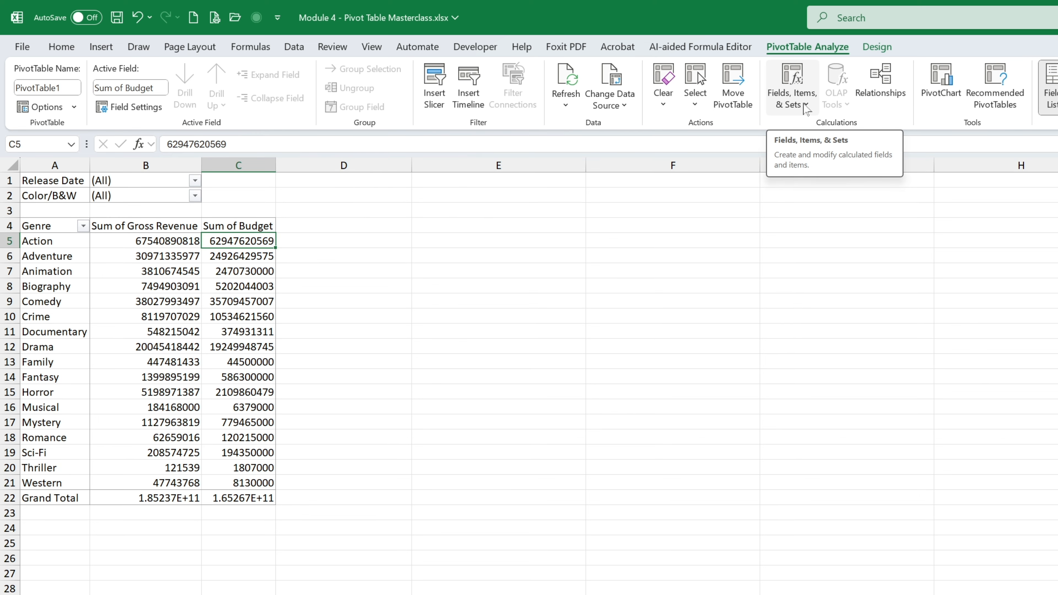
pyautogui.click(806, 107)
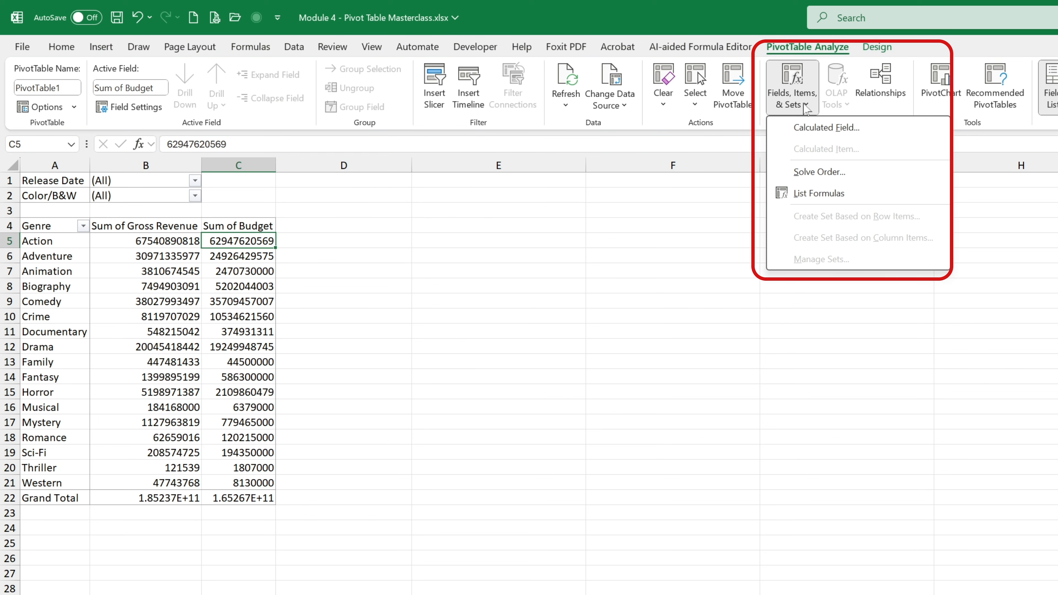
pyautogui.click(830, 129)
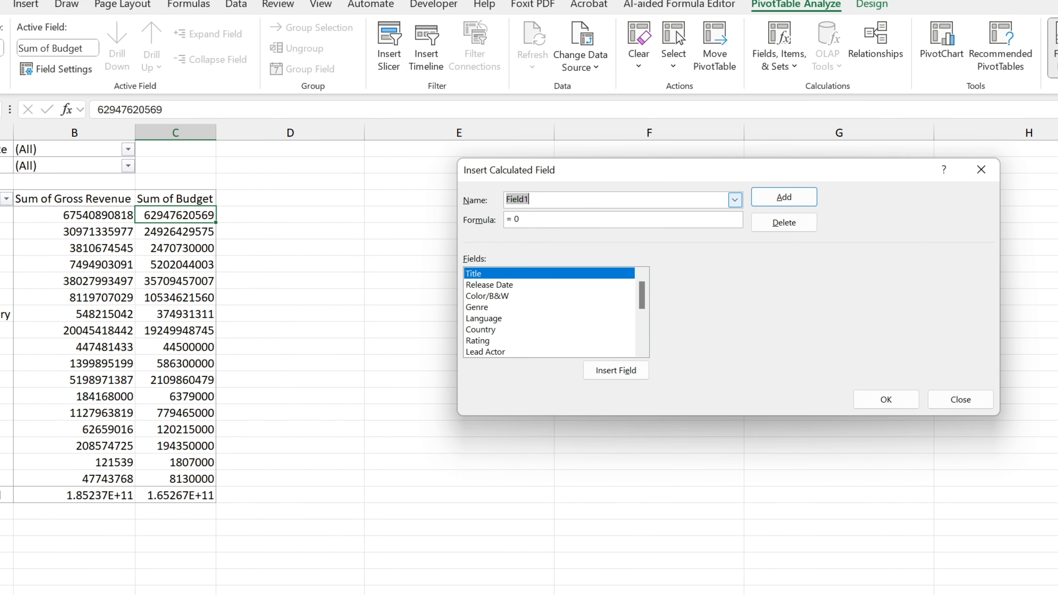
pyautogui.write('Total Profit')
pyautogui.click(520, 219)
pyautogui.press('BackSpace')
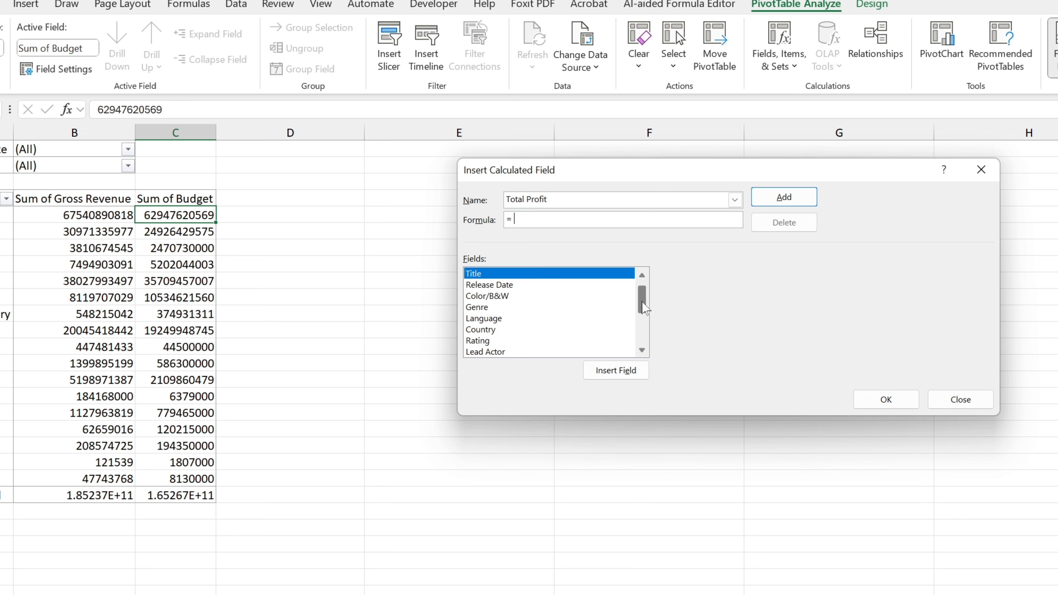
# Define the Total Profit formula as 'Gross Revenue' - Budget and add the calculated field to the pivot table
pyautogui.moveTo(644, 309); pyautogui.dragTo(642, 350)
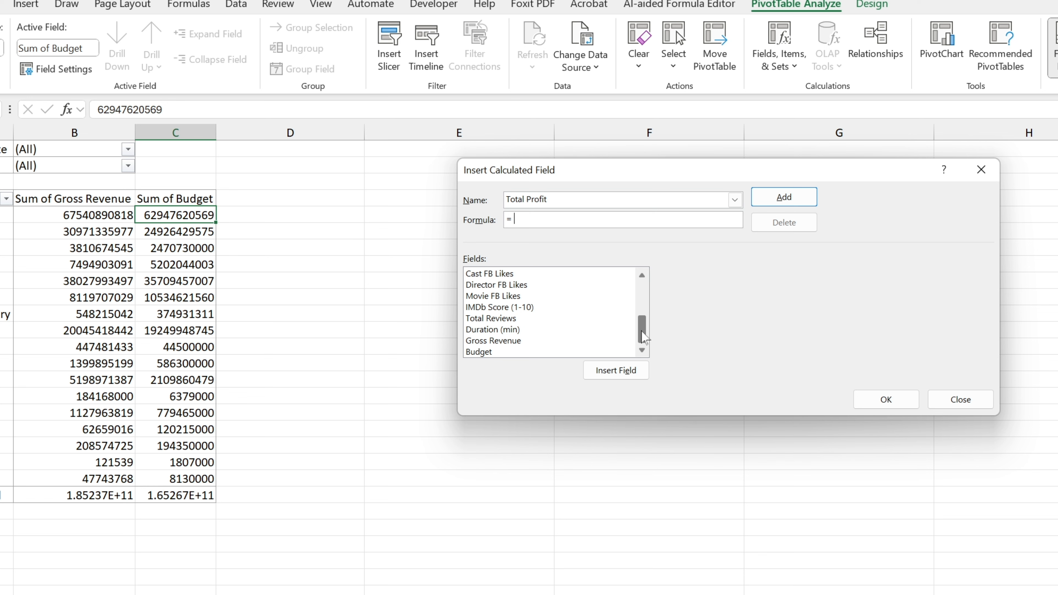
pyautogui.click(508, 342)
pyautogui.click(620, 374)
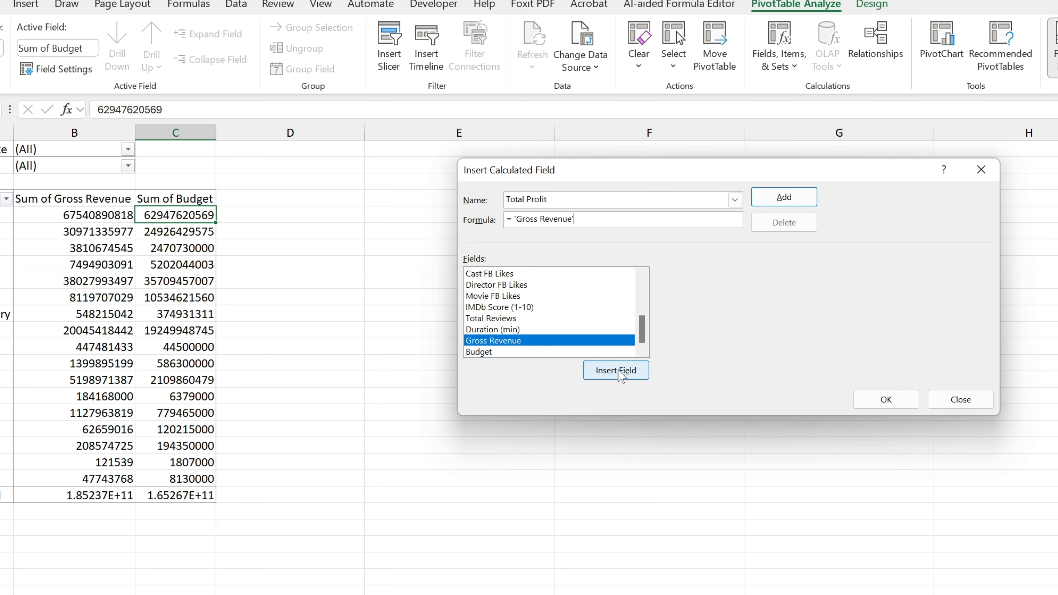
pyautogui.write('-')
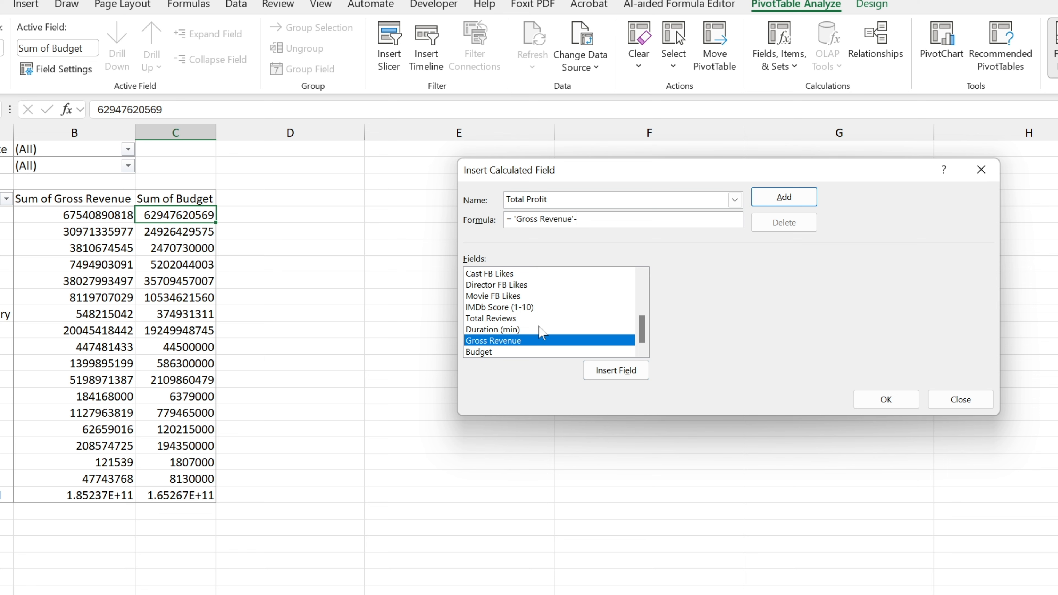
pyautogui.click(483, 353)
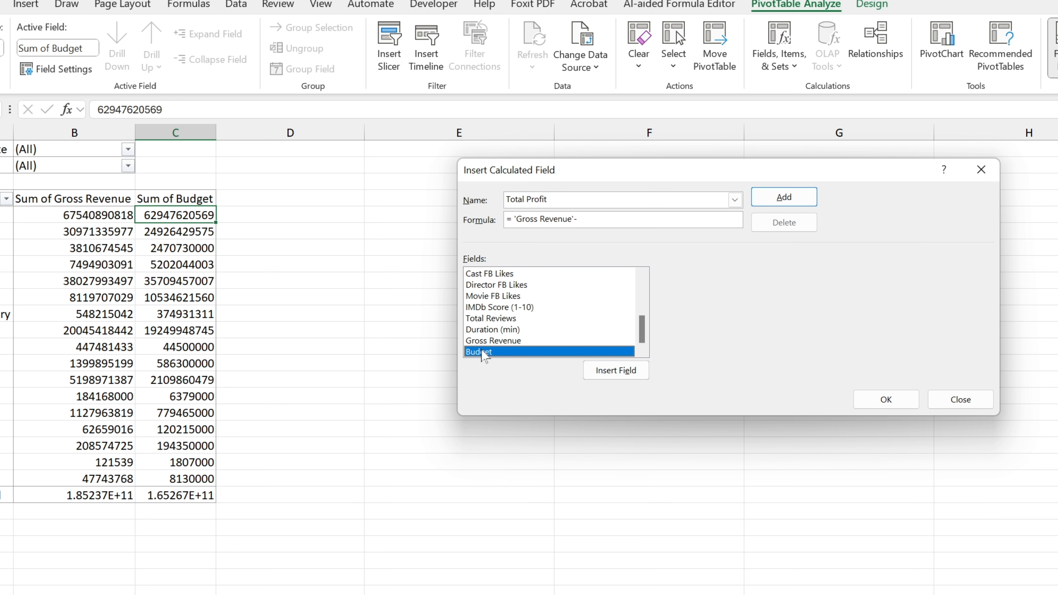
pyautogui.click(612, 373)
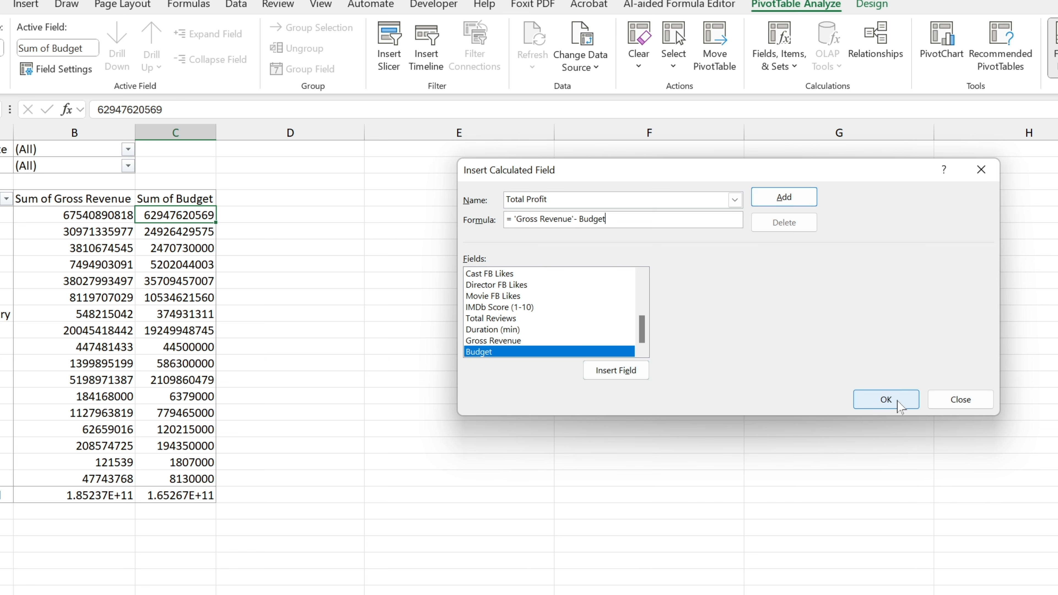
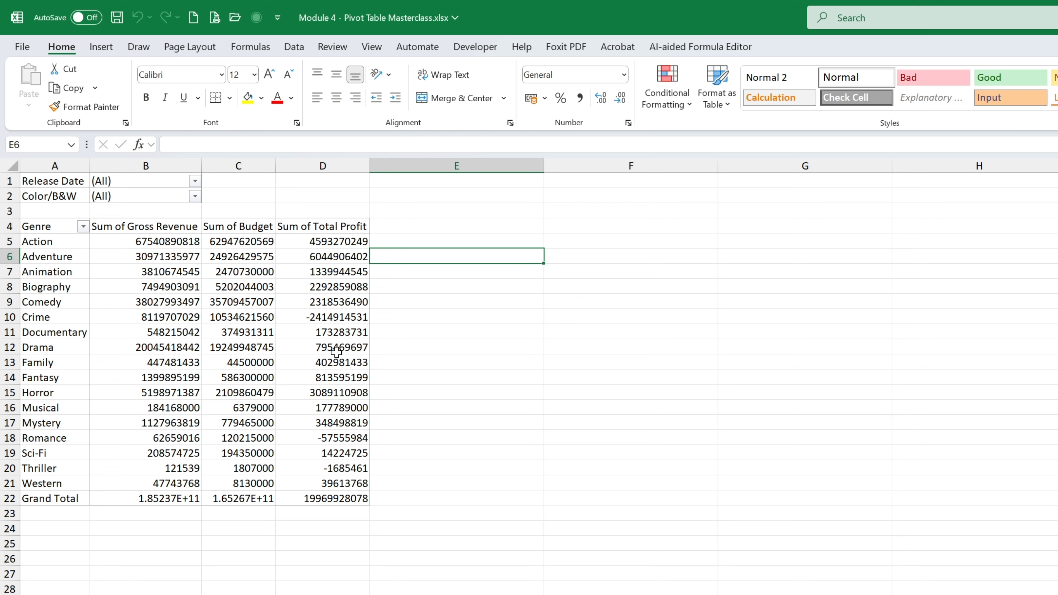
# Remove the Total Profit and Budget sums from the pivot table, keeping only Sum of Gross Revenue
pyautogui.click(271, 348)
pyautogui.click(323, 227)
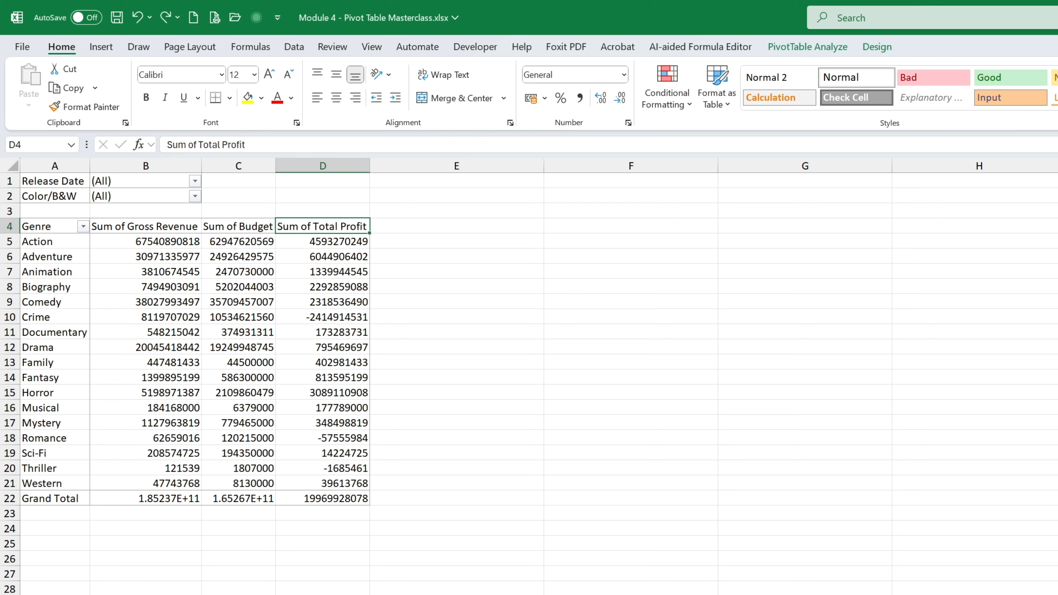
pyautogui.press('Delete')
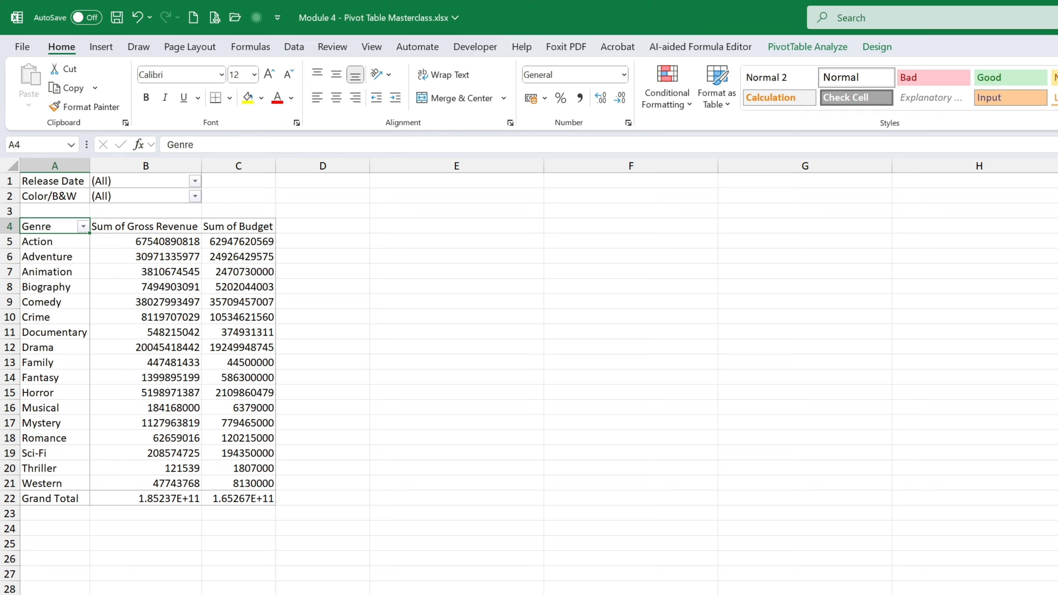
# Filter the Genre rows to the top 5 items by Sum of Gross Revenue
pyautogui.click(84, 227)
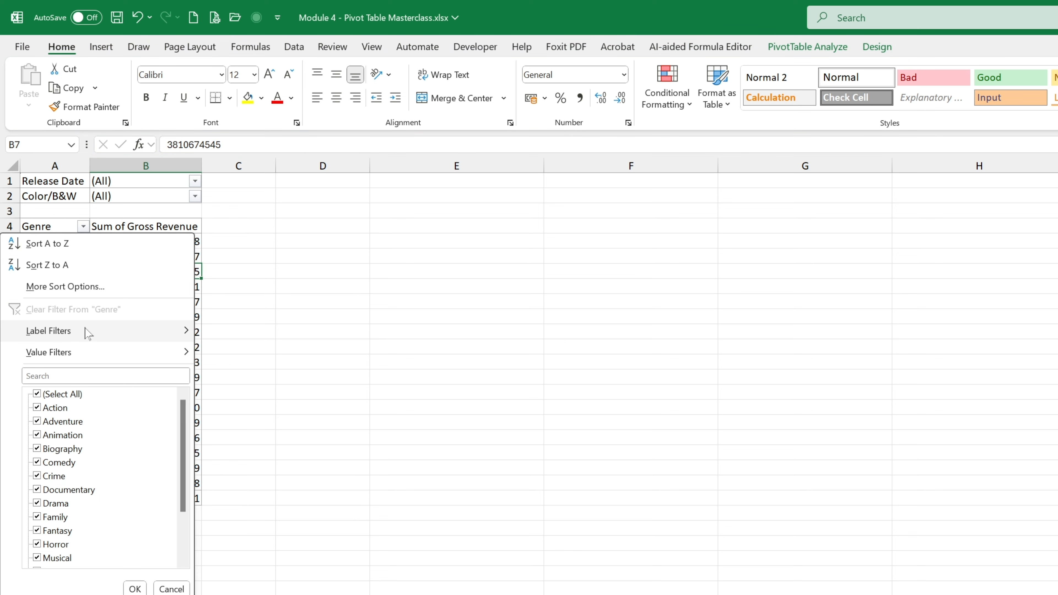
pyautogui.moveTo(88, 332)
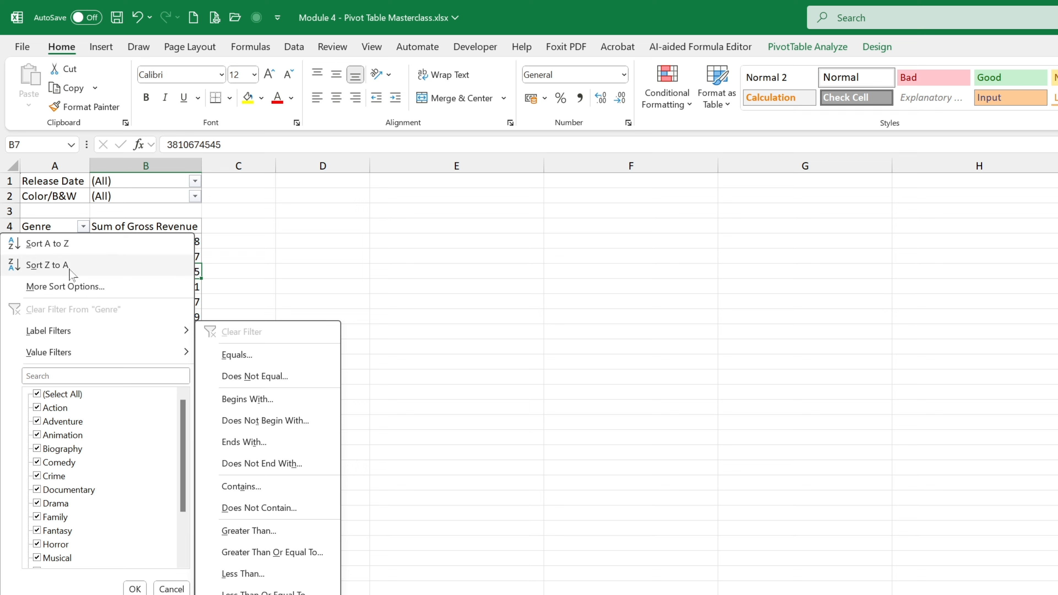
pyautogui.moveTo(79, 356)
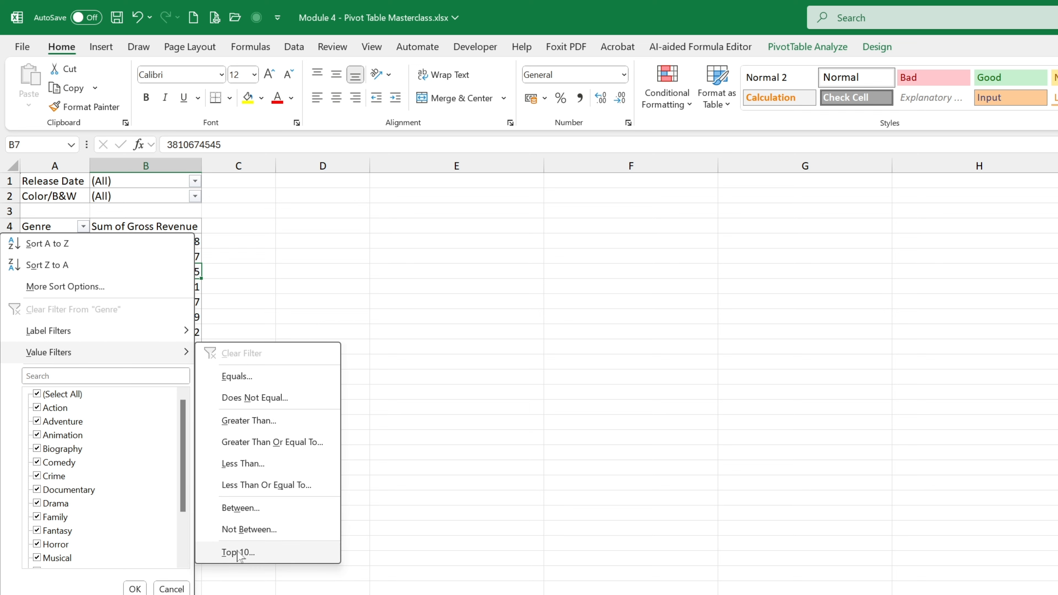
pyautogui.click(245, 554)
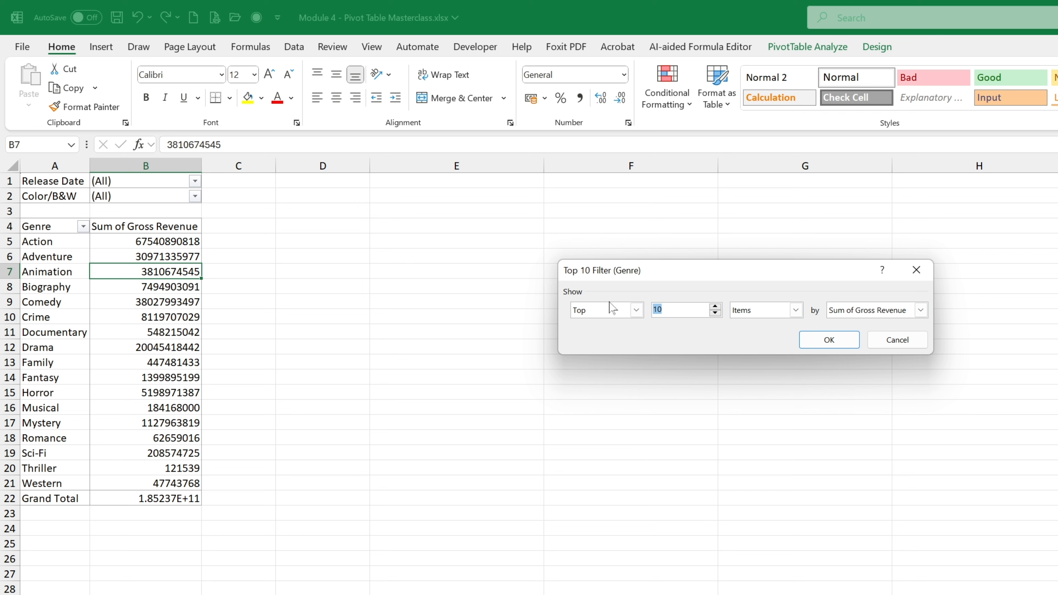
pyautogui.write('5')
pyautogui.click(832, 340)
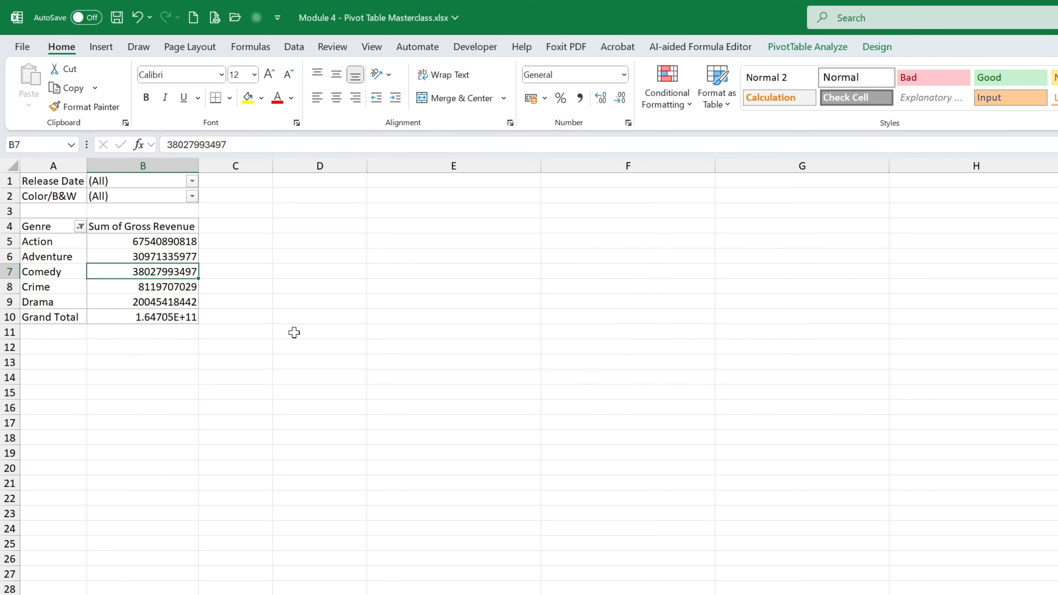
# Widen column B and format the gross revenue values in B5:B10 as Number without decimal places
pyautogui.click(207, 375)
pyautogui.doubleClick(199, 165)
pyautogui.moveTo(184, 242); pyautogui.dragTo(183, 317)
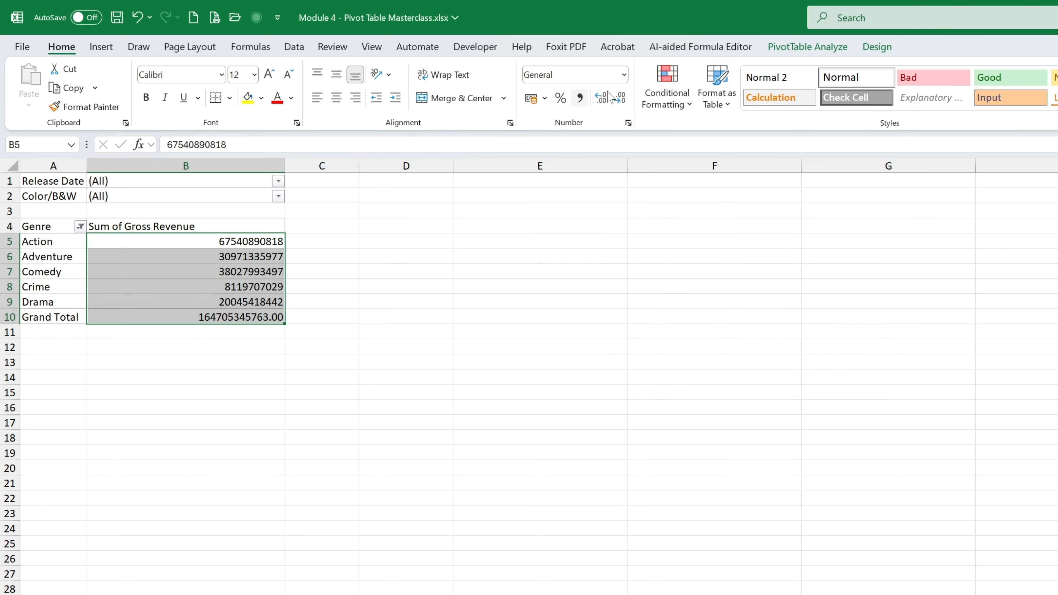
pyautogui.click(624, 74)
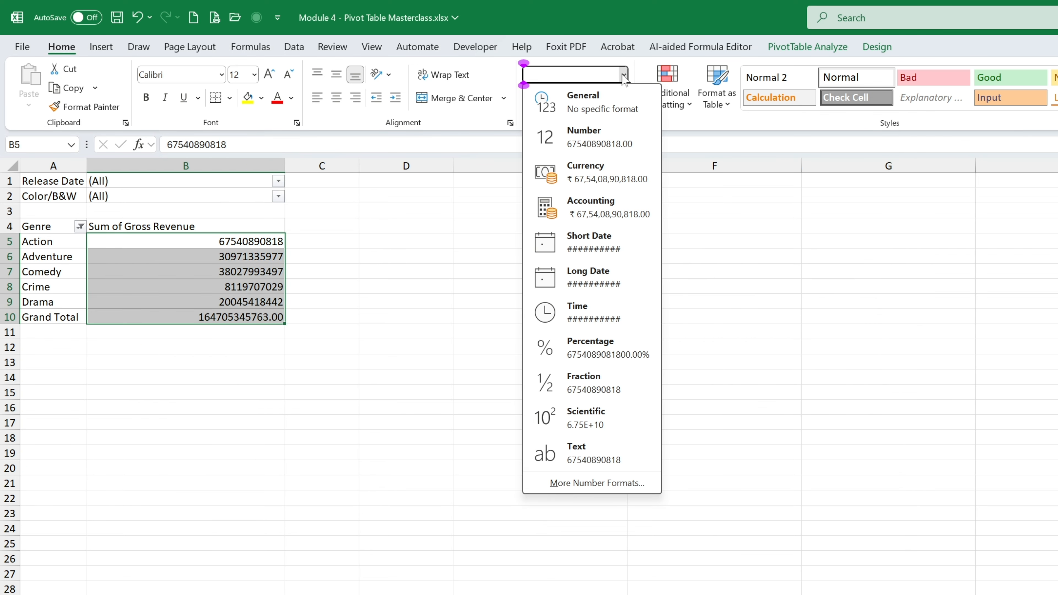
pyautogui.click(603, 104)
pyautogui.click(624, 74)
pyautogui.click(584, 137)
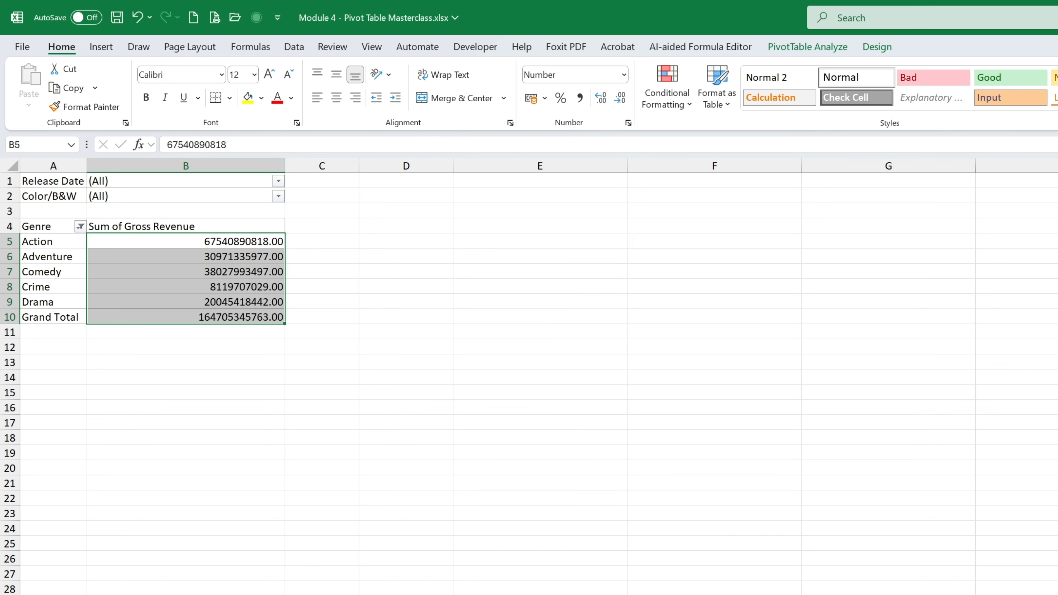
pyautogui.click(620, 98)
pyautogui.click(620, 98)
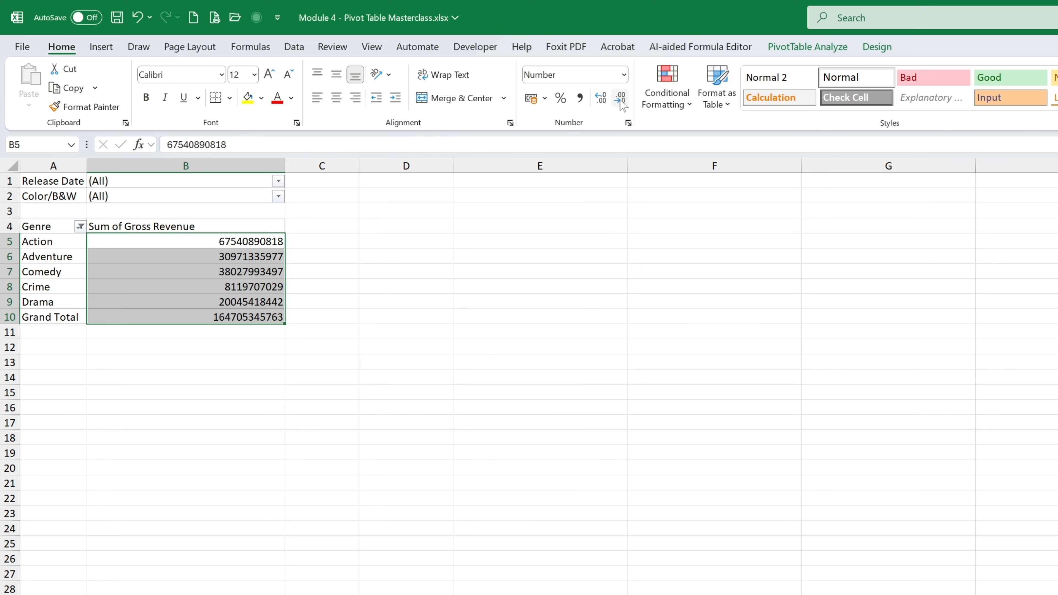
pyautogui.click(401, 308)
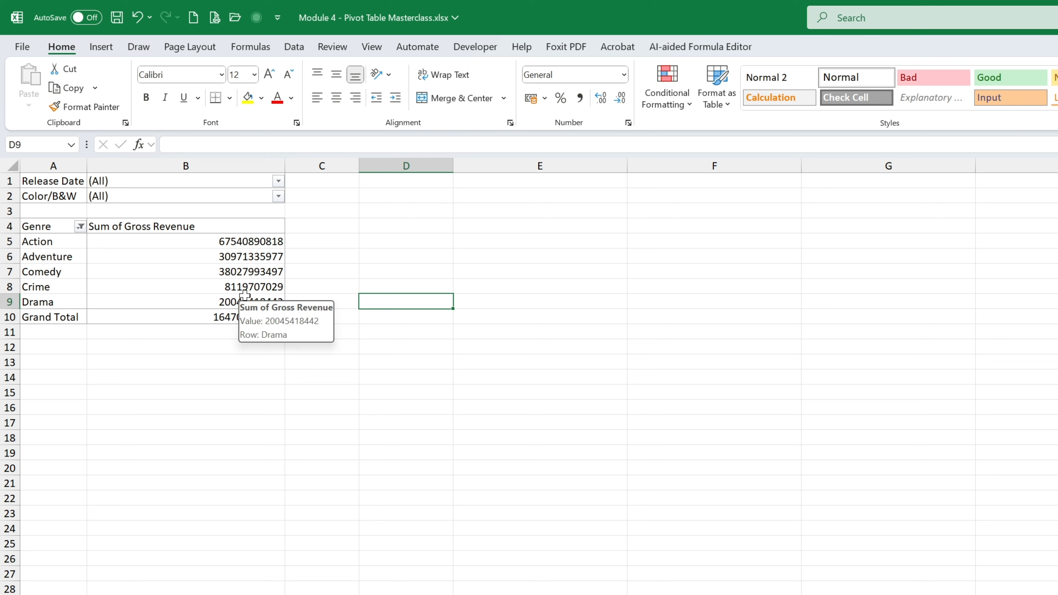
# Insert a 2-D clustered column PivotChart of gross revenue by genre from the pivot table
pyautogui.click(190, 255)
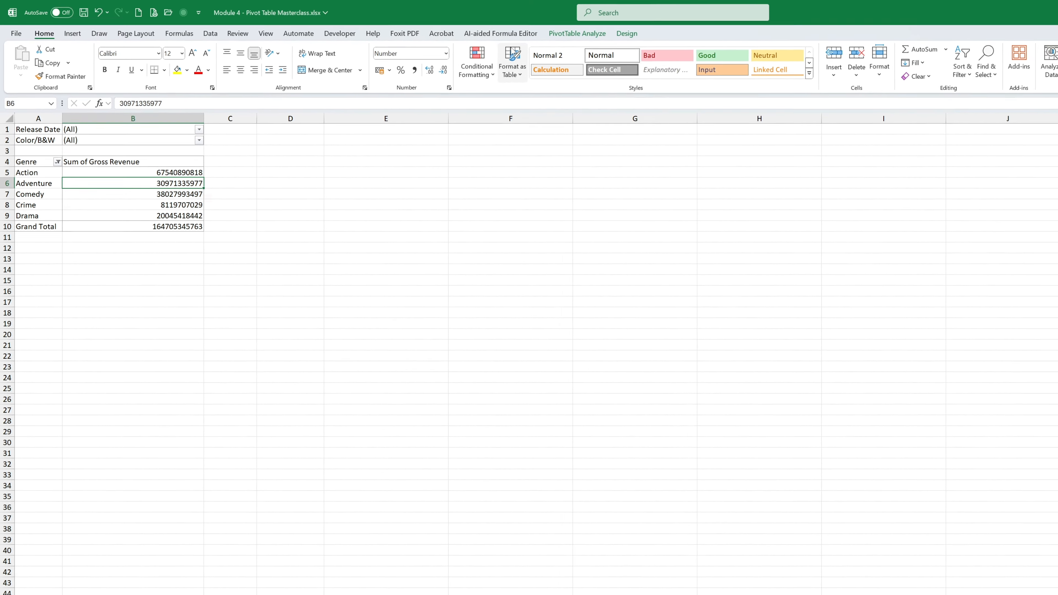
pyautogui.click(79, 37)
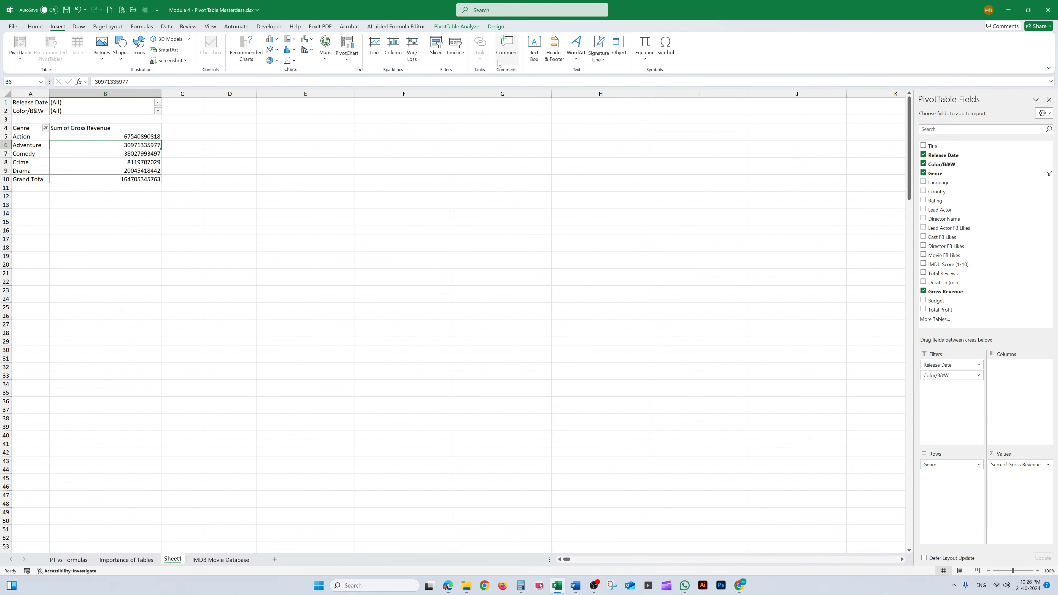
pyautogui.click(276, 40)
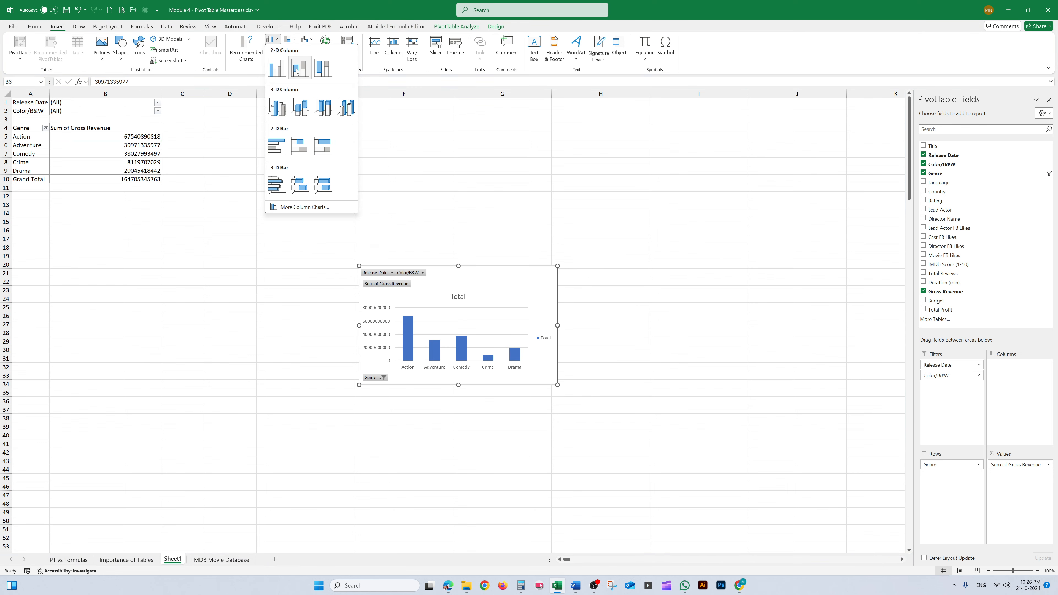
pyautogui.click(278, 69)
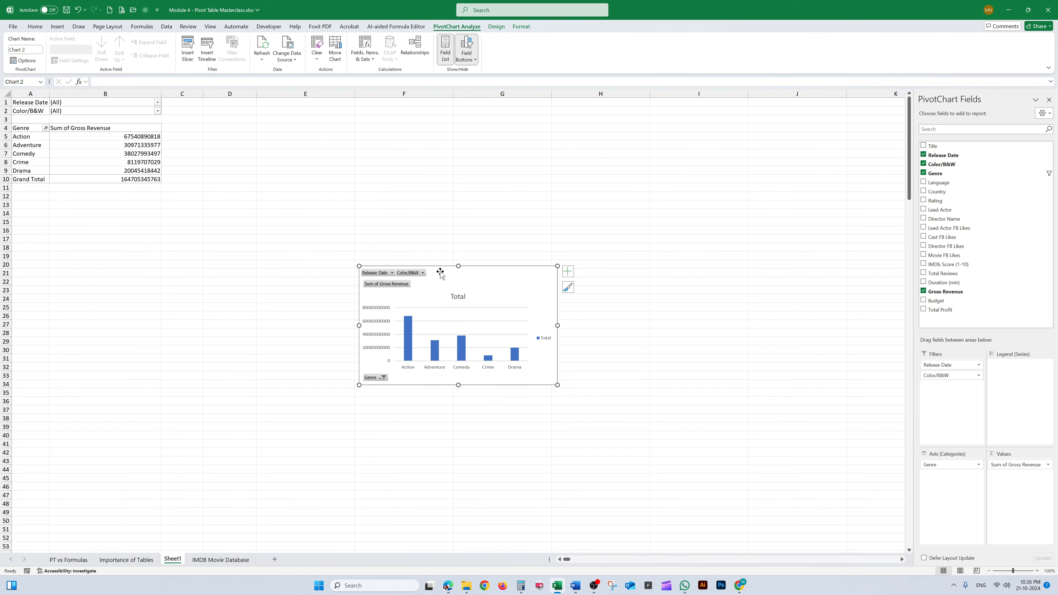
# Move the PivotChart beside the pivot table and enlarge it to cover about columns D to G, rows 3 to 24
pyautogui.moveTo(439, 274); pyautogui.dragTo(332, 136)
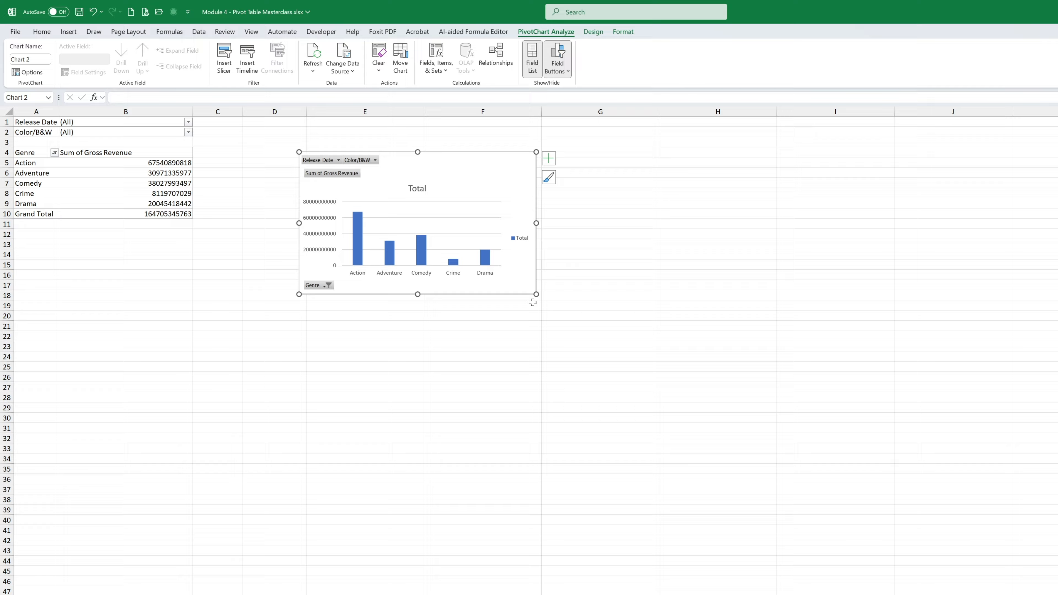
pyautogui.moveTo(536, 294); pyautogui.dragTo(683, 378)
pyautogui.moveTo(506, 184); pyautogui.dragTo(469, 171)
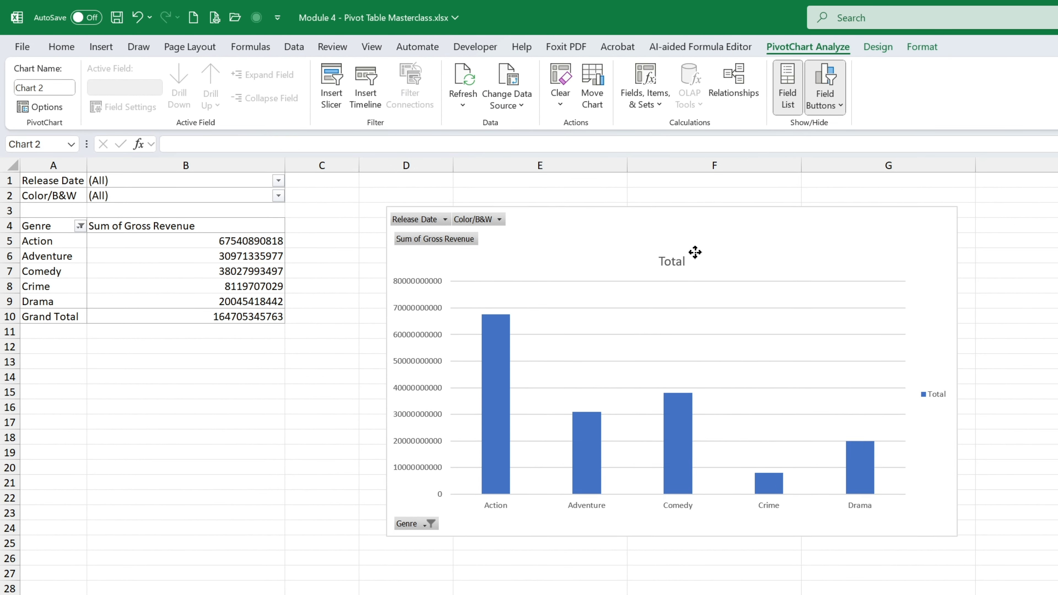
pyautogui.moveTo(695, 252); pyautogui.dragTo(680, 246)
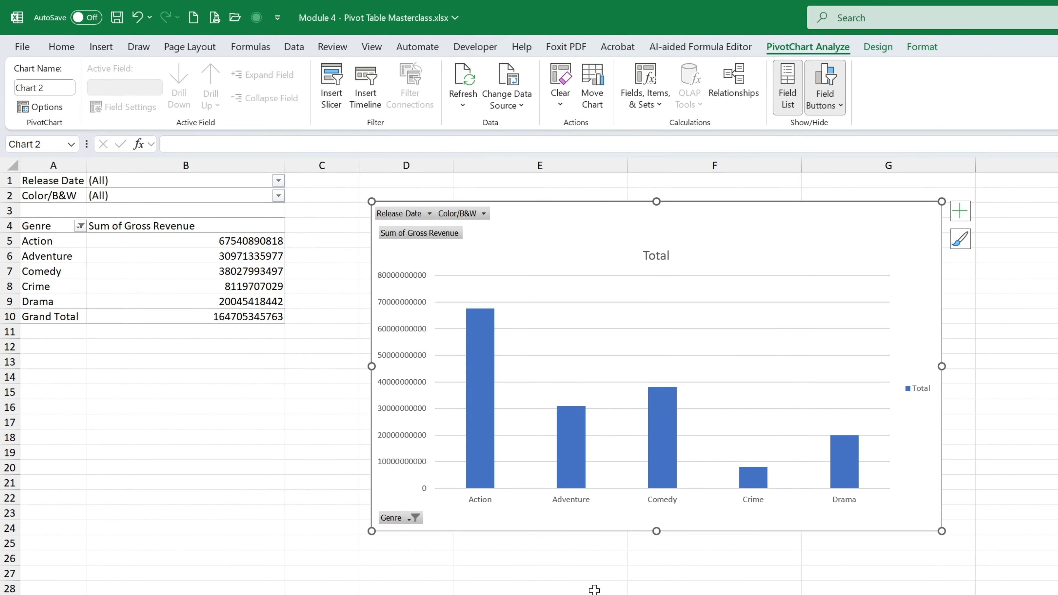
pyautogui.press('Escape')
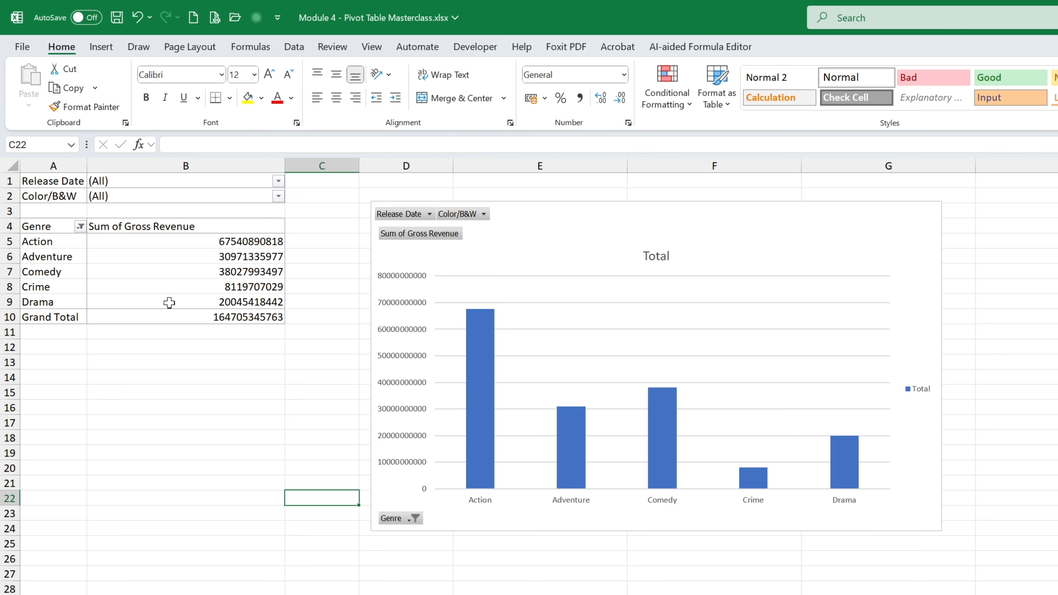
# Add Budget to the pivot table values for comparison in the chart, and remove it again
pyautogui.click(173, 270)
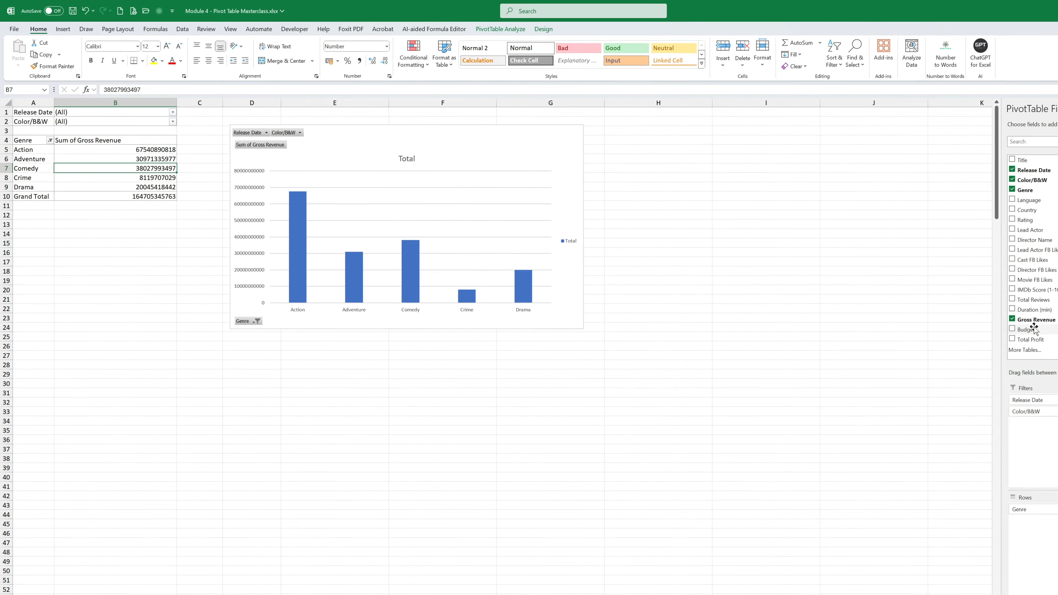
pyautogui.moveTo(936, 301); pyautogui.dragTo(1020, 501)
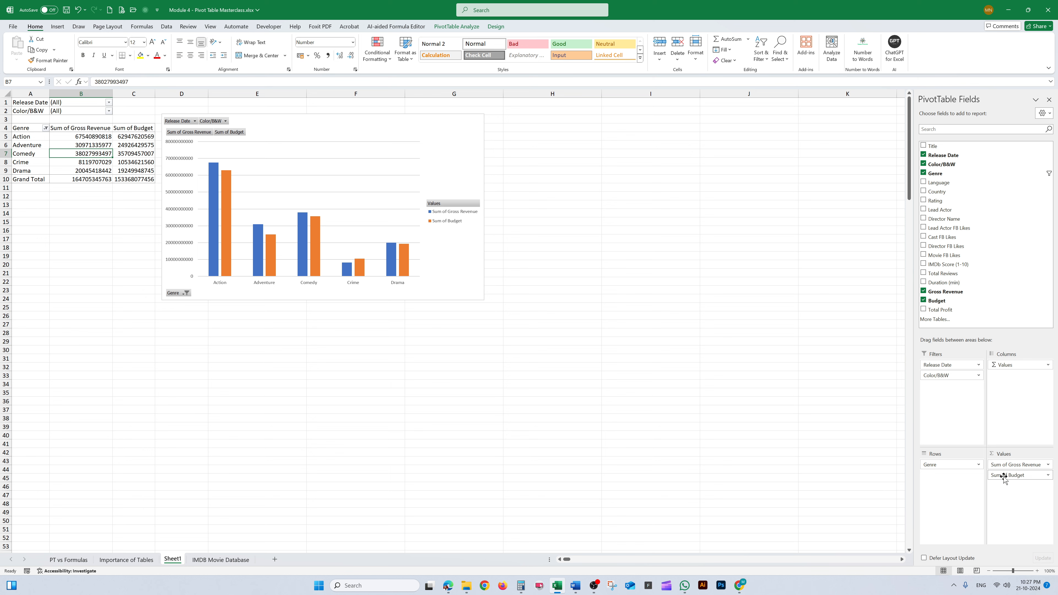
pyautogui.moveTo(1005, 476); pyautogui.dragTo(997, 273)
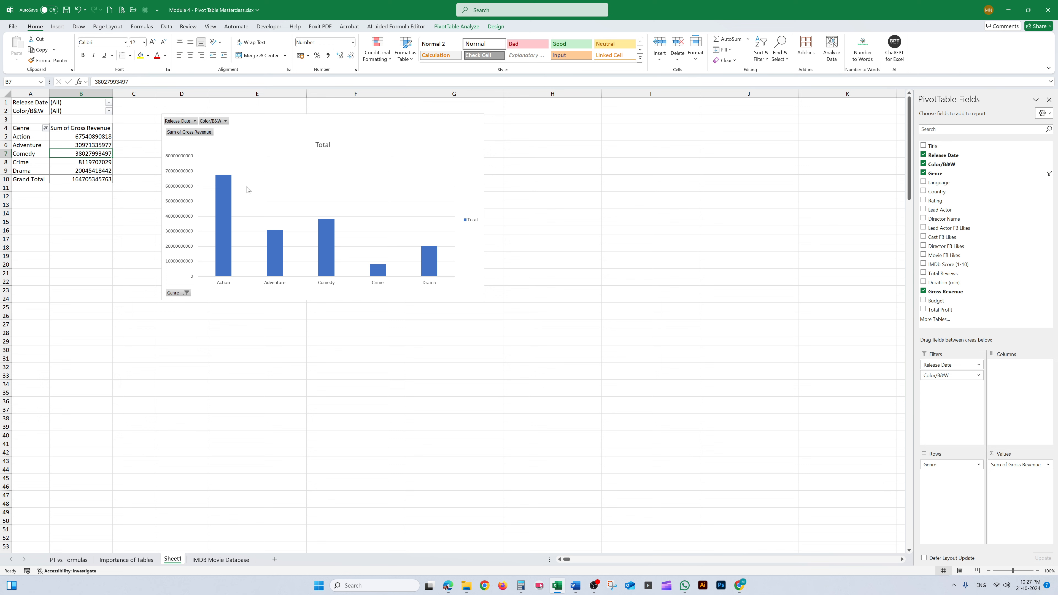
# Filter the PivotChart on Color/B&W to include only Color movies
pyautogui.click(225, 121)
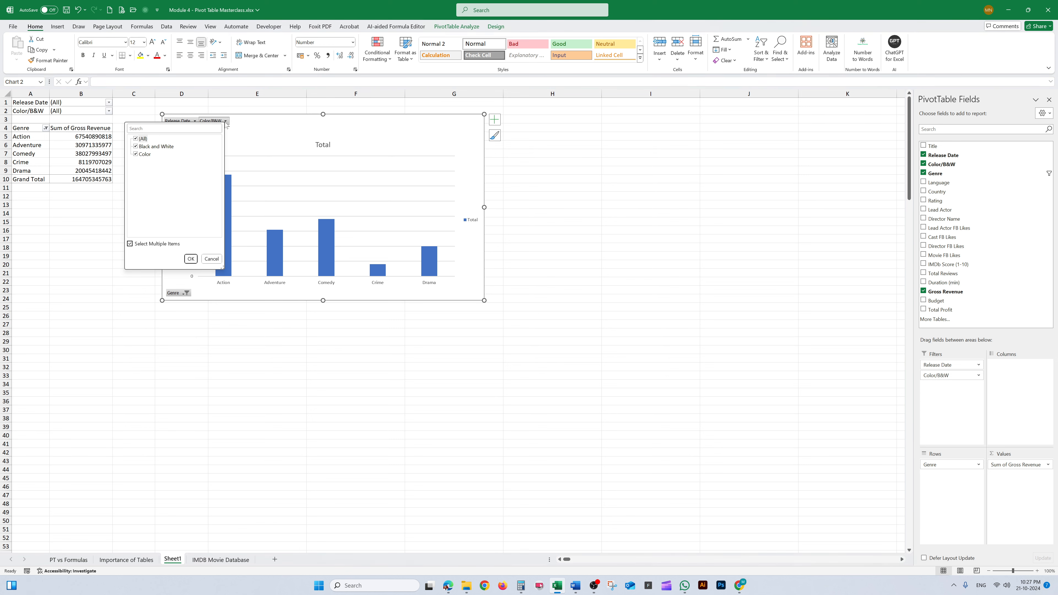
pyautogui.click(136, 138)
pyautogui.click(135, 147)
pyautogui.click(191, 259)
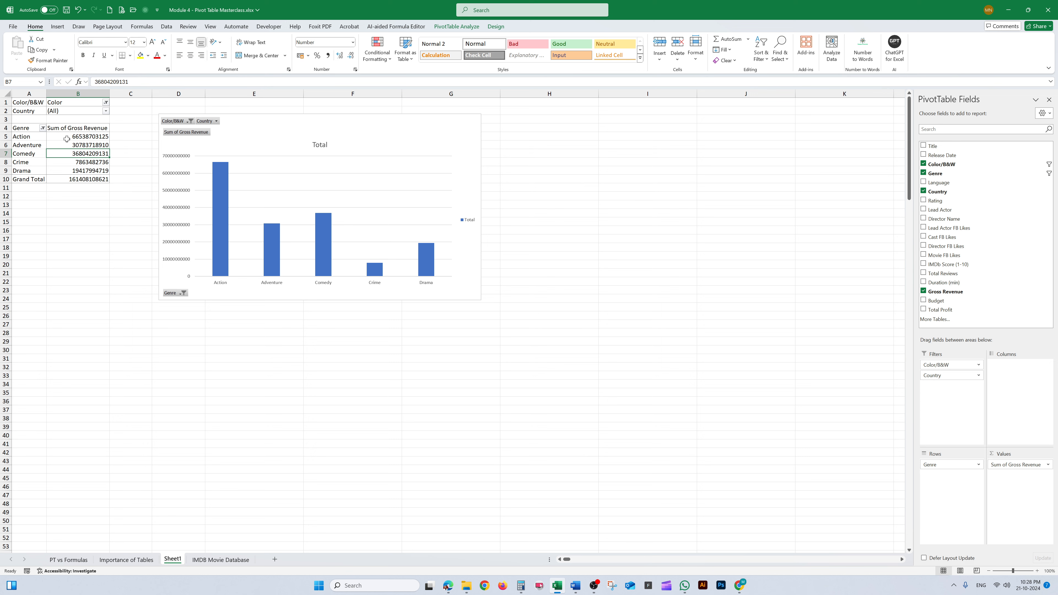
# Add Total Profit and Budget to the pivot table values, with Budget placed between Gross Revenue and Total Profit
pyautogui.moveTo(67, 139)
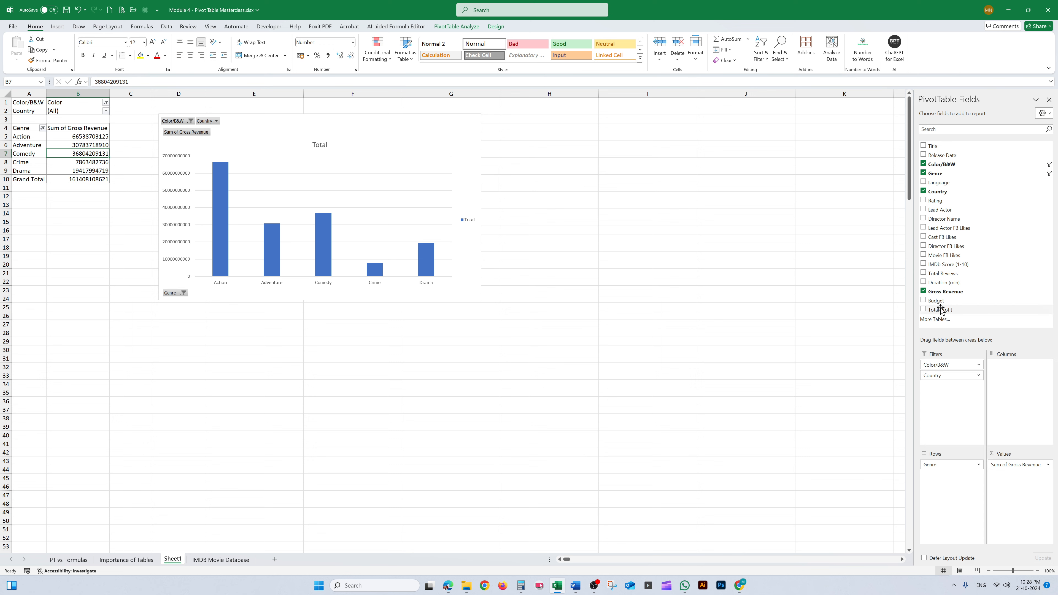
pyautogui.moveTo(940, 310); pyautogui.dragTo(1025, 490)
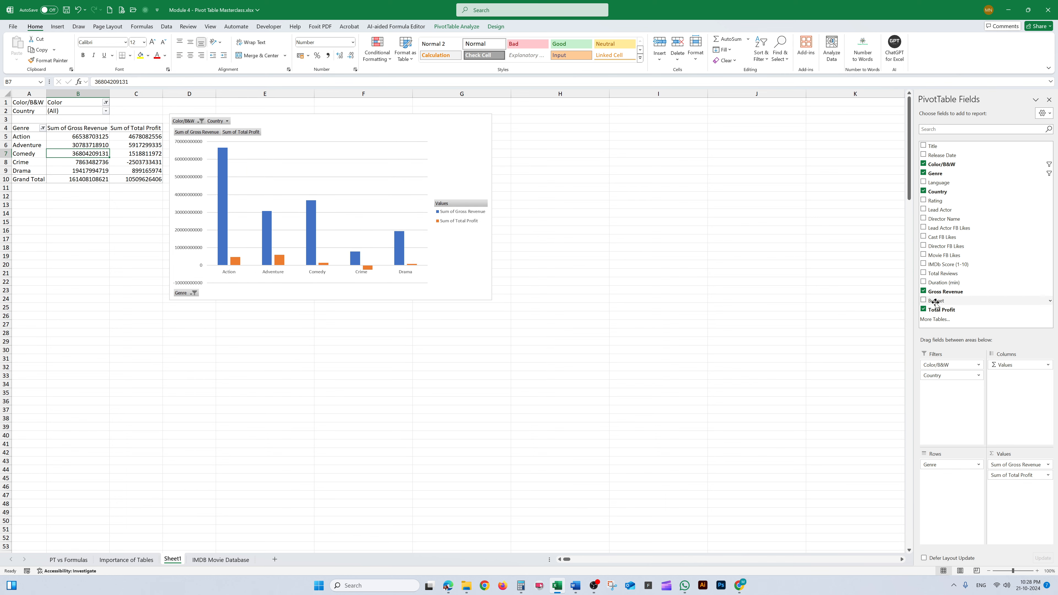
pyautogui.moveTo(936, 301); pyautogui.dragTo(1017, 475)
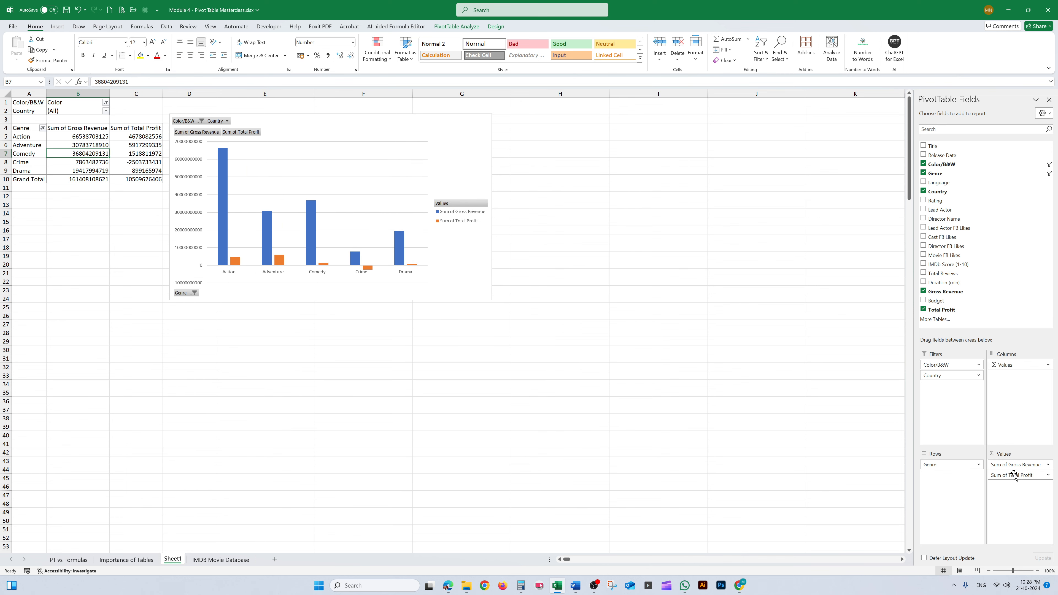
# Move the PivotChart clear of the pivot table so it covers about columns E to G, rows 3 to 24
pyautogui.moveTo(207, 206)
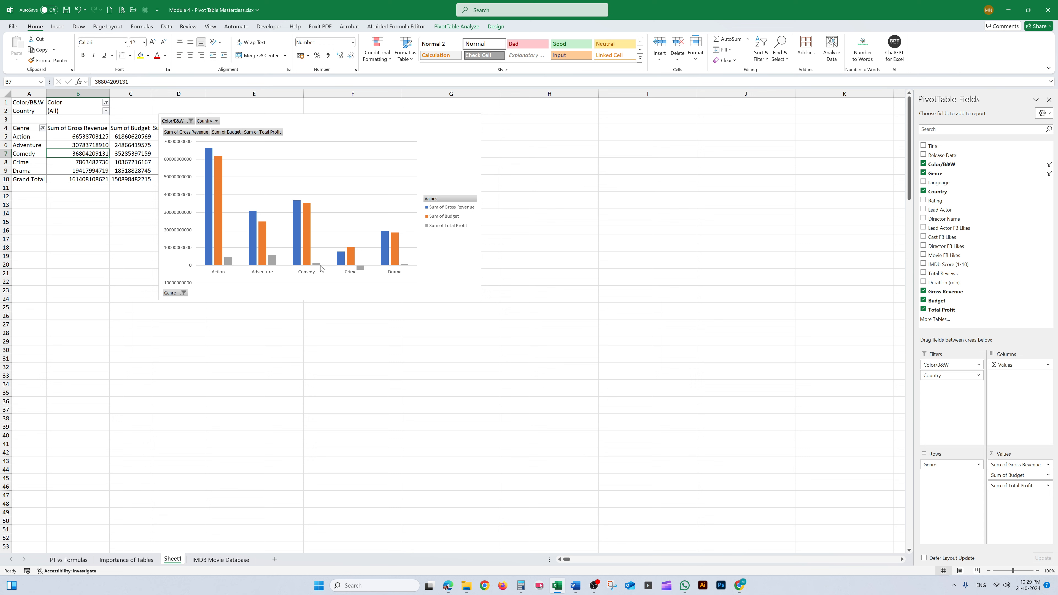
pyautogui.moveTo(275, 261)
pyautogui.moveTo(96, 164)
pyautogui.moveTo(263, 119); pyautogui.dragTo(382, 114)
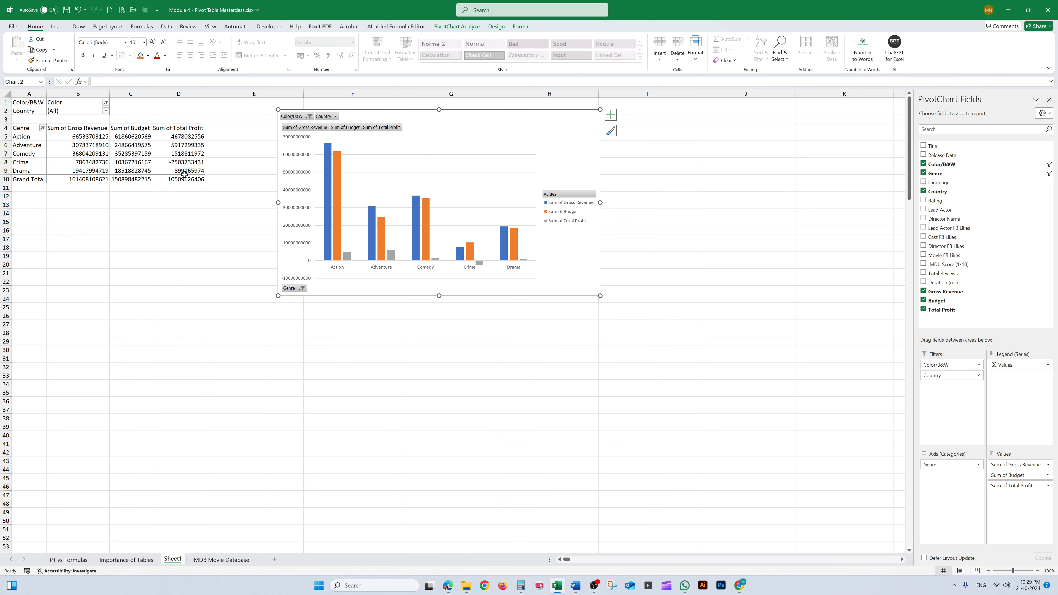
pyautogui.click(175, 162)
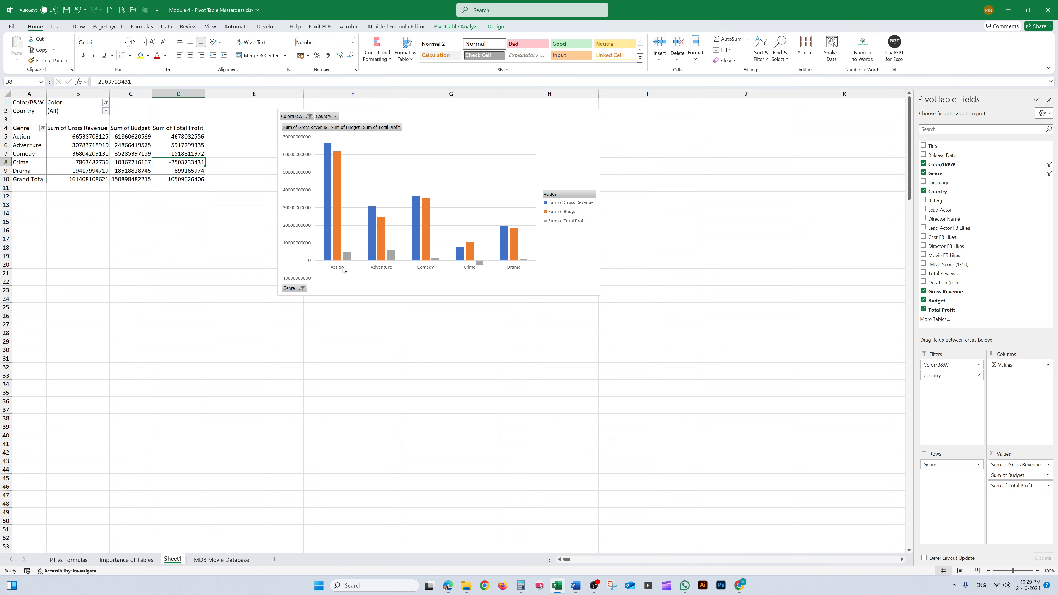
pyautogui.moveTo(343, 269); pyautogui.dragTo(285, 273)
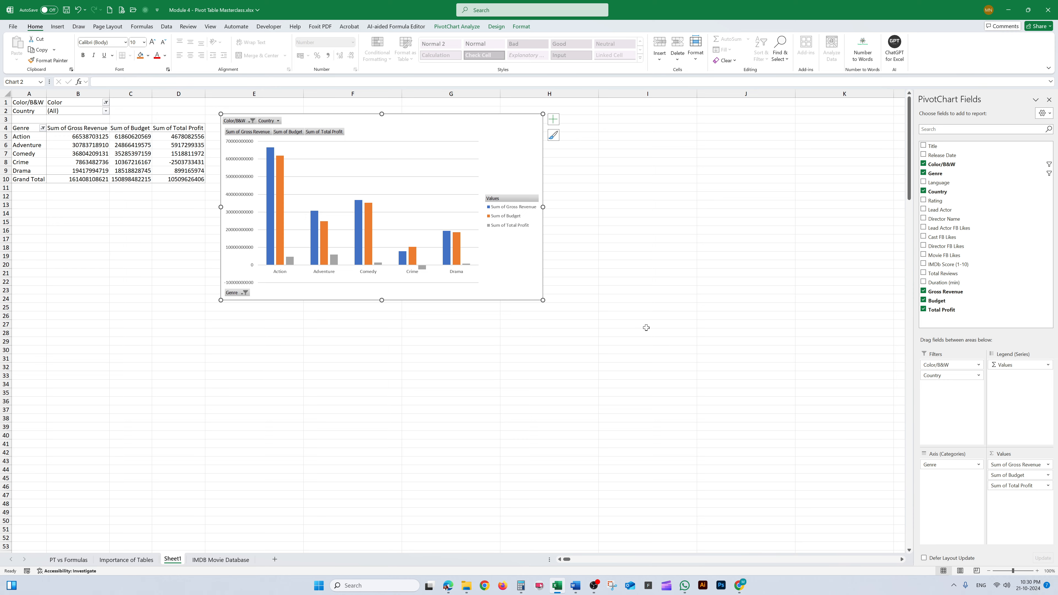
# Insert slicers for Color/B&W and Country and place them side by side below the pivot table, with Country in the first position
pyautogui.click(131, 162)
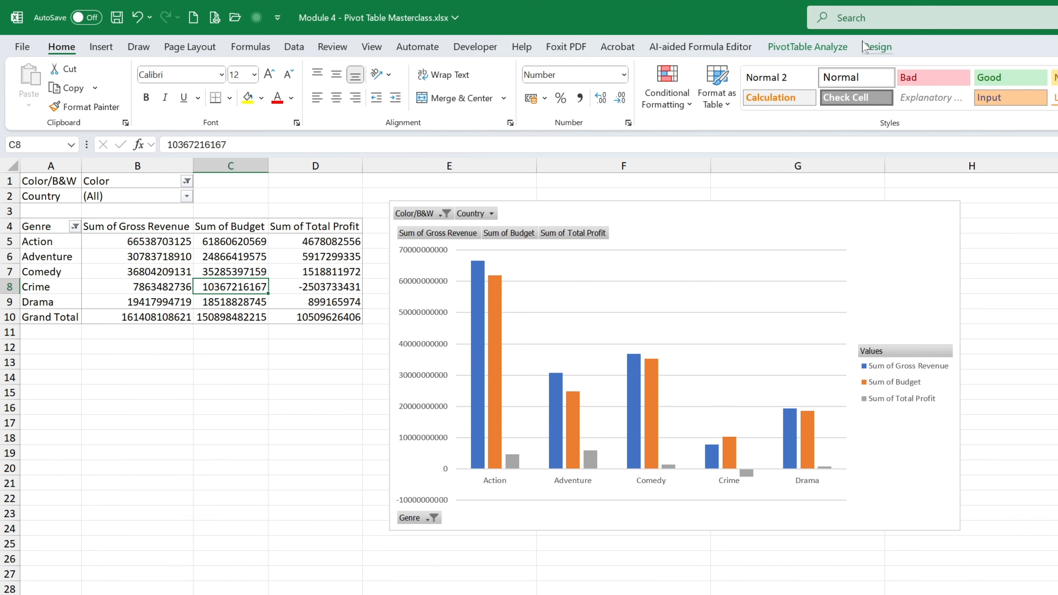
pyautogui.click(642, 38)
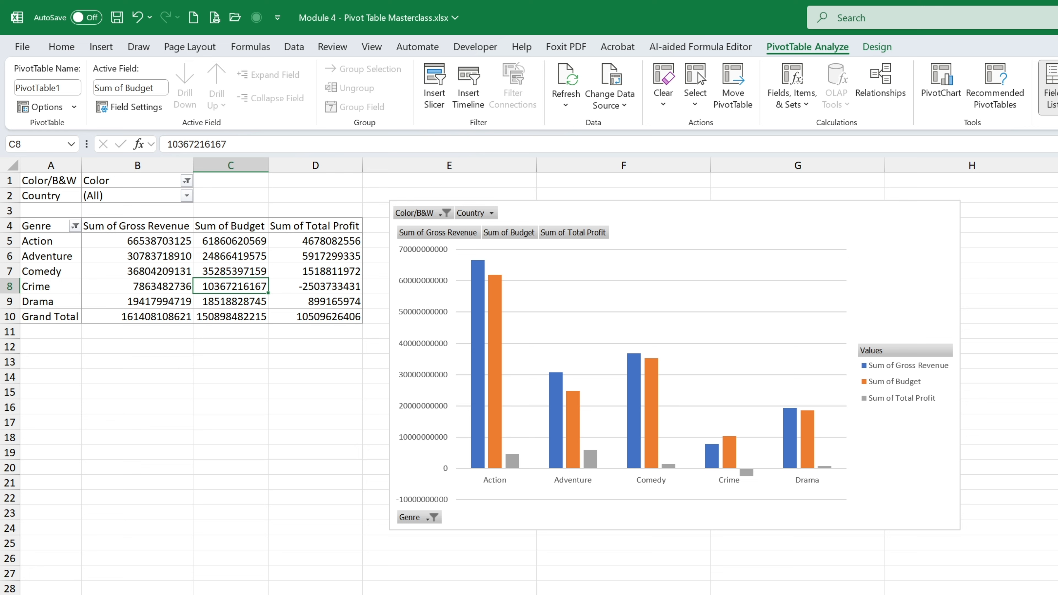
pyautogui.click(441, 95)
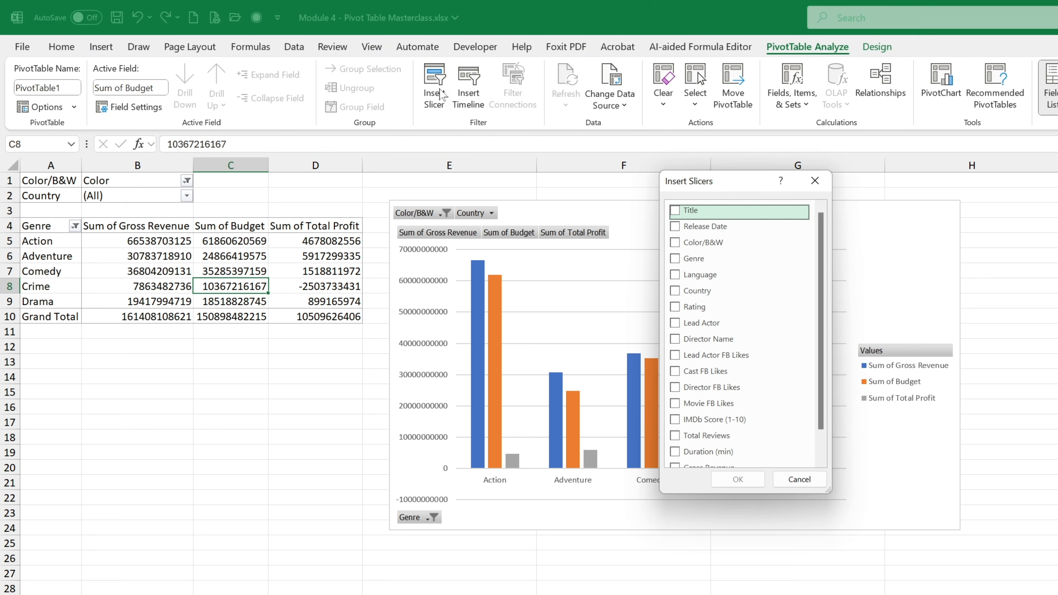
pyautogui.moveTo(732, 185); pyautogui.dragTo(472, 198)
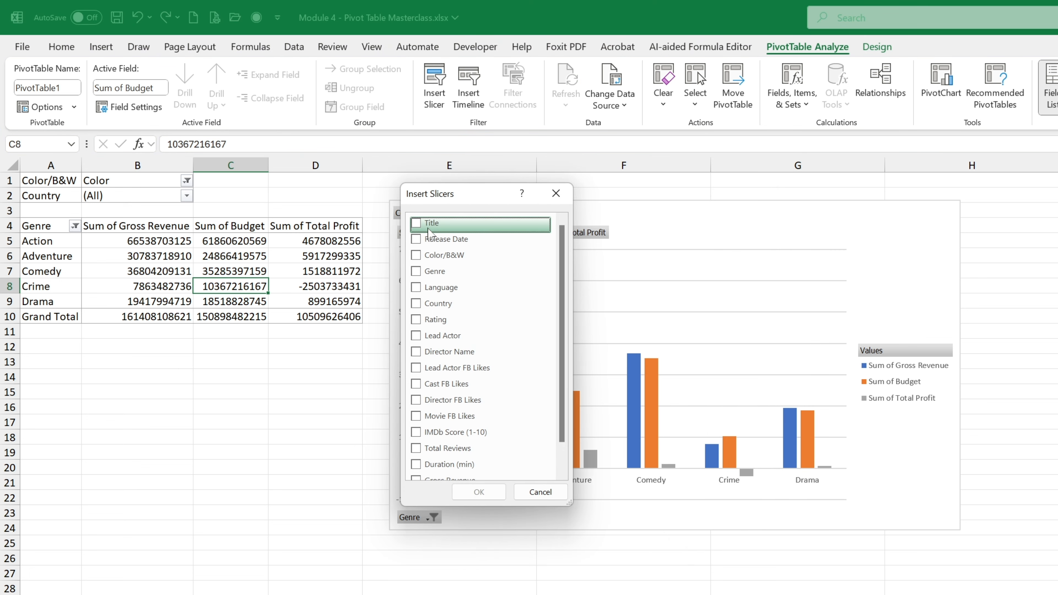
pyautogui.click(418, 257)
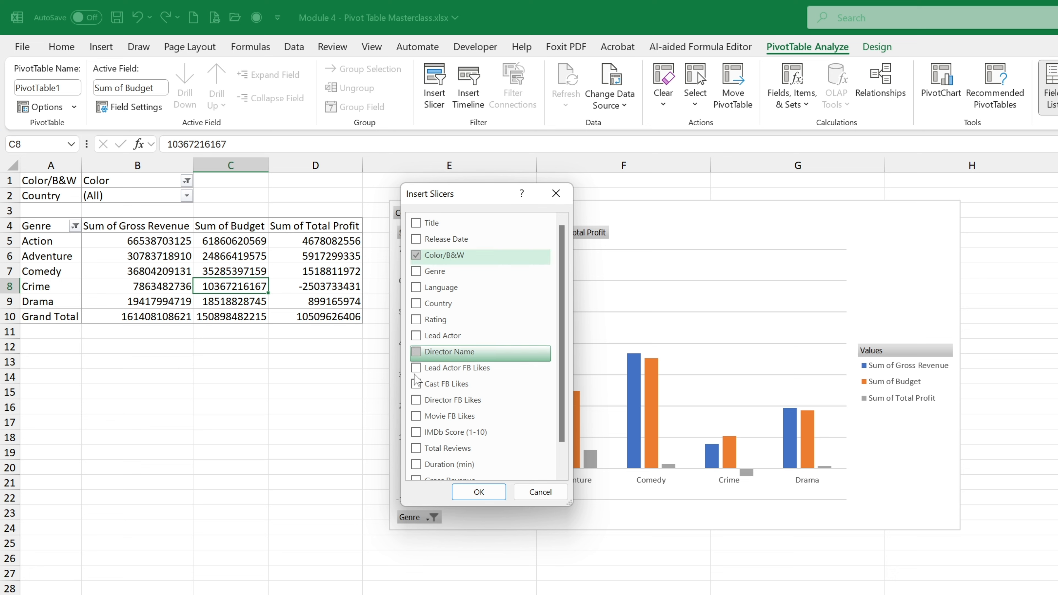
pyautogui.click(421, 310)
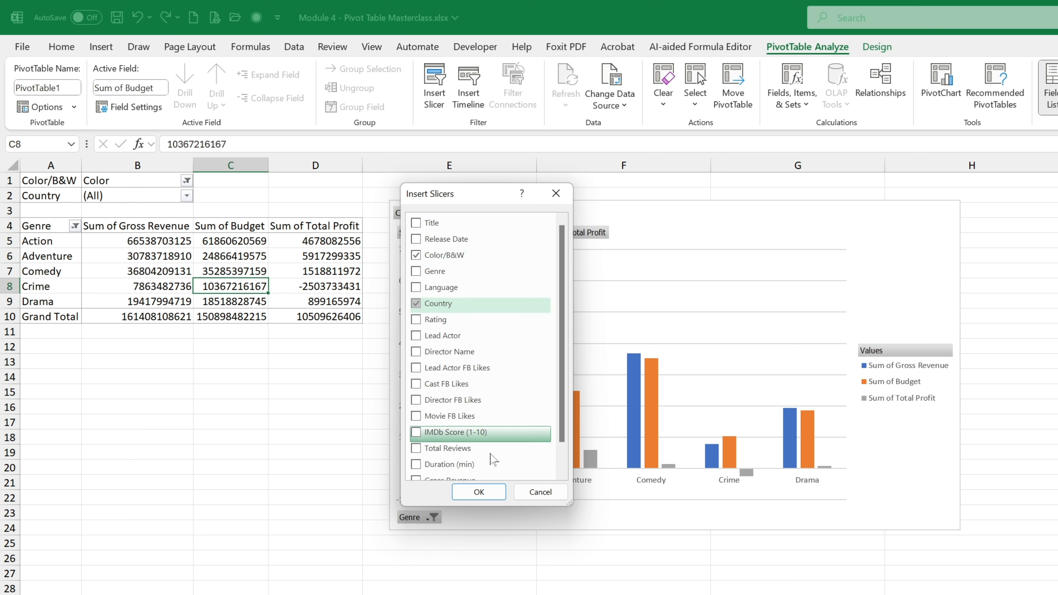
pyautogui.scroll(-1, 450, 396)
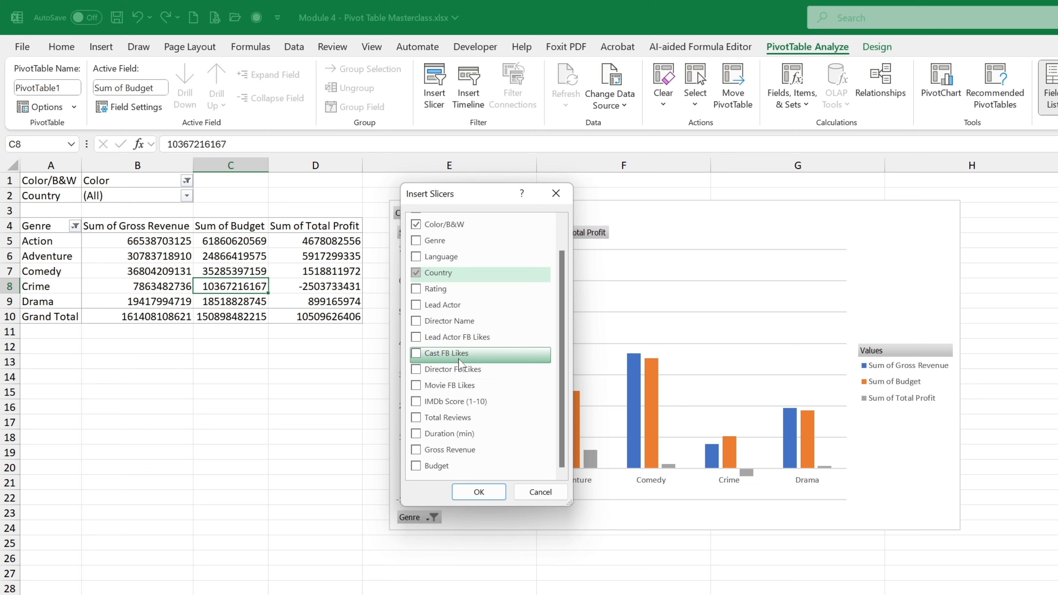
pyautogui.scroll(1, 462, 360)
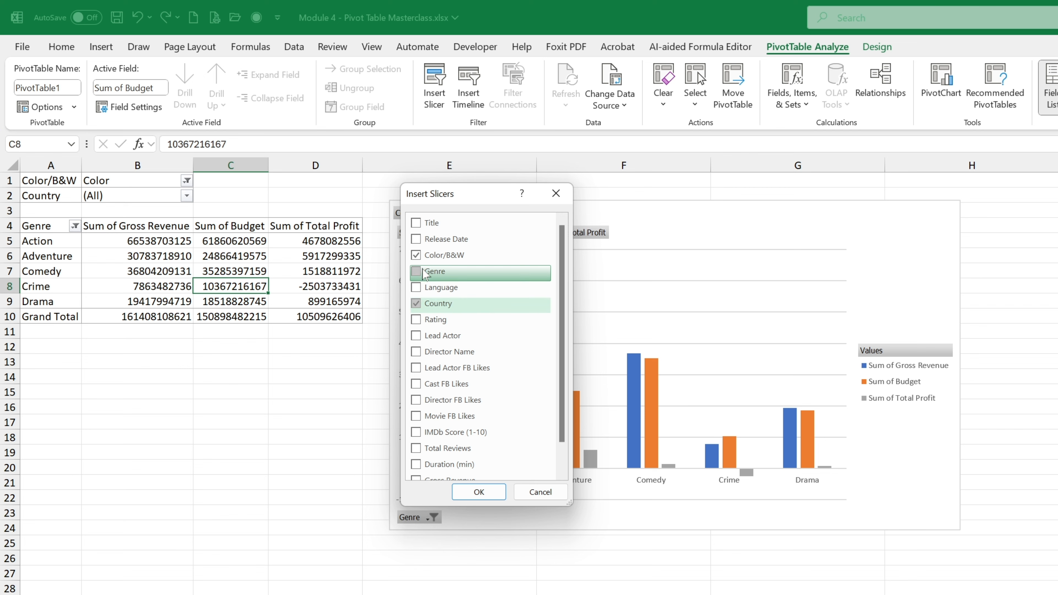
pyautogui.click(480, 493)
pyautogui.moveTo(792, 517); pyautogui.dragTo(76, 374)
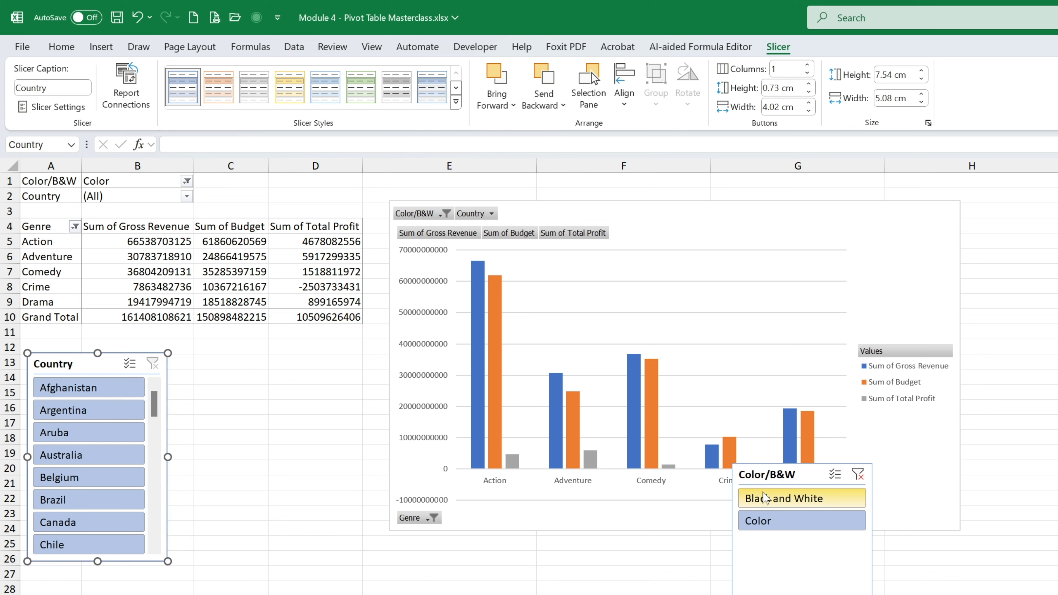
pyautogui.moveTo(766, 477); pyautogui.dragTo(201, 366)
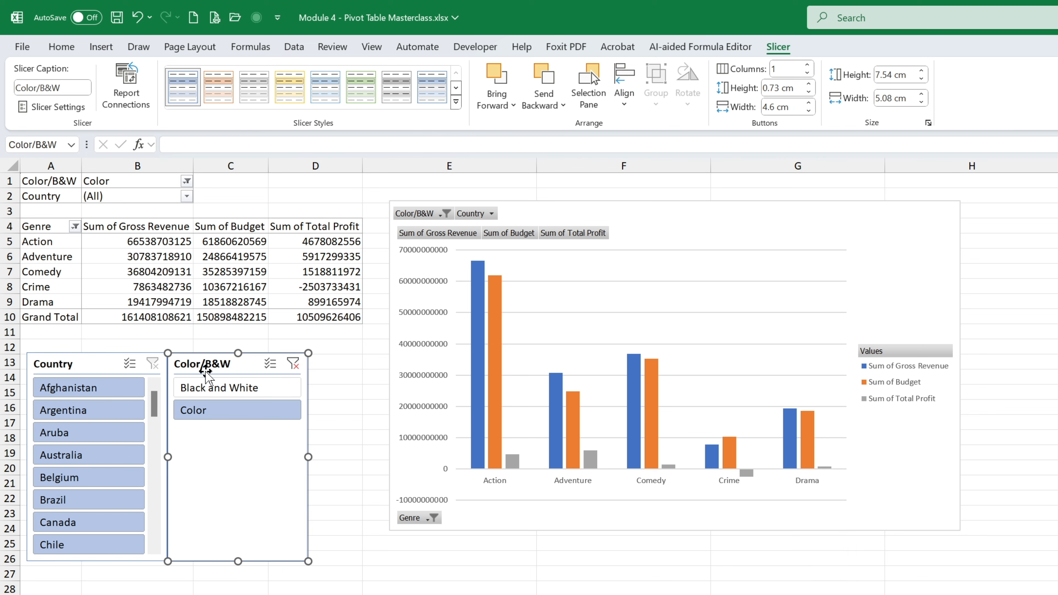
# Isolate Black and White in the Color/B&W slicer with multi-select, and clear the slicer's filter
pyautogui.click(275, 368)
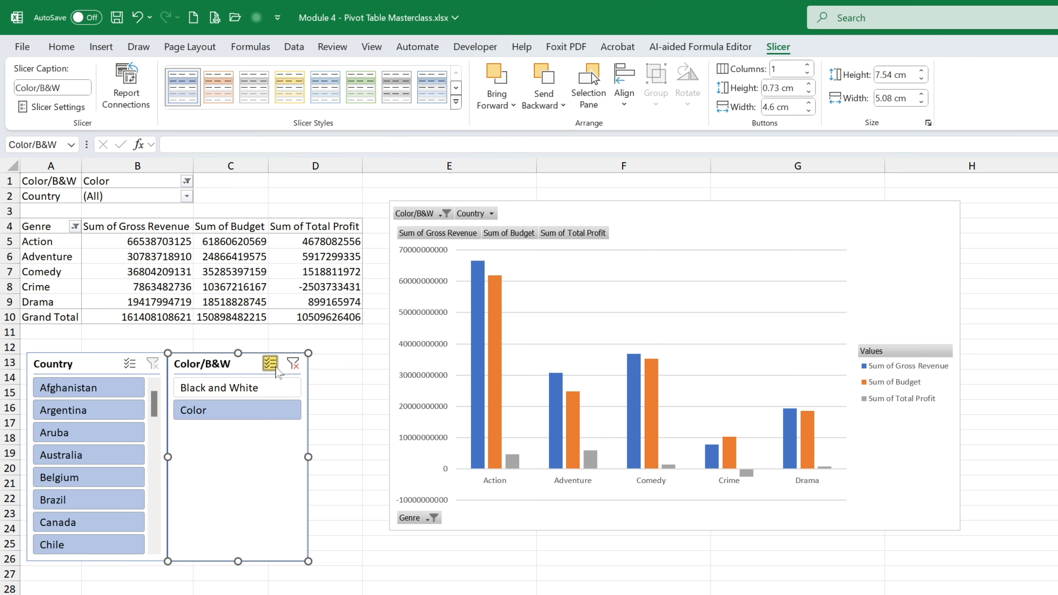
pyautogui.click(214, 401)
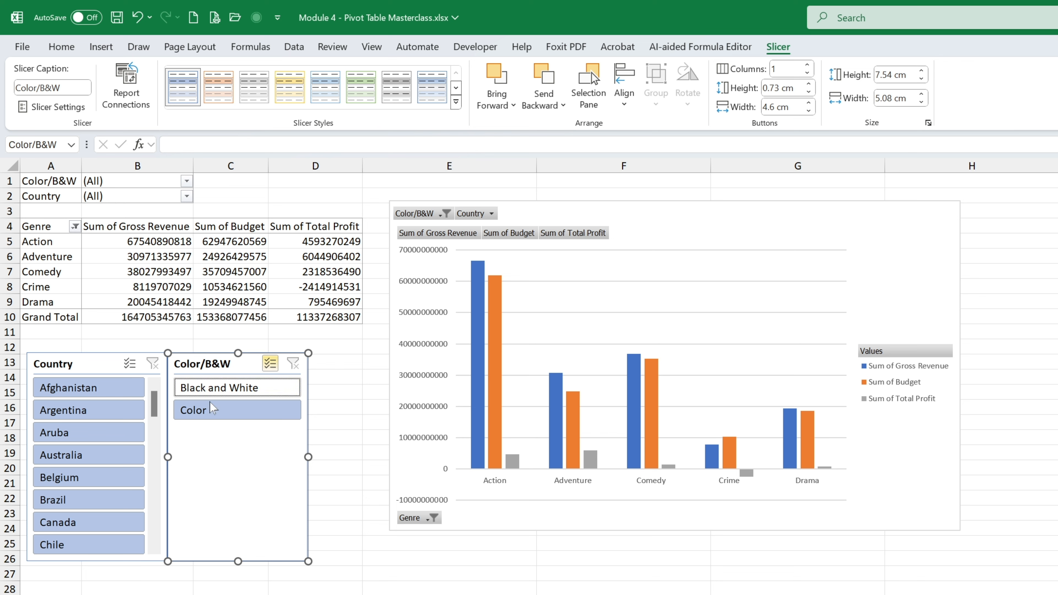
pyautogui.click(201, 413)
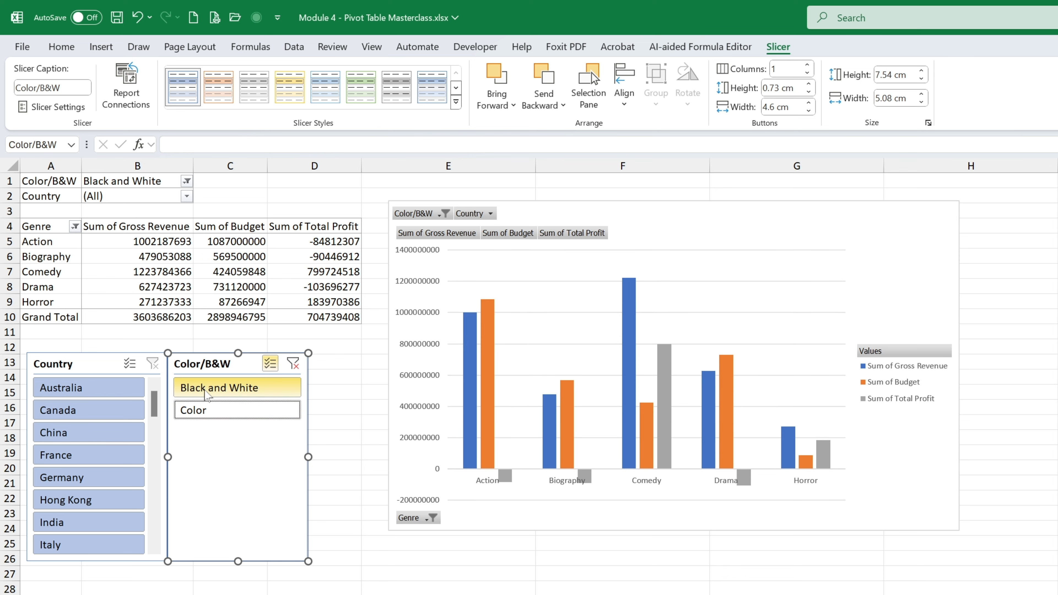
pyautogui.click(293, 363)
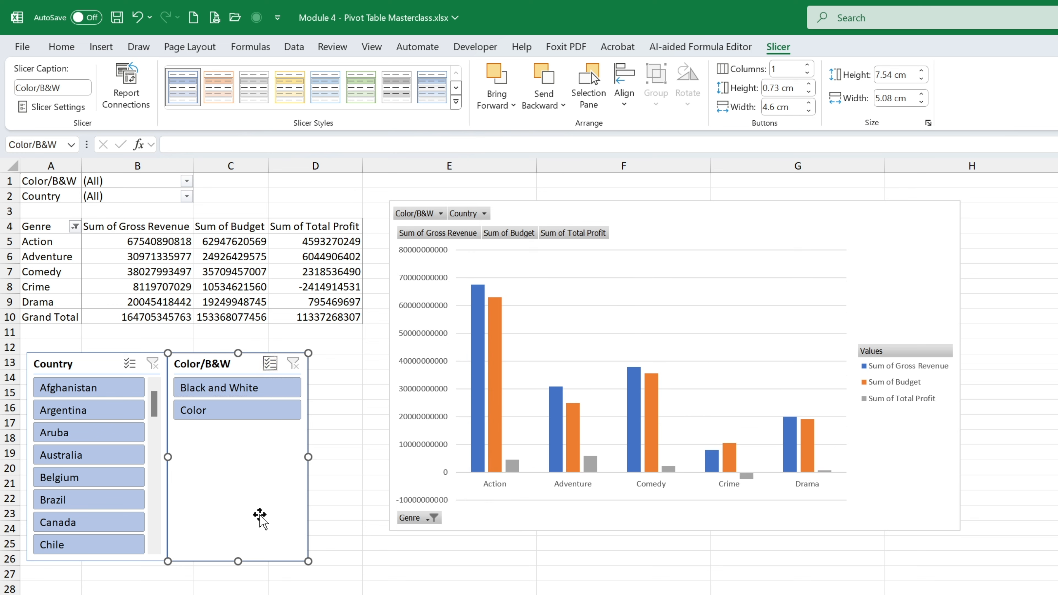
# Filter the Color/B&W slicer to Color, switch it to Black and White only, and look through the available countries in the Country slicer
pyautogui.click(219, 416)
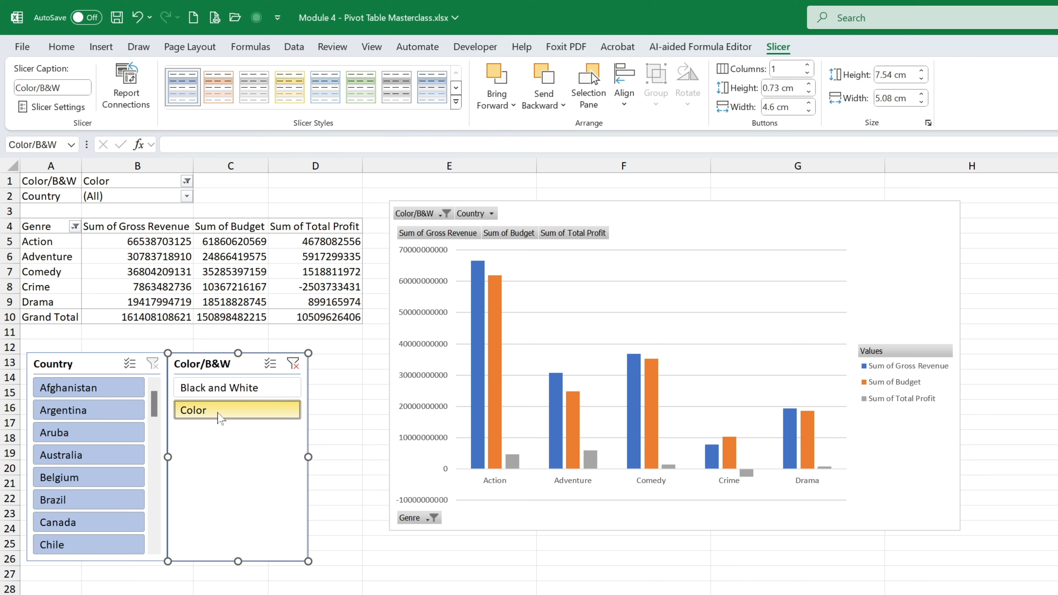
pyautogui.click(227, 390)
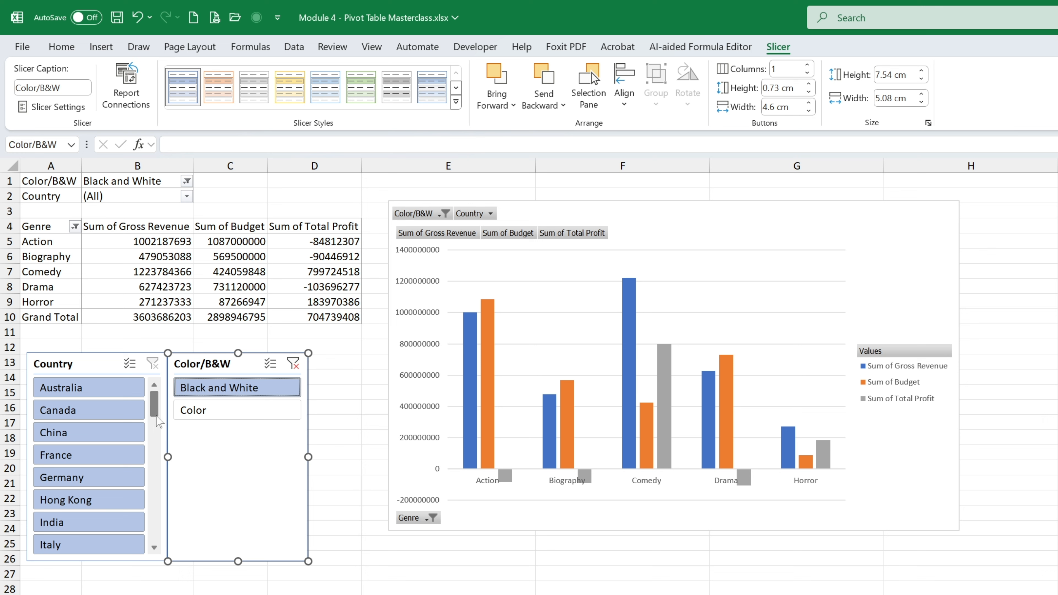
pyautogui.moveTo(156, 415)
pyautogui.mouseDown()
pyautogui.moveTo(149, 527)
pyautogui.moveTo(173, 405)
pyautogui.mouseUp()
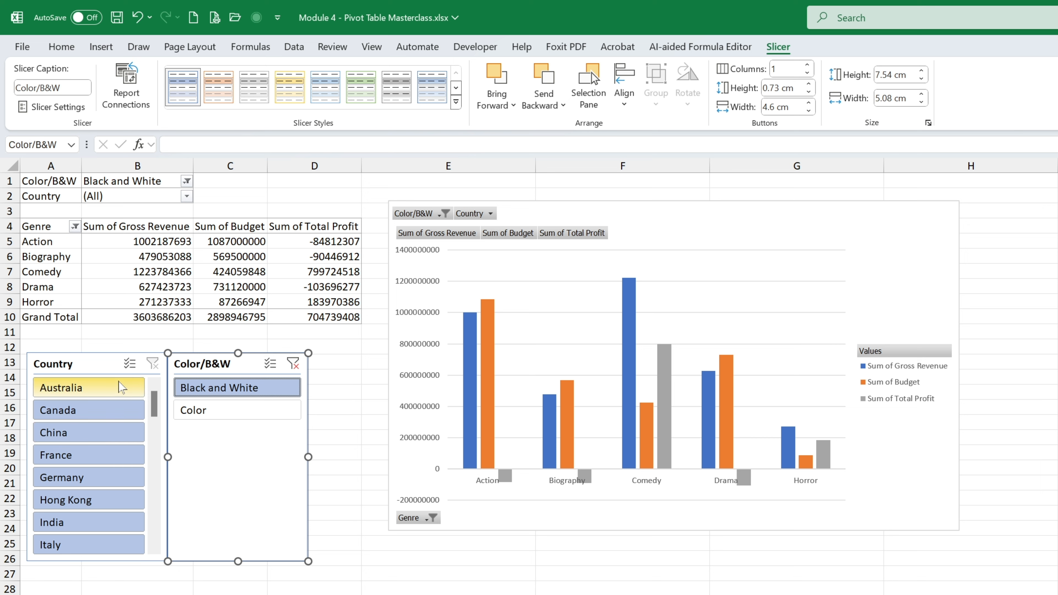
pyautogui.scroll(-5, 100, 399)
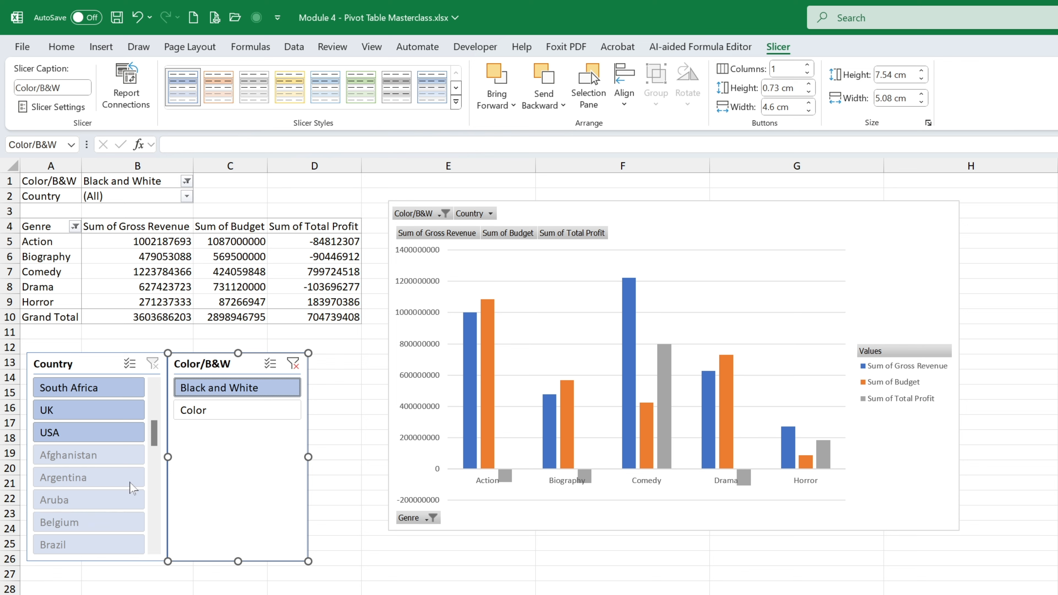
pyautogui.moveTo(156, 443); pyautogui.dragTo(144, 529)
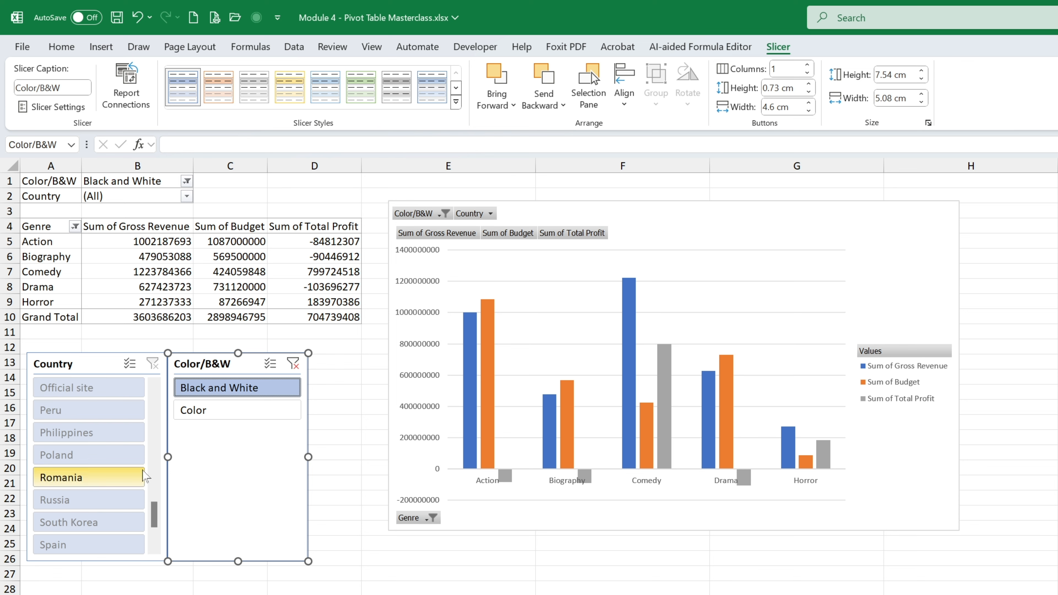
pyautogui.moveTo(154, 526); pyautogui.dragTo(160, 377)
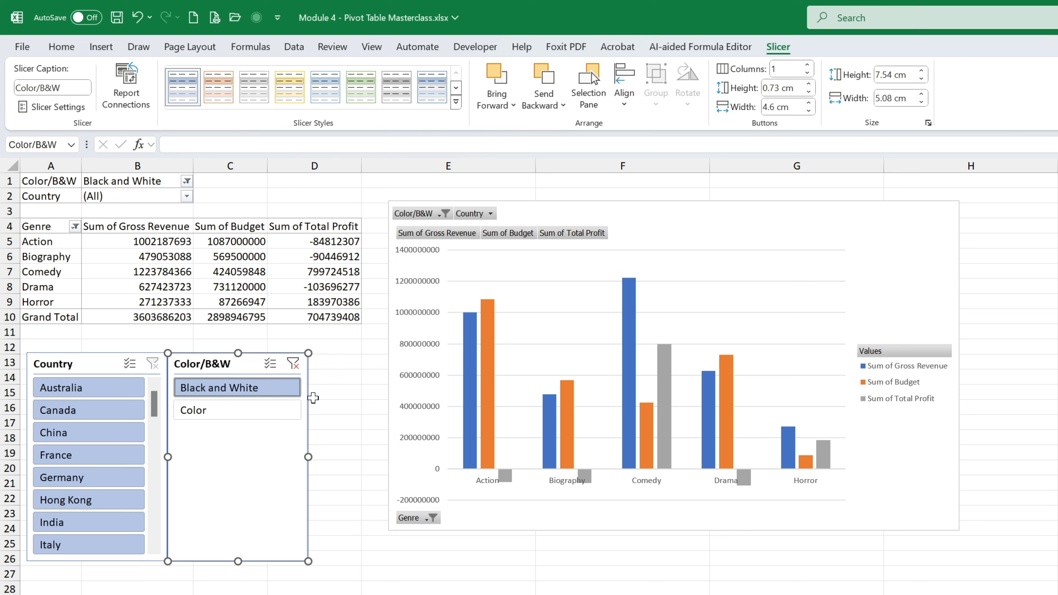
# Include Color alongside Black and White in the Color/B&W slicer with multi-select, and look through the Country slicer's list
pyautogui.click(270, 364)
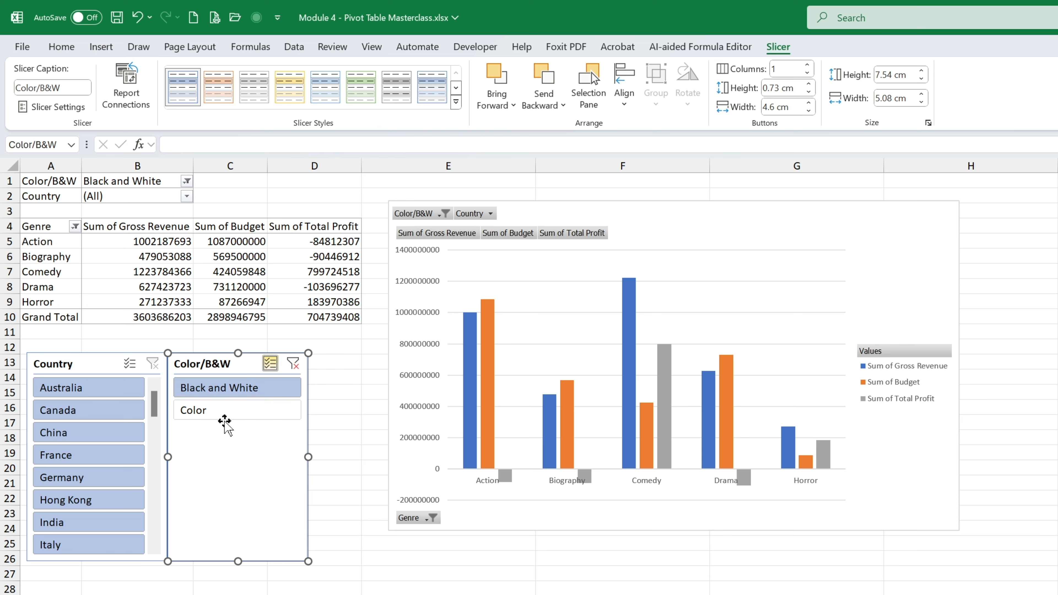
pyautogui.click(220, 411)
pyautogui.moveTo(156, 411); pyautogui.dragTo(152, 538)
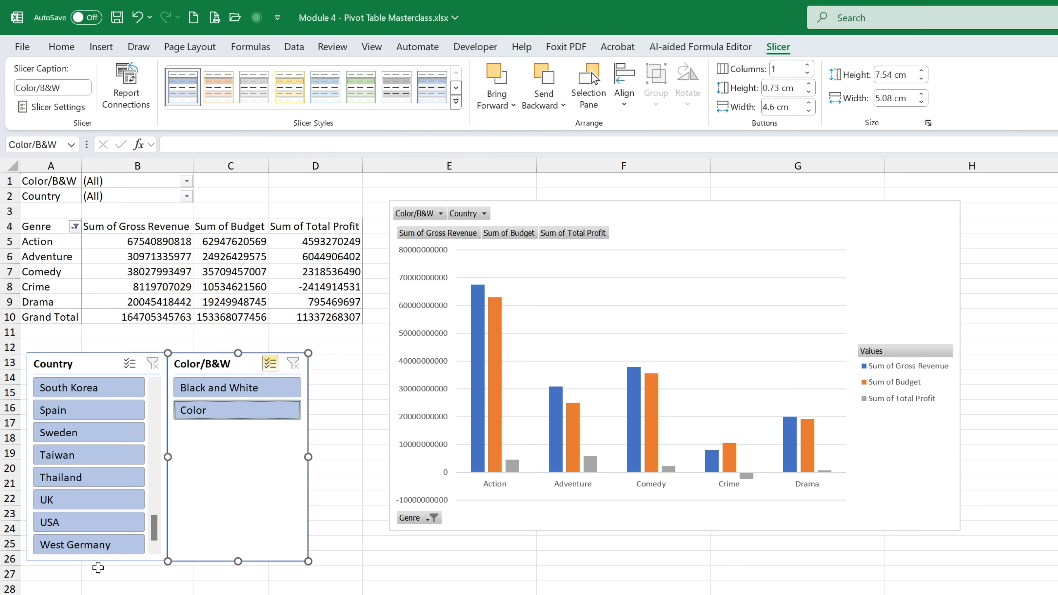
pyautogui.moveTo(154, 538); pyautogui.dragTo(163, 390)
# Filter the pivot table and chart with the Country slicer to Afghanistan, Argentina and Aruba, one country at a time
pyautogui.click(107, 395)
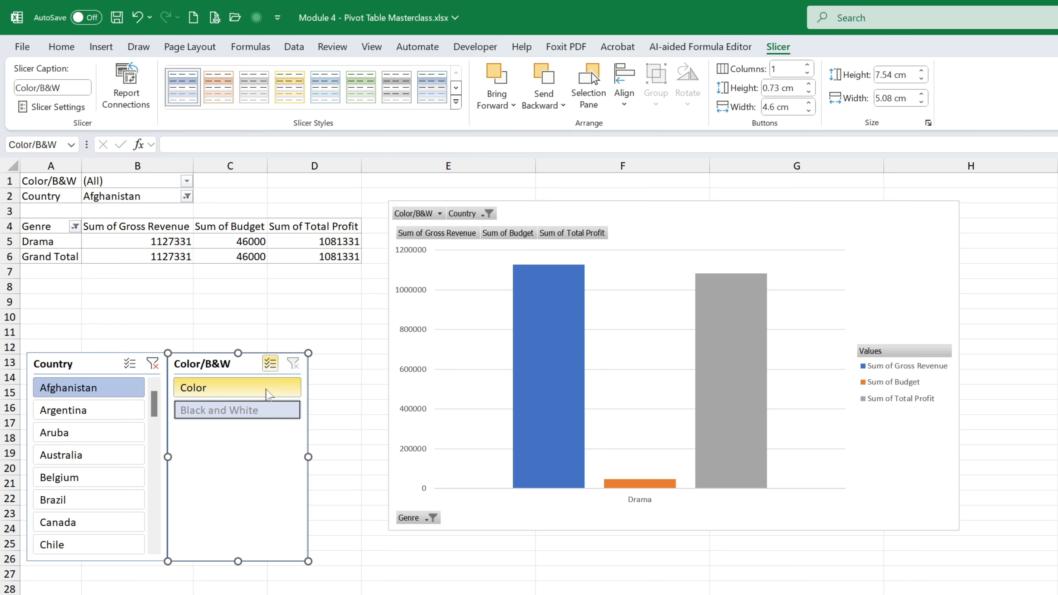
pyautogui.moveTo(630, 483)
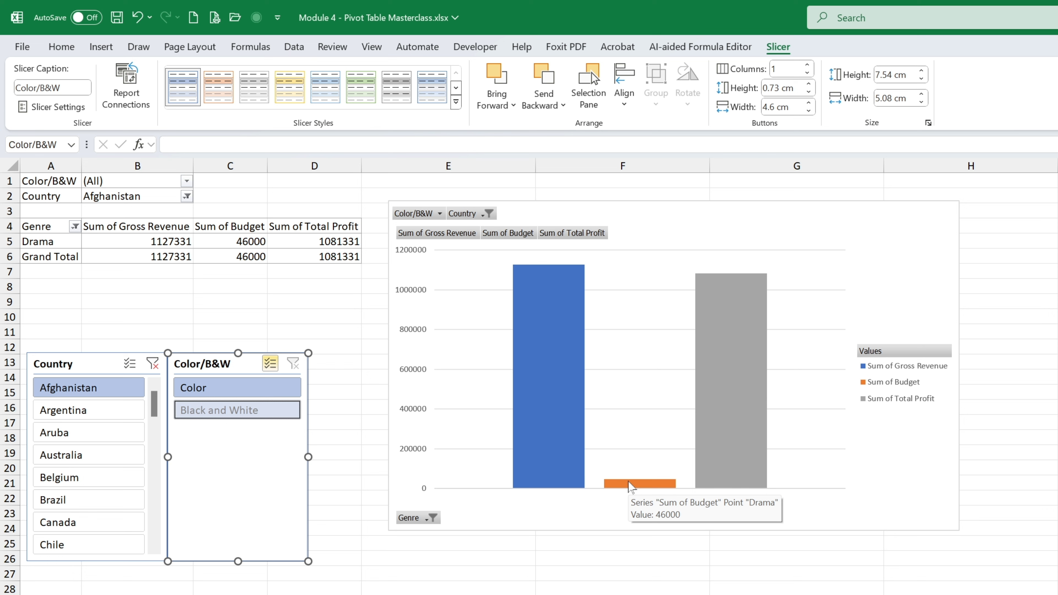
pyautogui.click(111, 410)
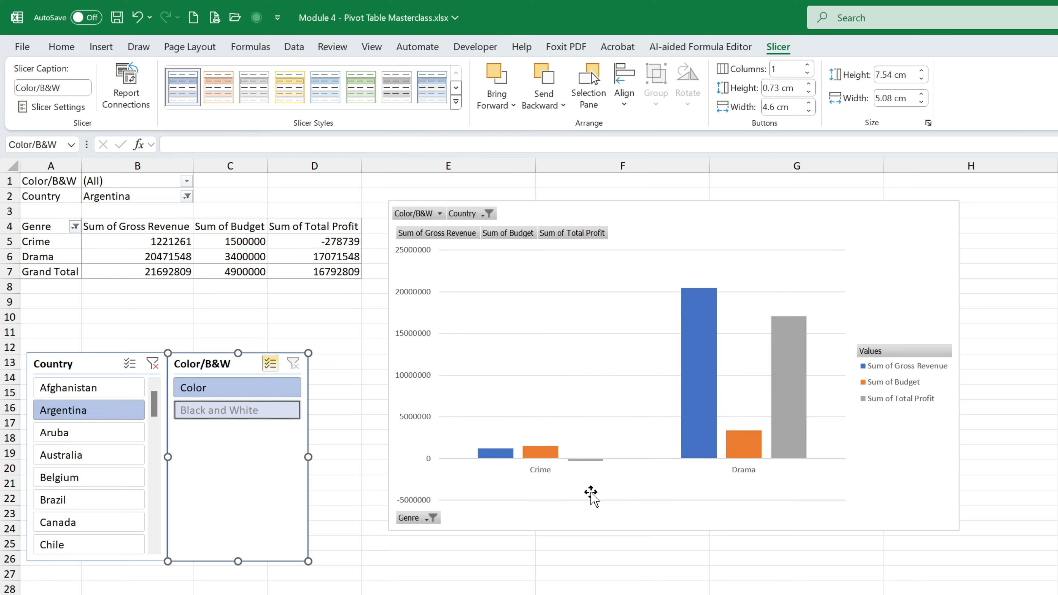
pyautogui.click(82, 435)
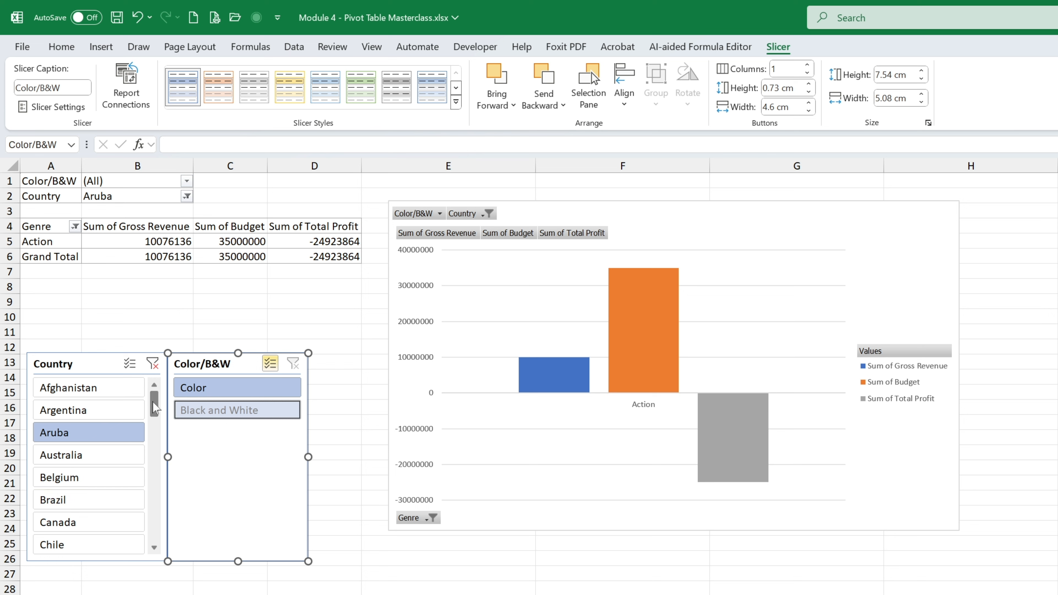
# Filter the pivot table and chart with the Country slicer to UK and then to South Korea
pyautogui.moveTo(153, 402); pyautogui.dragTo(147, 525)
pyautogui.click(86, 503)
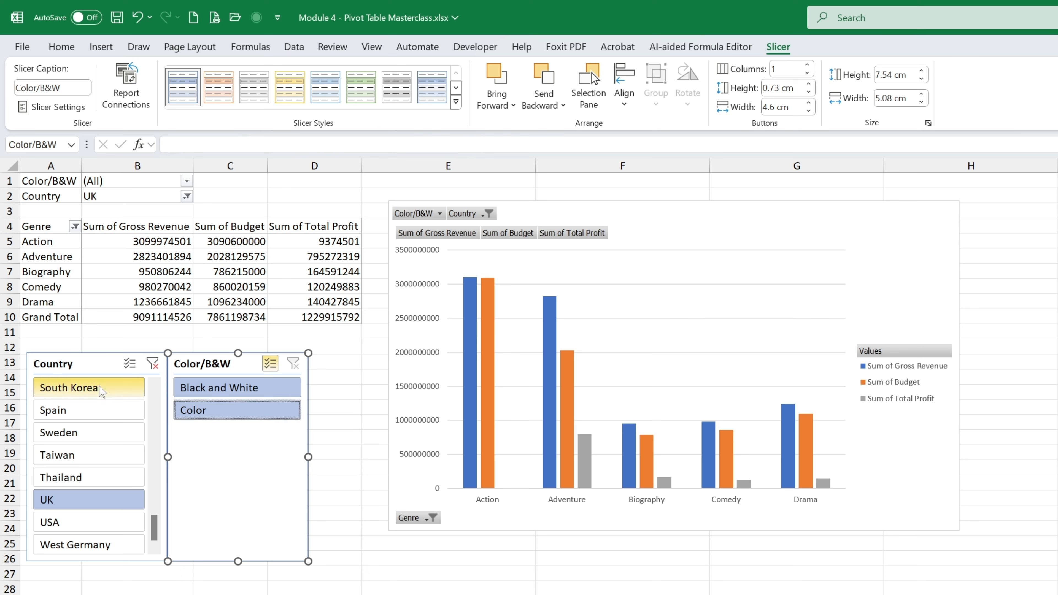
pyautogui.click(83, 388)
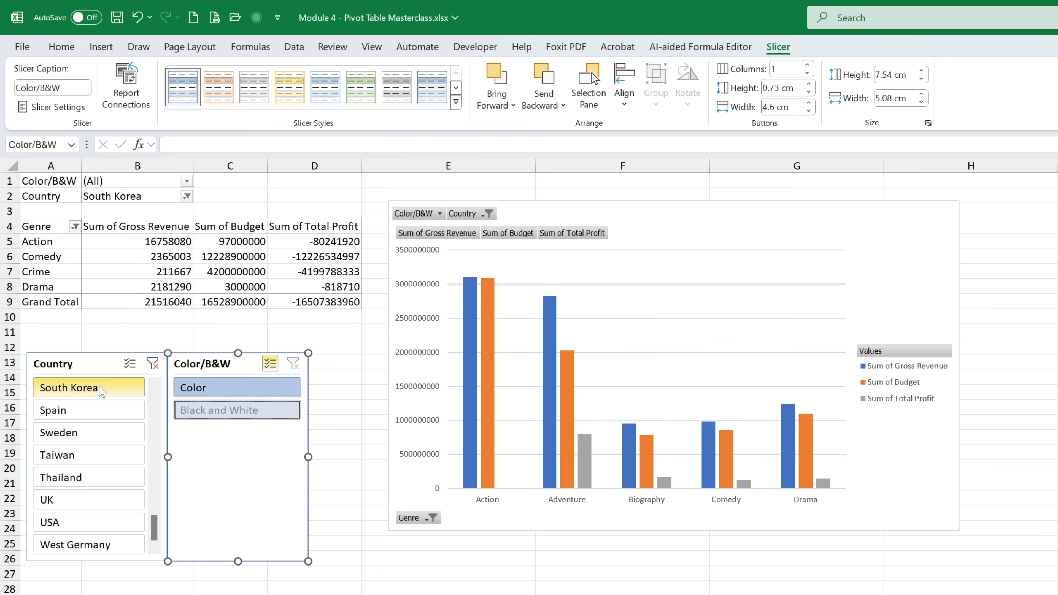
# Add Afghanistan alongside South Korea in the pivot table's Country report filter
pyautogui.click(126, 181)
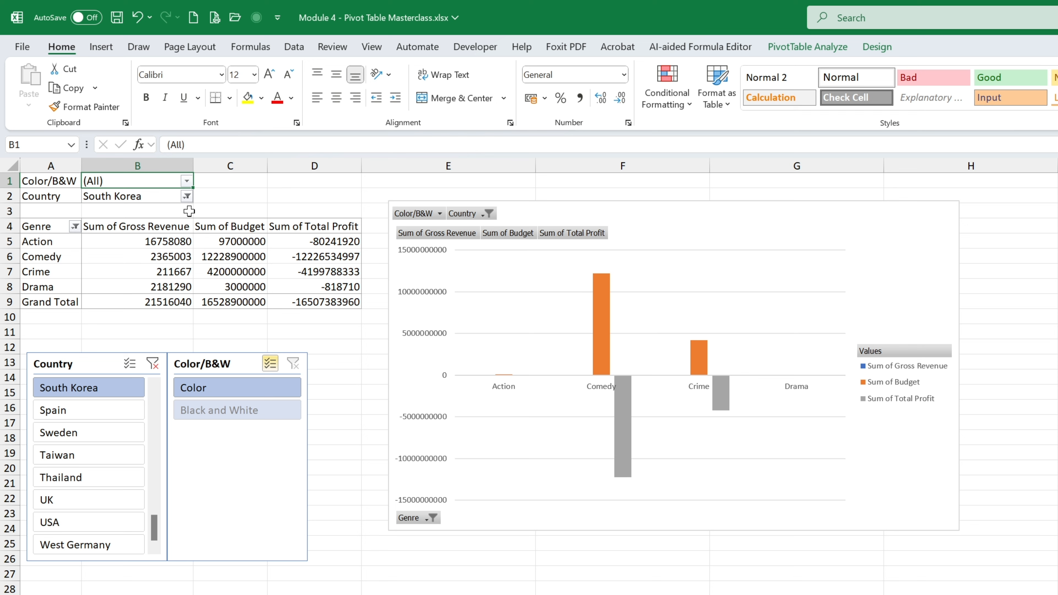
pyautogui.click(251, 181)
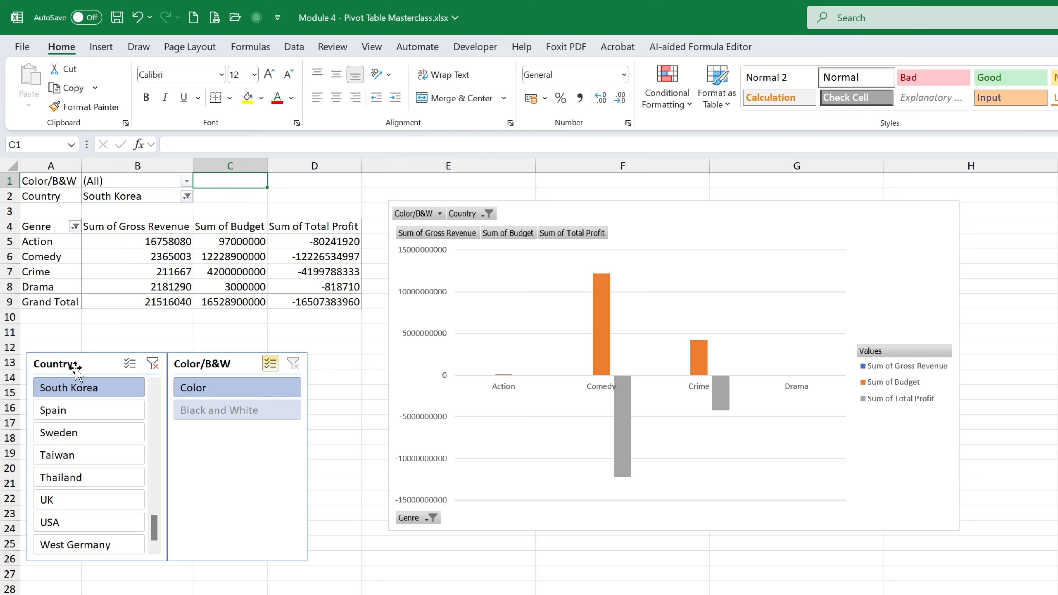
pyautogui.click(116, 178)
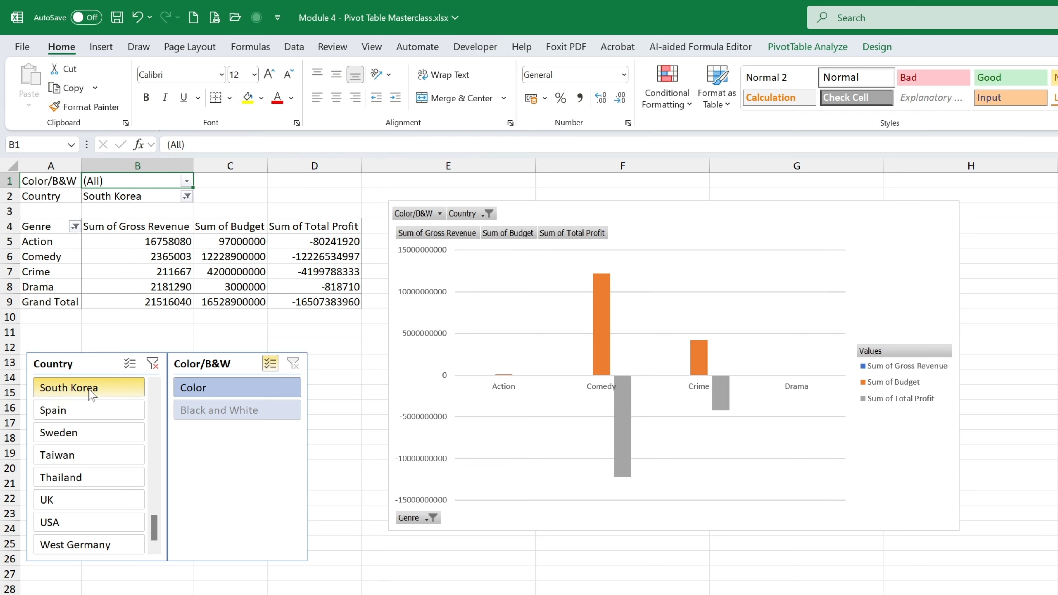
pyautogui.click(187, 196)
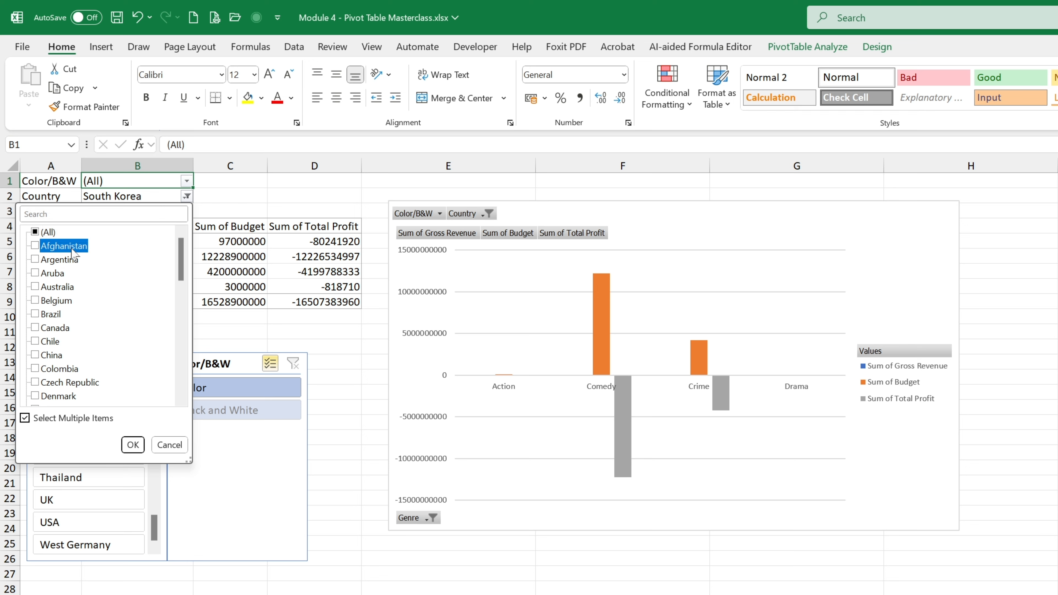
pyautogui.click(34, 246)
pyautogui.click(132, 445)
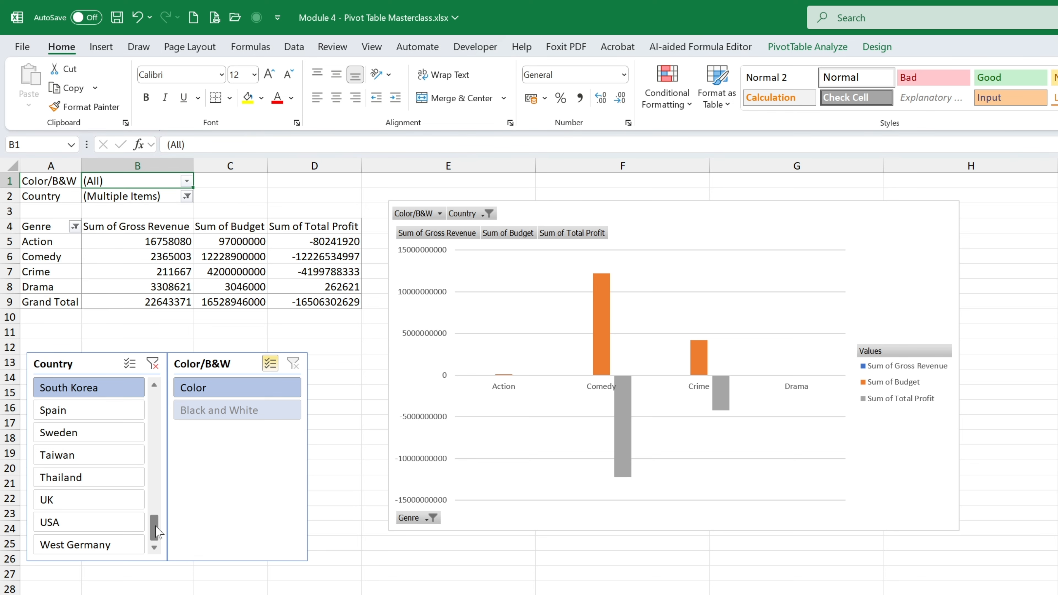
# Look through the Country slicer for the selected countries and clear its filter
pyautogui.moveTo(157, 533); pyautogui.dragTo(160, 394)
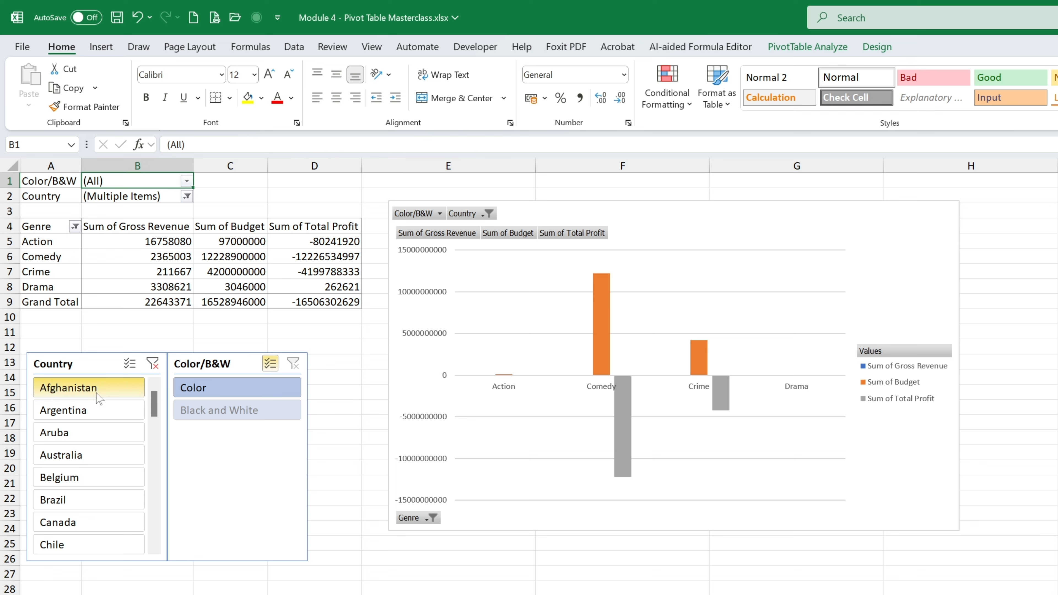
pyautogui.scroll(-7, 79, 499)
pyautogui.scroll(5, 83, 499)
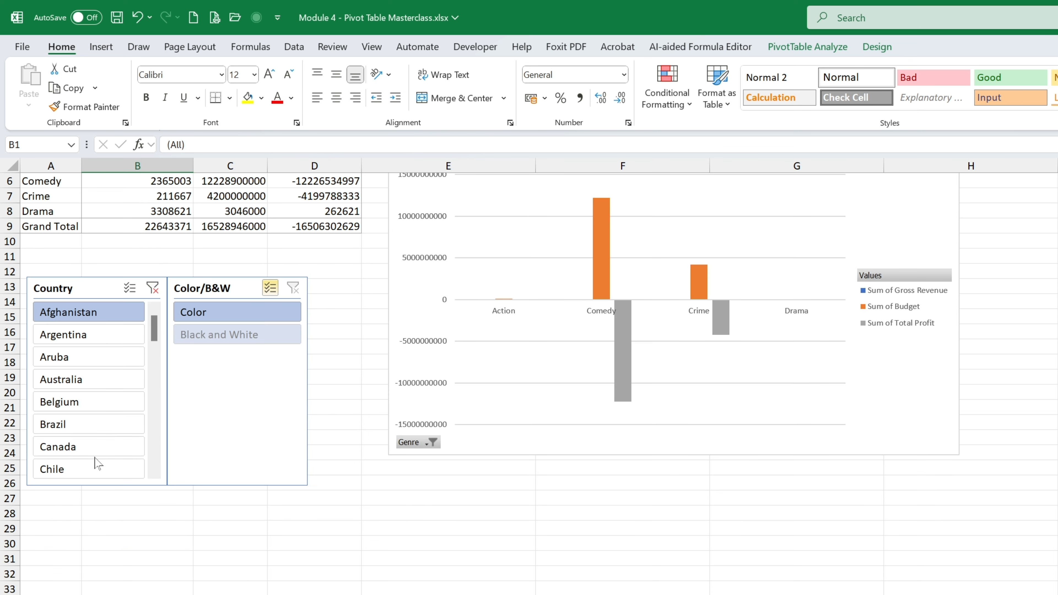
pyautogui.moveTo(154, 329); pyautogui.dragTo(157, 459)
pyautogui.scroll(3, 157, 417)
pyautogui.click(153, 287)
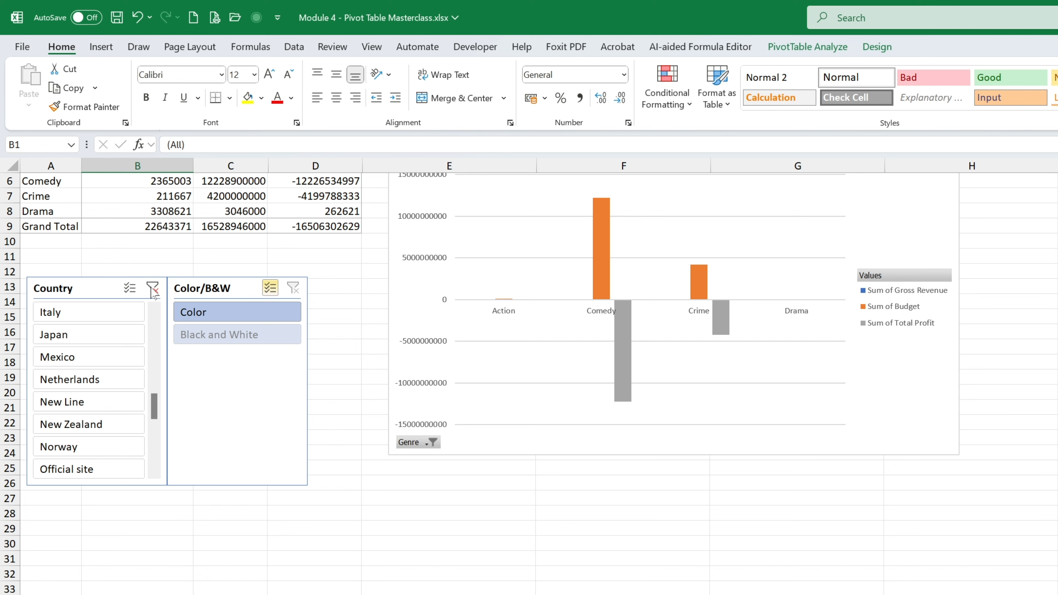
pyautogui.scroll(2, 169, 271)
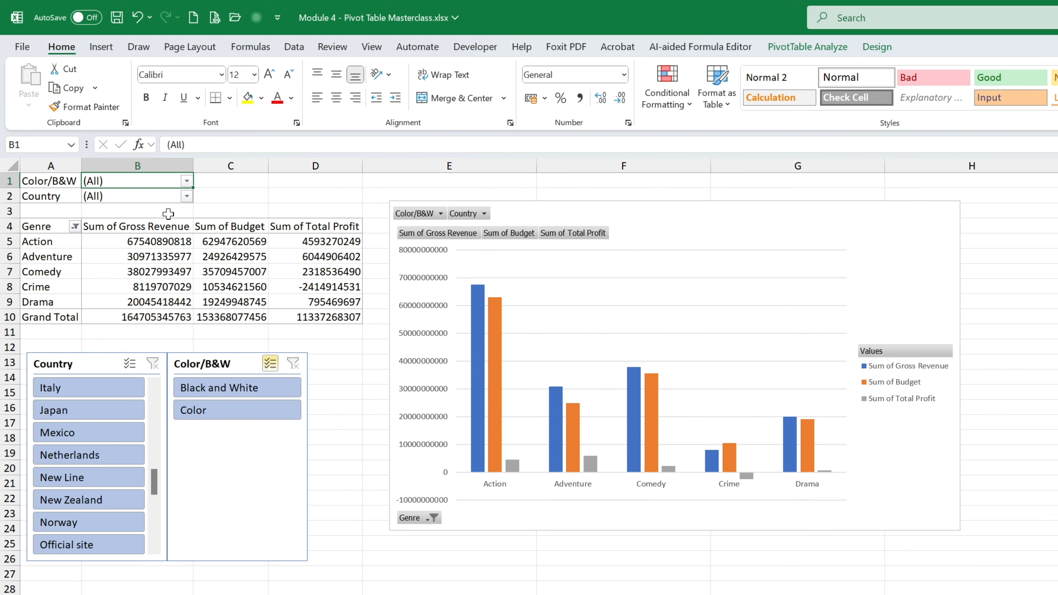
# Restrict the pivot table's Color/B&W report filter to Color by excluding Black and White
pyautogui.click(187, 180)
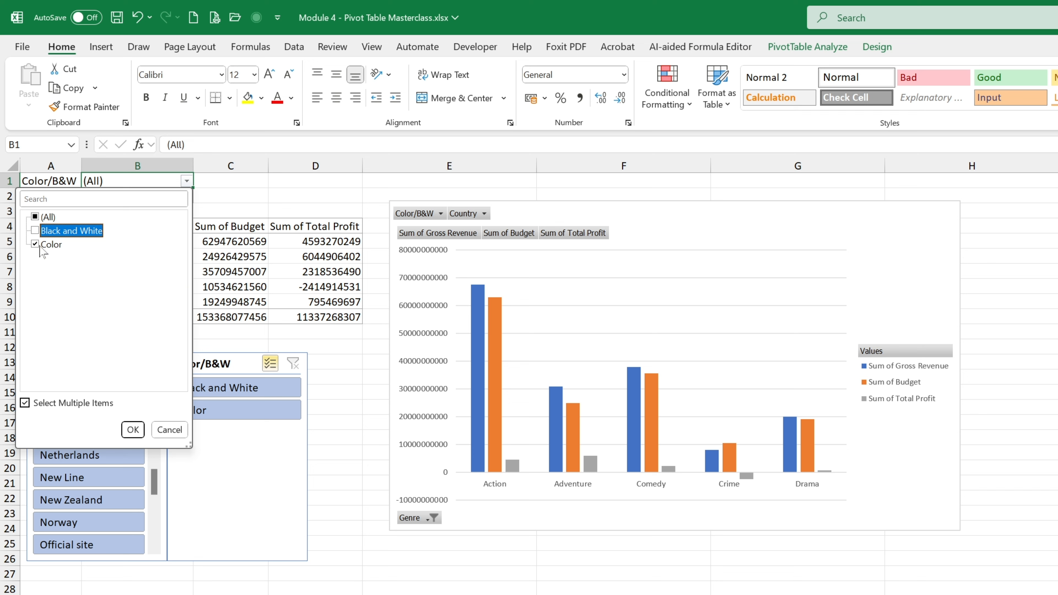
pyautogui.click(133, 429)
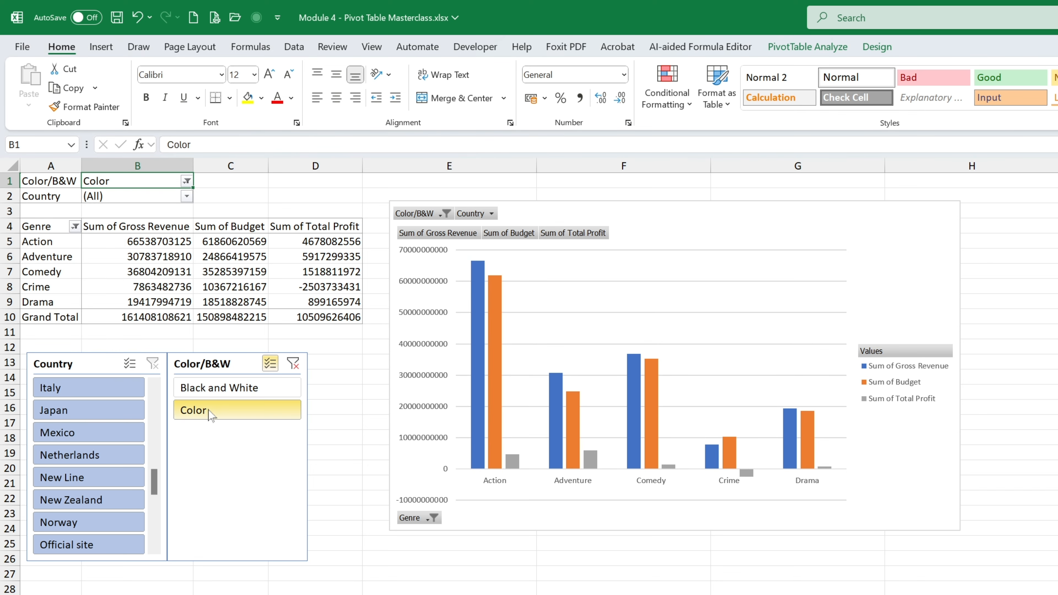
pyautogui.moveTo(558, 419)
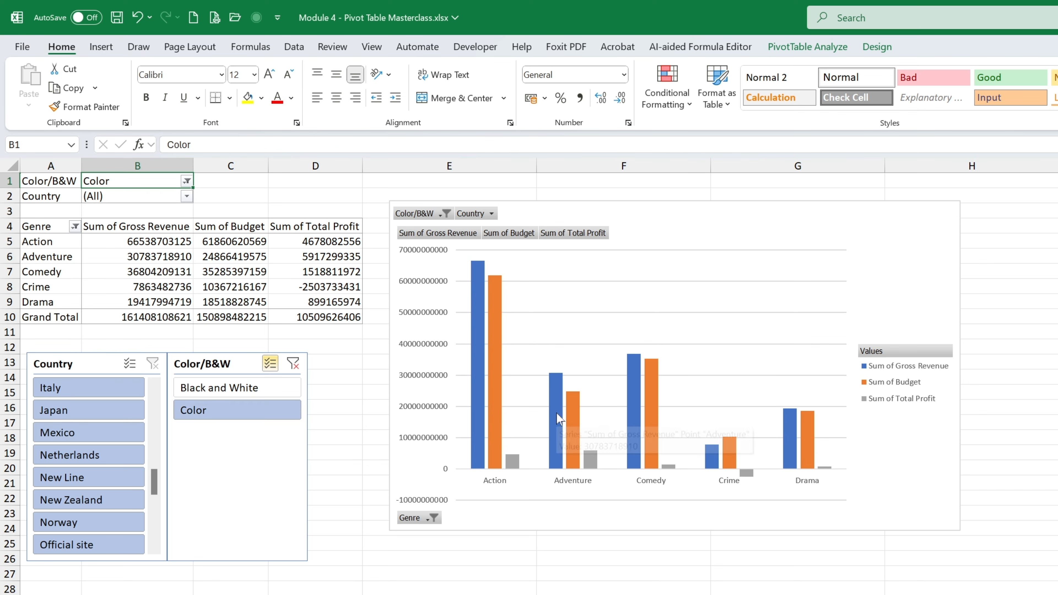
# Restrict the pivot table's Country report filter to Italy and look through the Country slicer's list
pyautogui.click(187, 196)
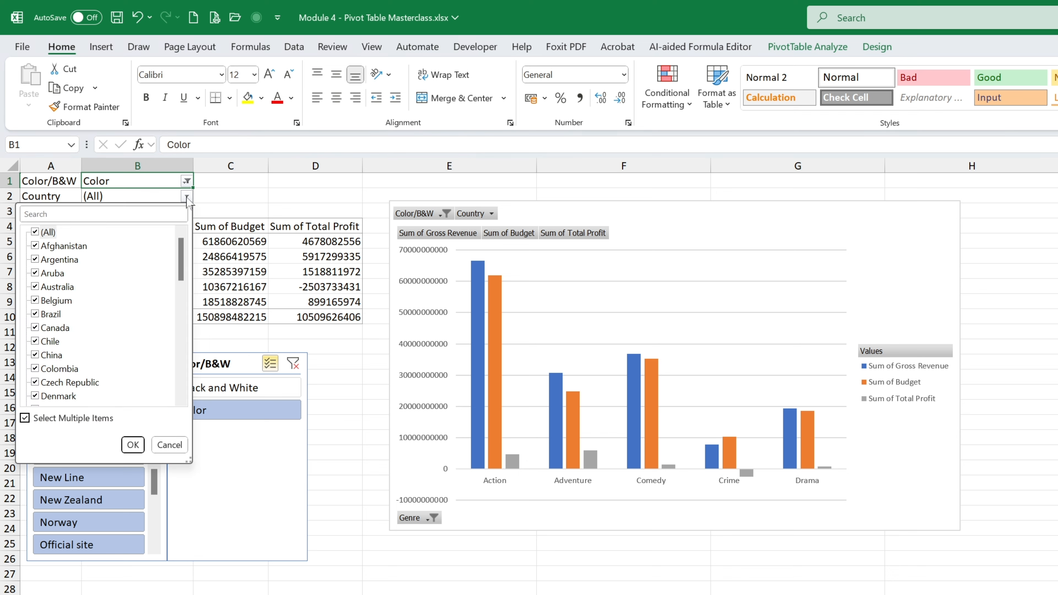
pyautogui.click(47, 232)
pyautogui.scroll(-5, 34, 369)
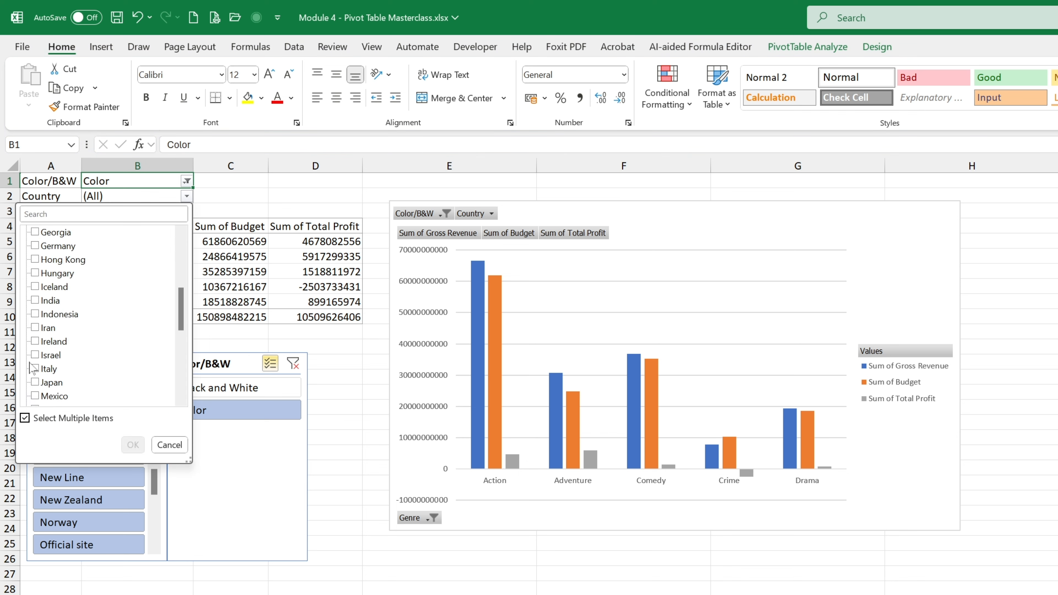
pyautogui.click(35, 369)
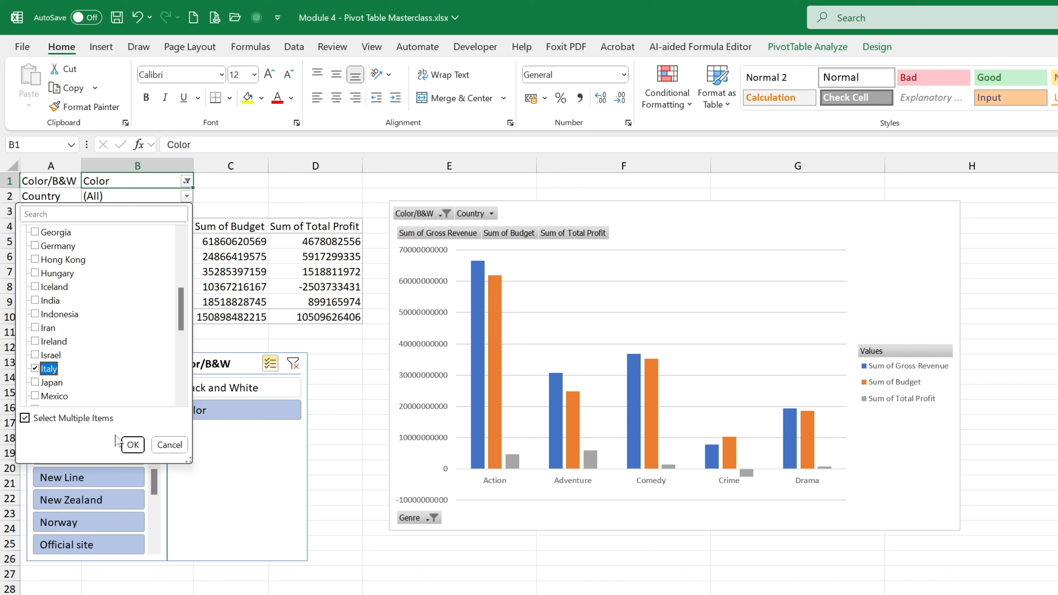
pyautogui.click(132, 444)
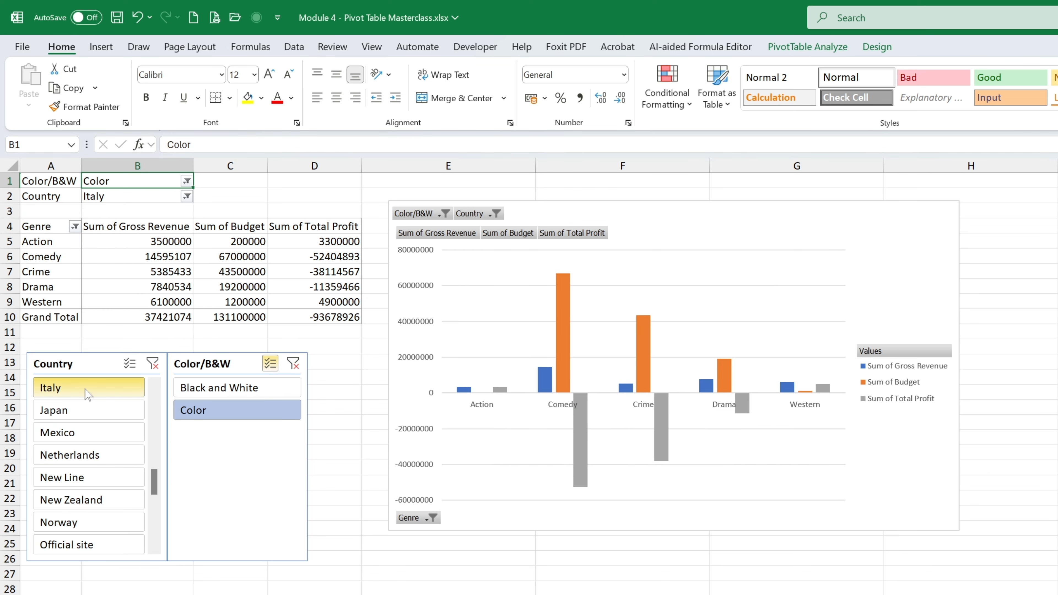
pyautogui.moveTo(154, 482); pyautogui.dragTo(153, 548)
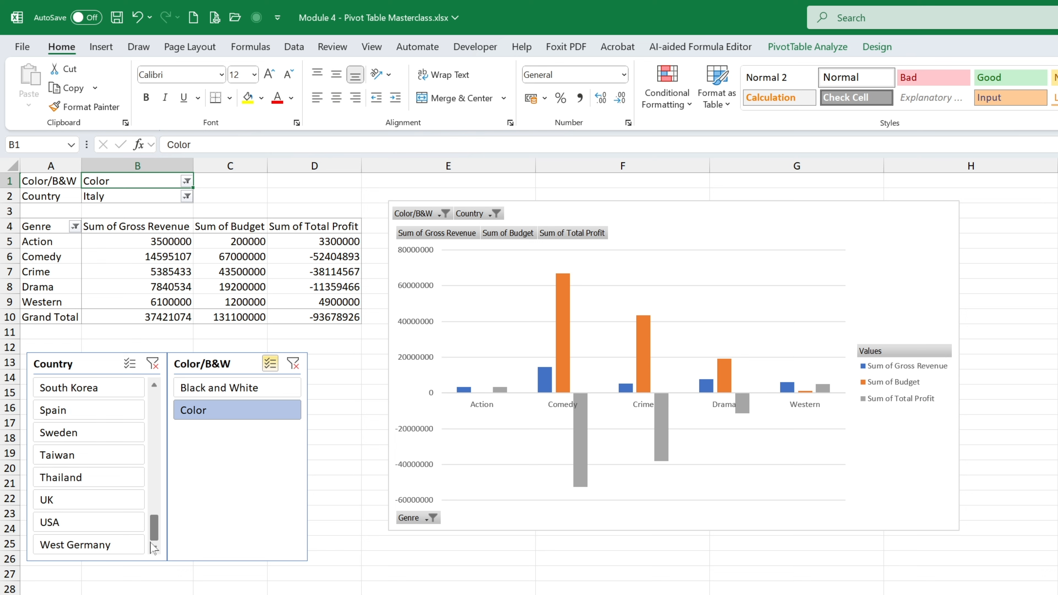
pyautogui.scroll(10, 154, 548)
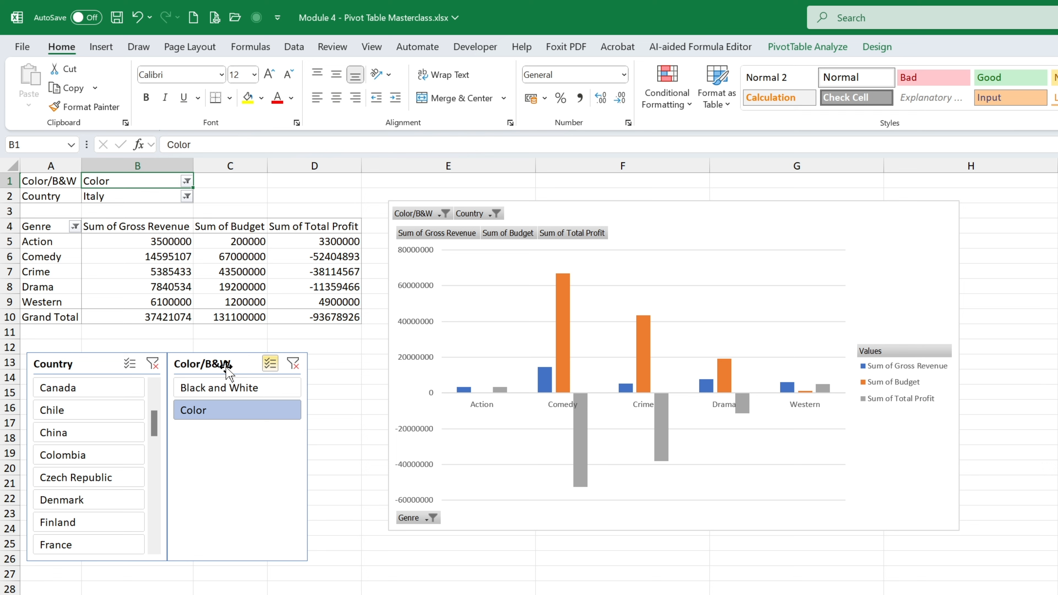
# Move the Color/B&W slicer away from the Country slicer to the right edge of the chart
pyautogui.moveTo(227, 367); pyautogui.dragTo(255, 352)
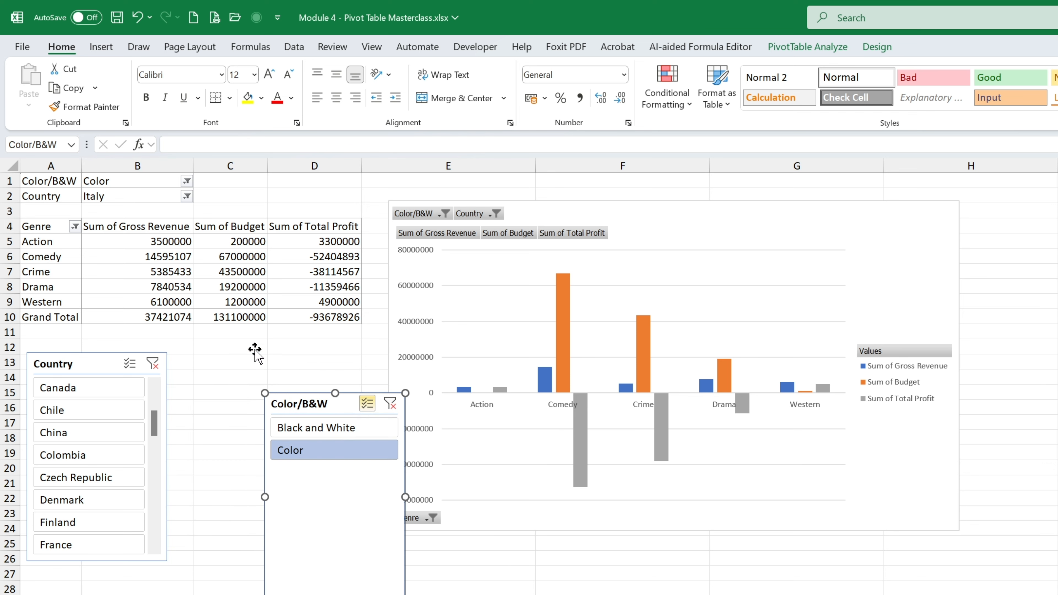
pyautogui.click(65, 179)
pyautogui.moveTo(317, 402); pyautogui.dragTo(1000, 233)
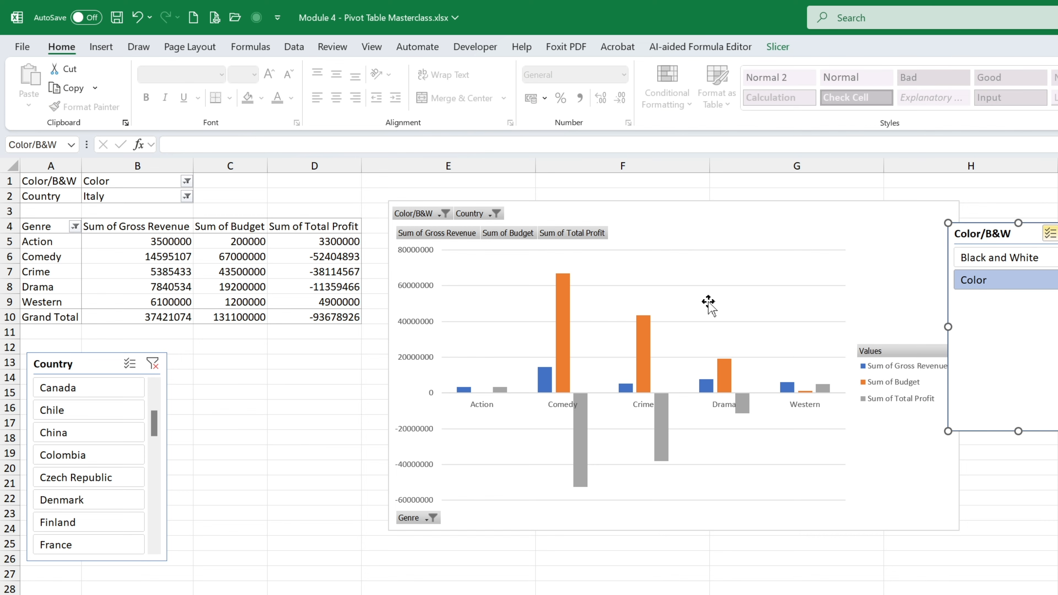
# Shift the Country slicer slightly and arrange its buttons in 5 columns
pyautogui.moveTo(80, 367); pyautogui.dragTo(105, 370)
pyautogui.click(778, 47)
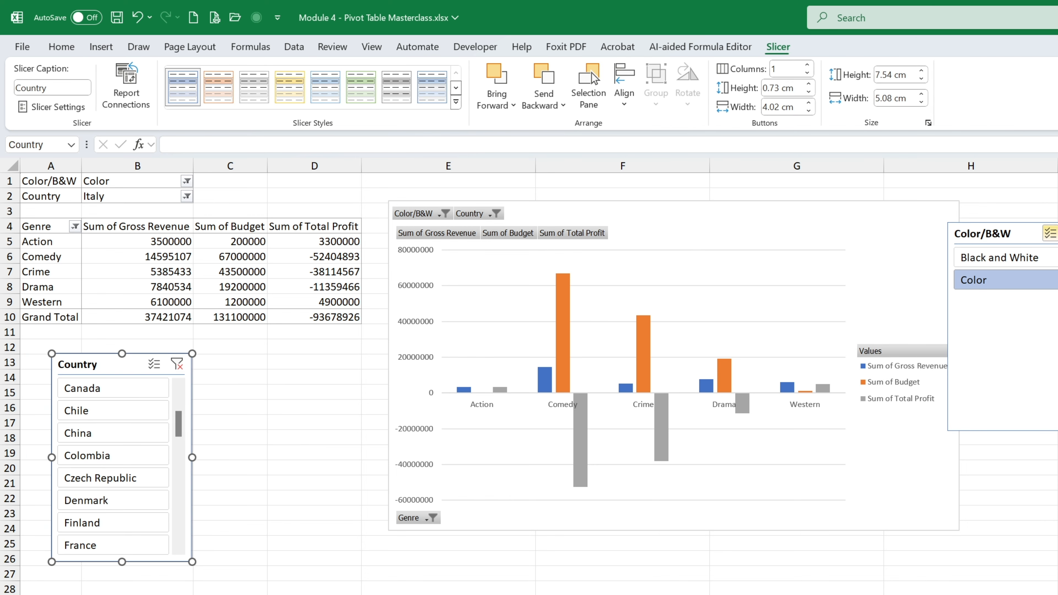
pyautogui.click(773, 69)
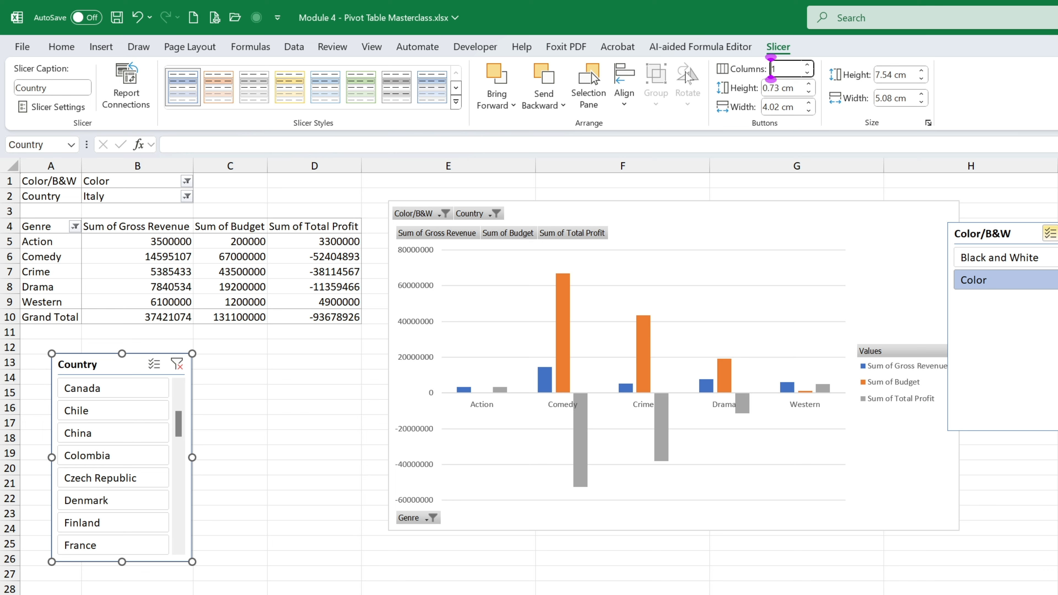
pyautogui.moveTo(779, 69); pyautogui.dragTo(733, 64)
pyautogui.write('5')
pyautogui.press('Return')
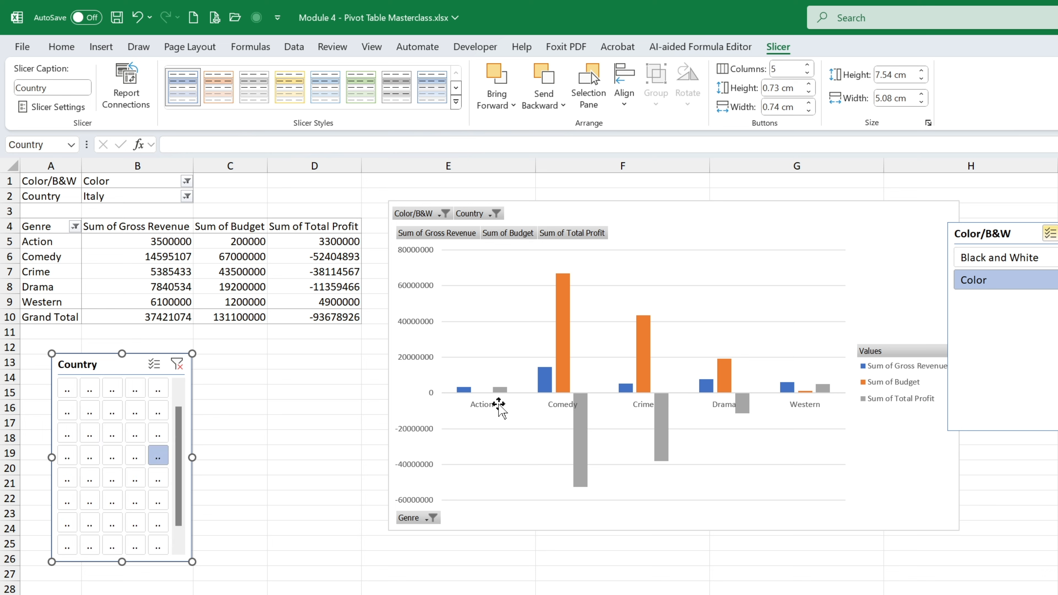
# Widen the Country slicer to about 24.57 cm and place it below the pivot table and chart
pyautogui.moveTo(261, 447); pyautogui.dragTo(736, 404)
pyautogui.moveTo(309, 210); pyautogui.dragTo(316, 340)
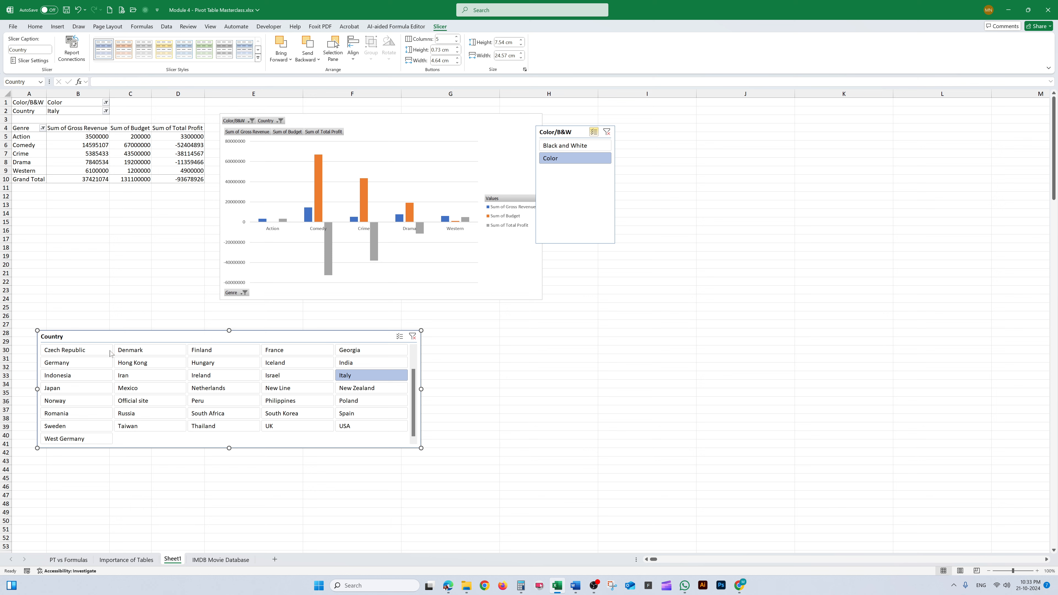
# Filter the pivot table and chart with the Country slicer to Denmark, Finland, Iceland and Israel, one country at a time
pyautogui.click(109, 353)
pyautogui.click(130, 350)
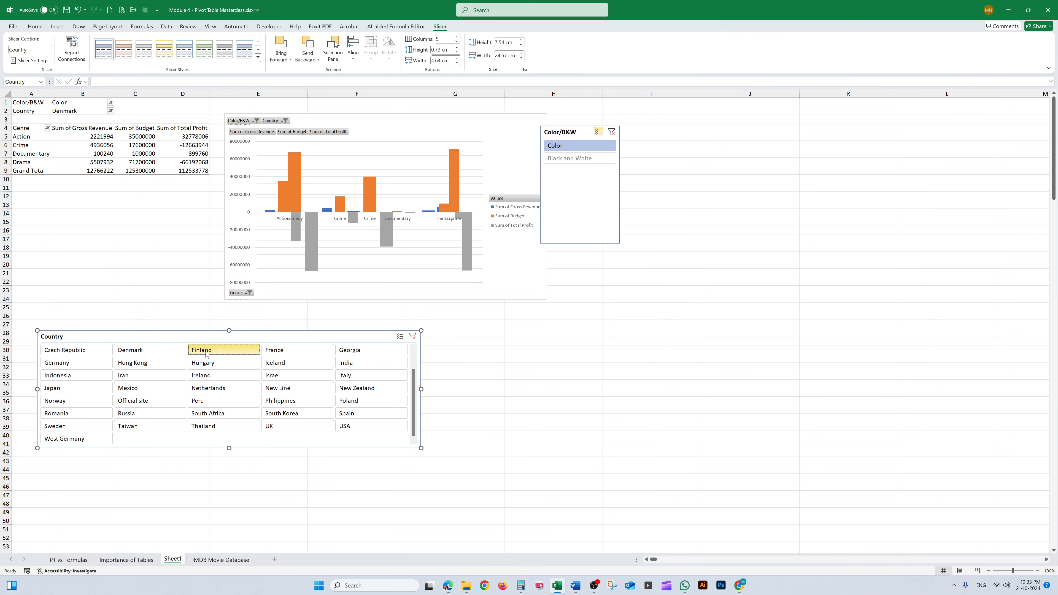
pyautogui.click(258, 350)
pyautogui.click(281, 364)
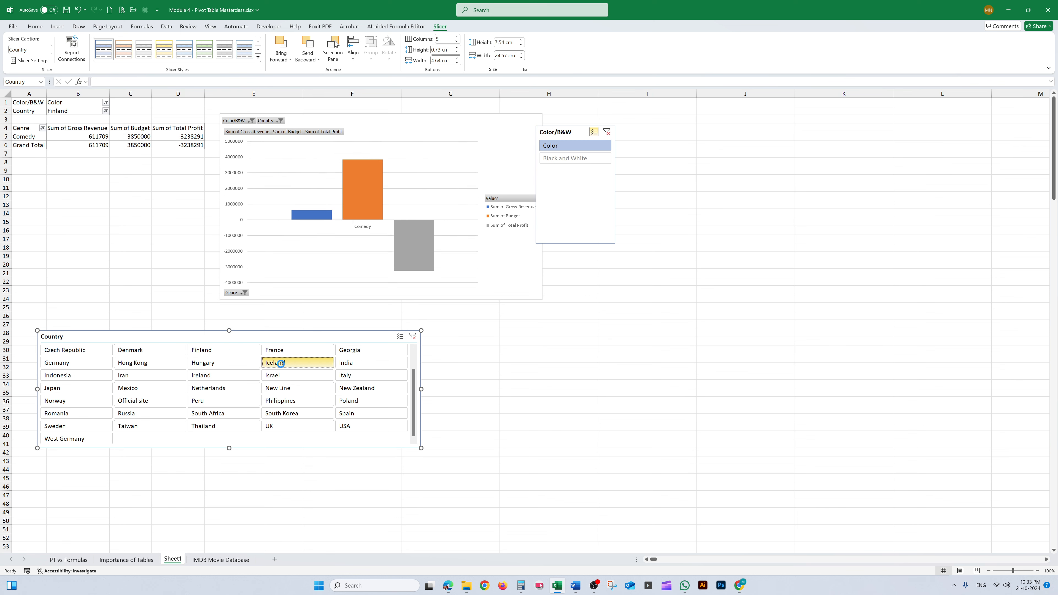
pyautogui.click(281, 377)
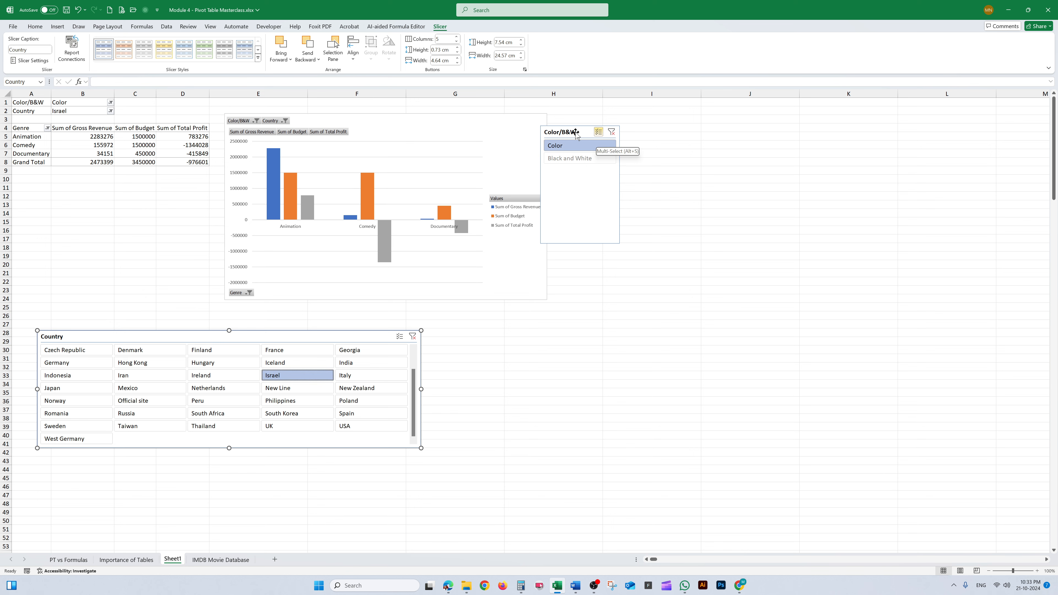
# Move the Color/B&W slicer directly above the Country slicer and clear the filters of both slicers
pyautogui.moveTo(575, 132); pyautogui.dragTo(71, 214)
pyautogui.click(108, 215)
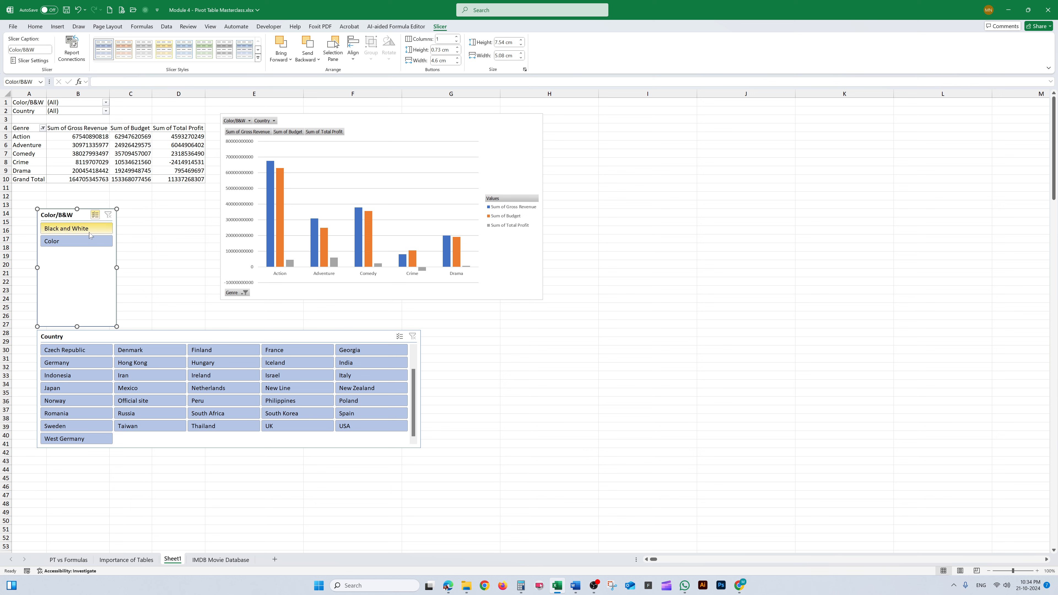
# Show only Black and White in the Color/B&W slicer, include Color again, and leave only Color selected
pyautogui.click(70, 243)
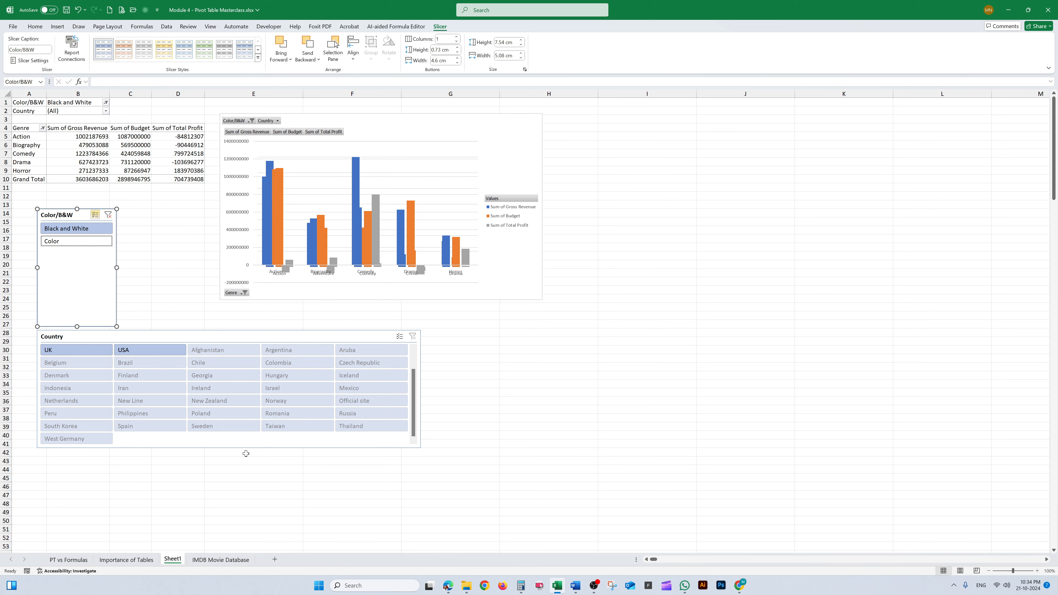
pyautogui.click(73, 230)
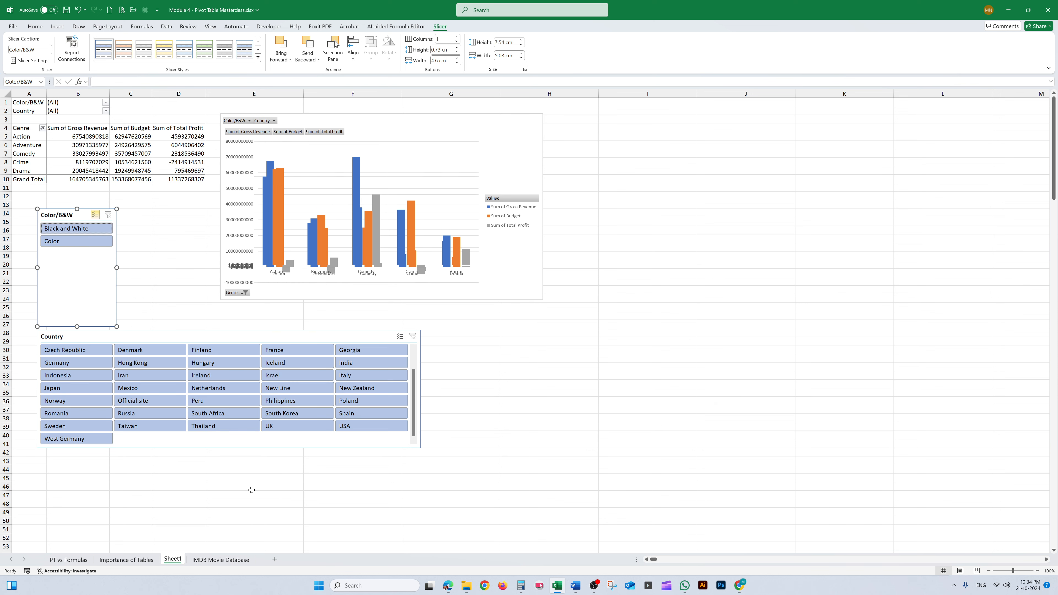
pyautogui.click(87, 234)
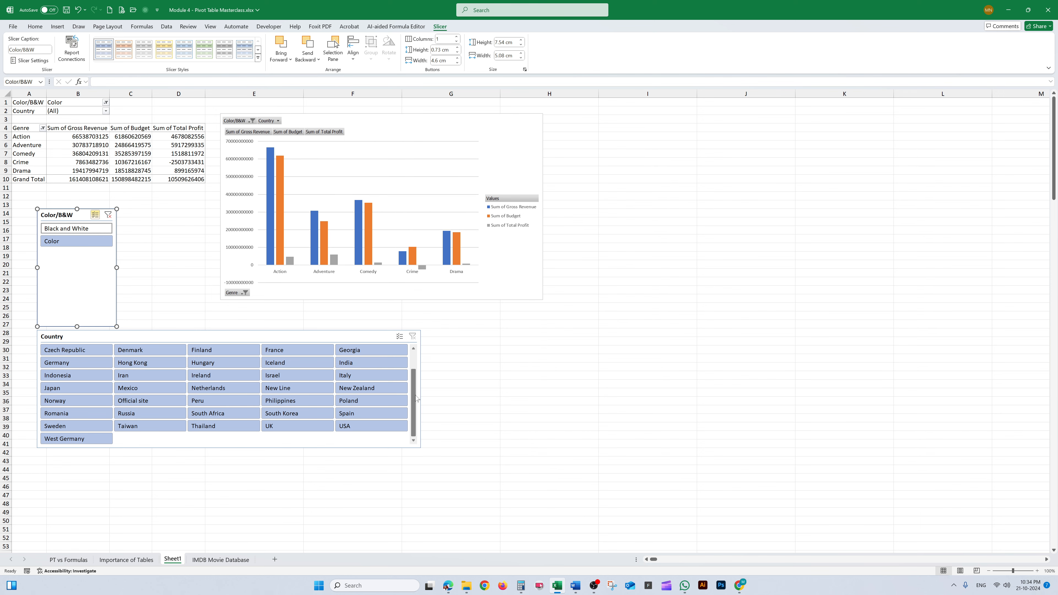
# Filter the pivot table and chart to UK with the Country slicer
pyautogui.scroll(2, 418, 396)
pyautogui.scroll(-2, 418, 371)
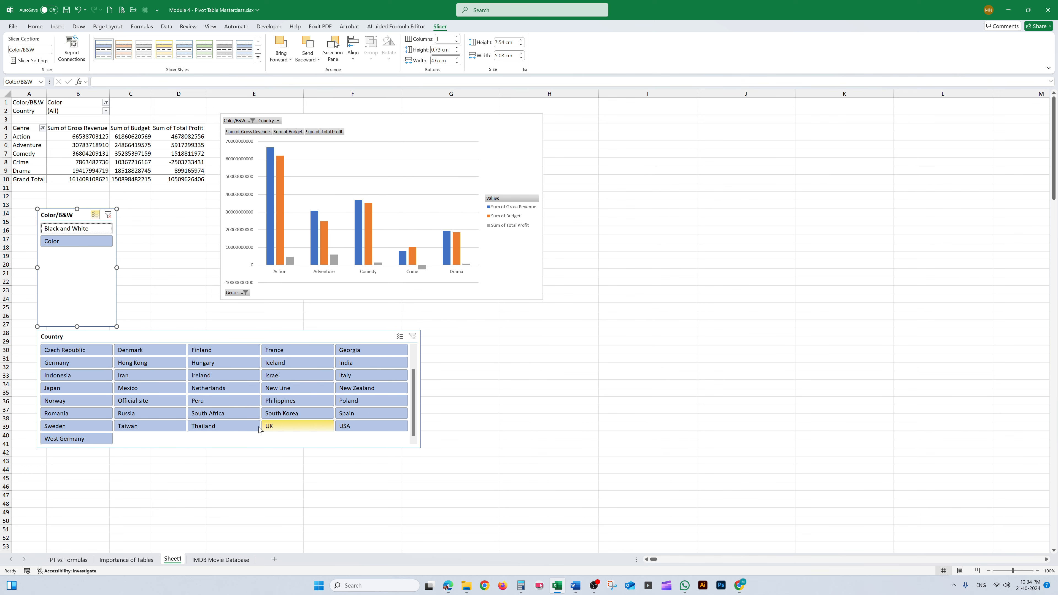
pyautogui.click(274, 428)
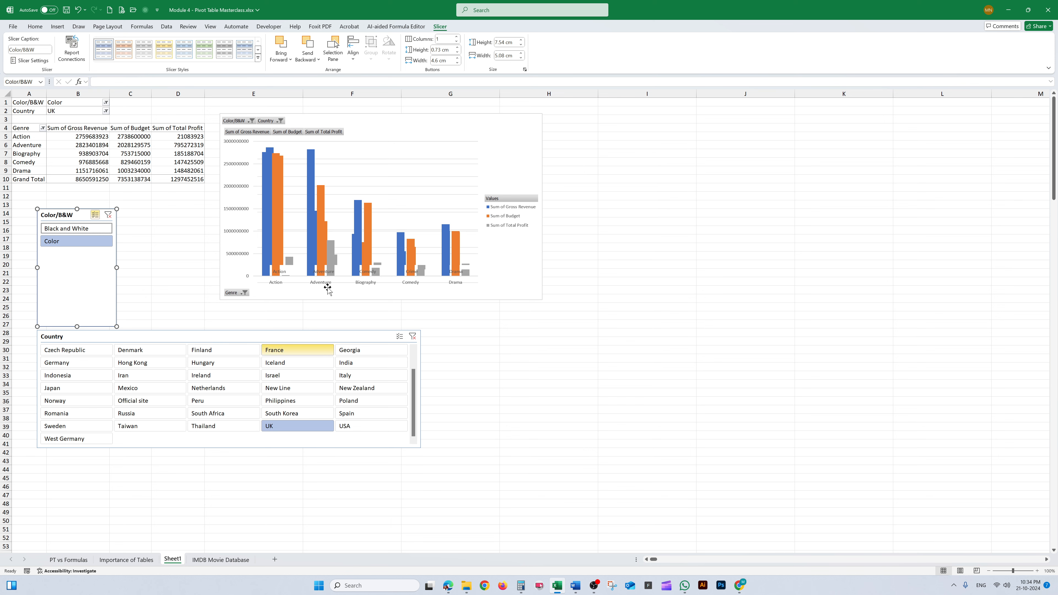
# Filter the pivot table and chart with the Country slicer to Czech Republic and Germany, one country at a time
pyautogui.click(70, 350)
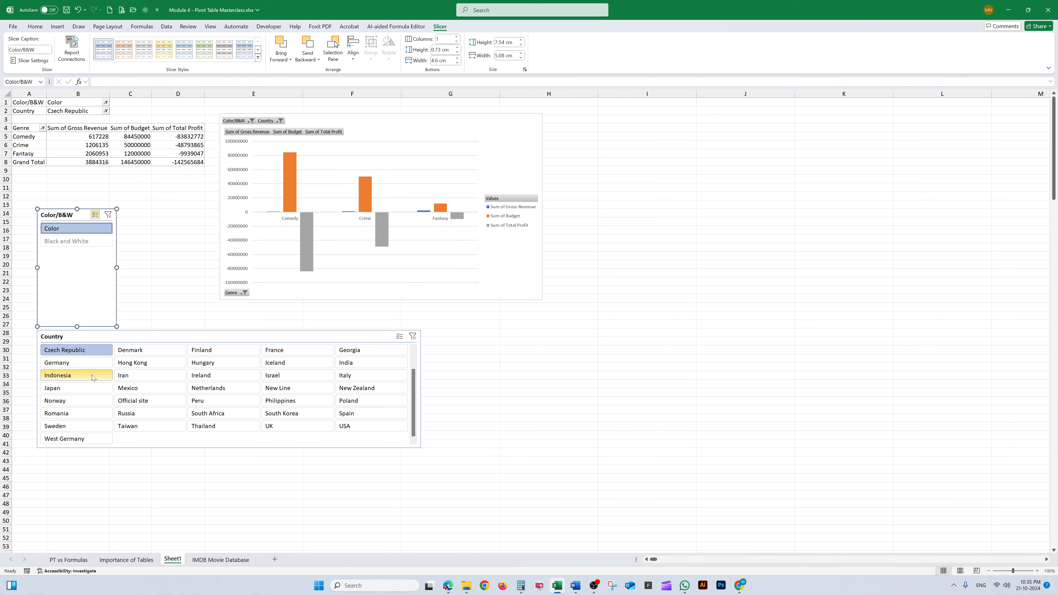
pyautogui.click(103, 366)
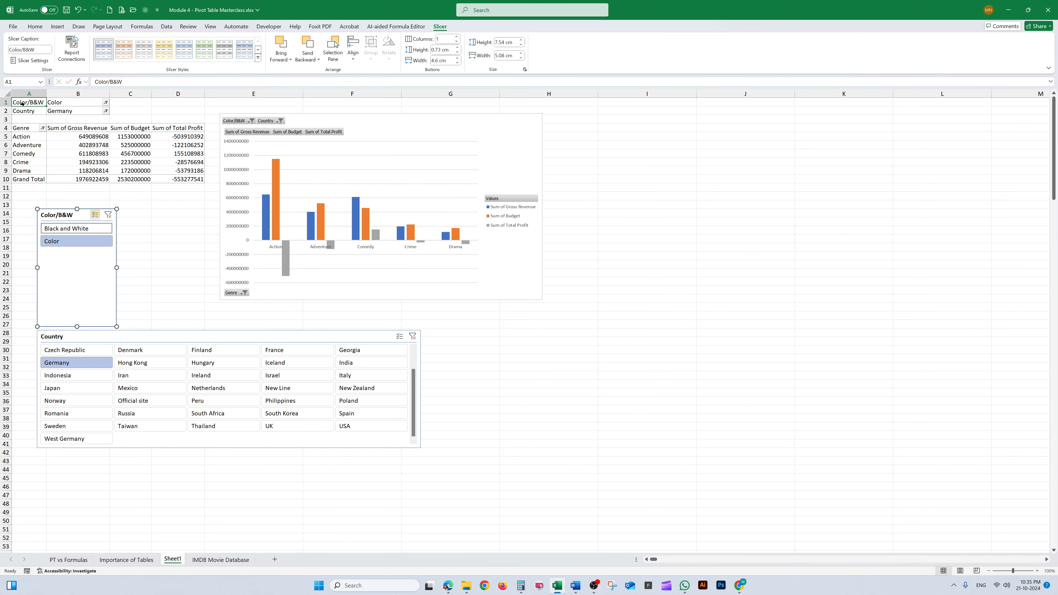
# Remove the Color/B&W and Country fields from the pivot table's report filters
pyautogui.moveTo(31, 102); pyautogui.dragTo(50, 109)
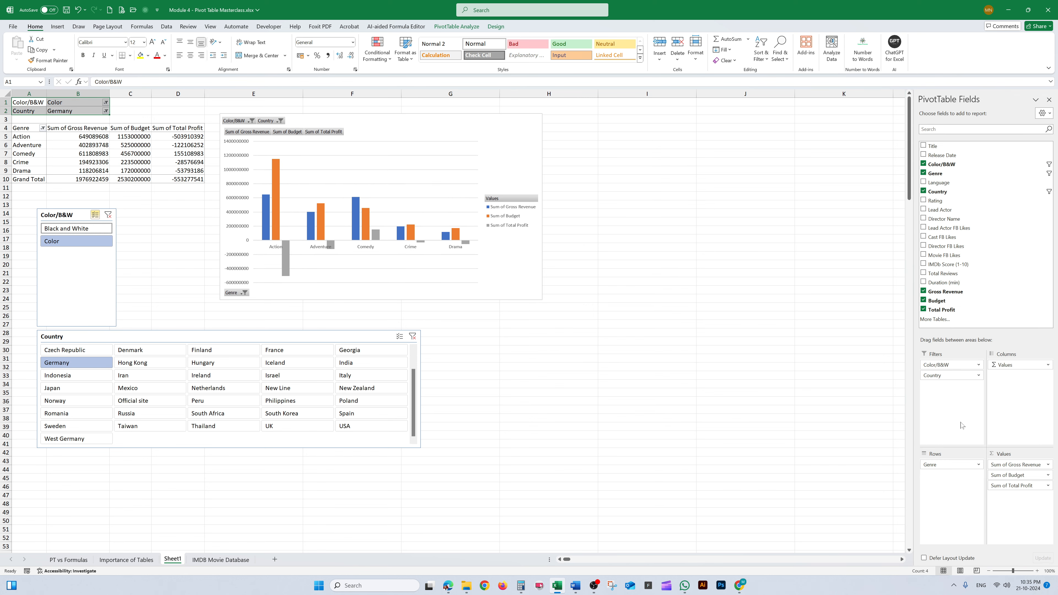
pyautogui.moveTo(951, 366); pyautogui.dragTo(973, 278)
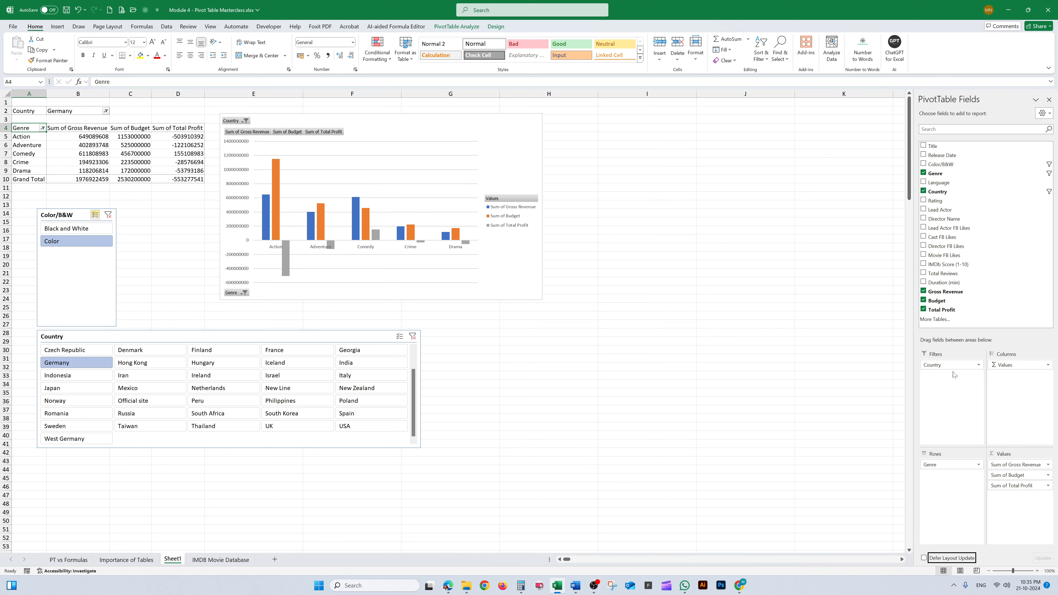
pyautogui.moveTo(954, 367); pyautogui.dragTo(972, 309)
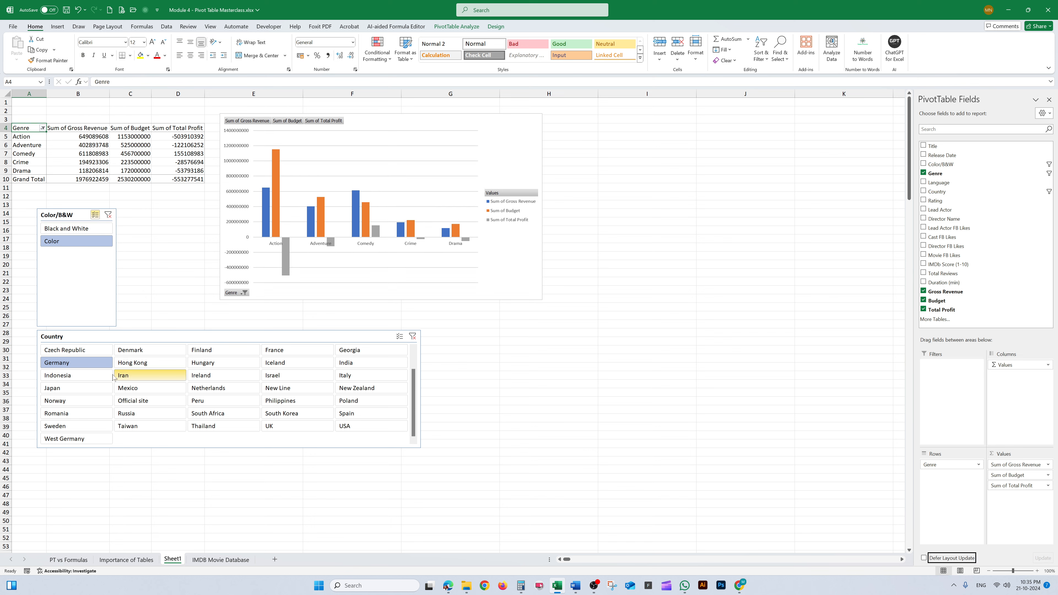
# Filter by Indonesia and Czech Republic in turn with the Country slicer, and clear the filters of both slicers
pyautogui.click(81, 375)
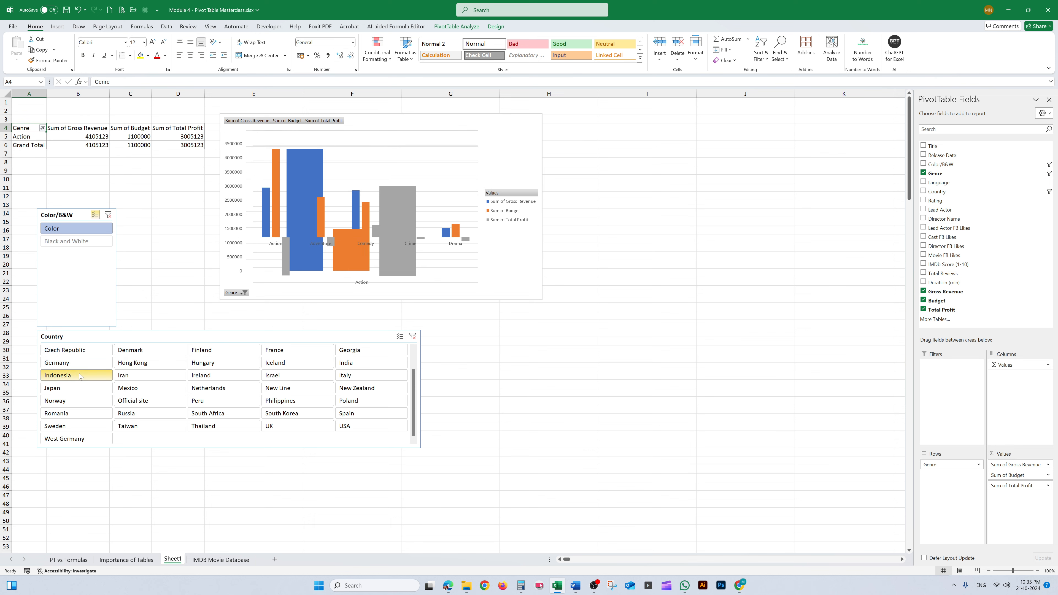
pyautogui.click(94, 350)
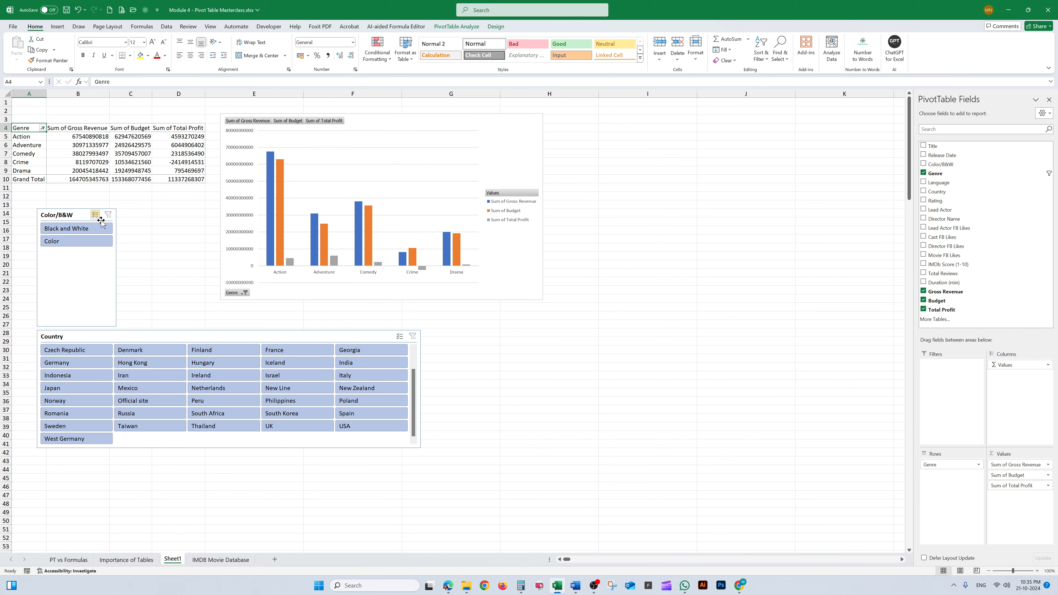
pyautogui.click(649, 162)
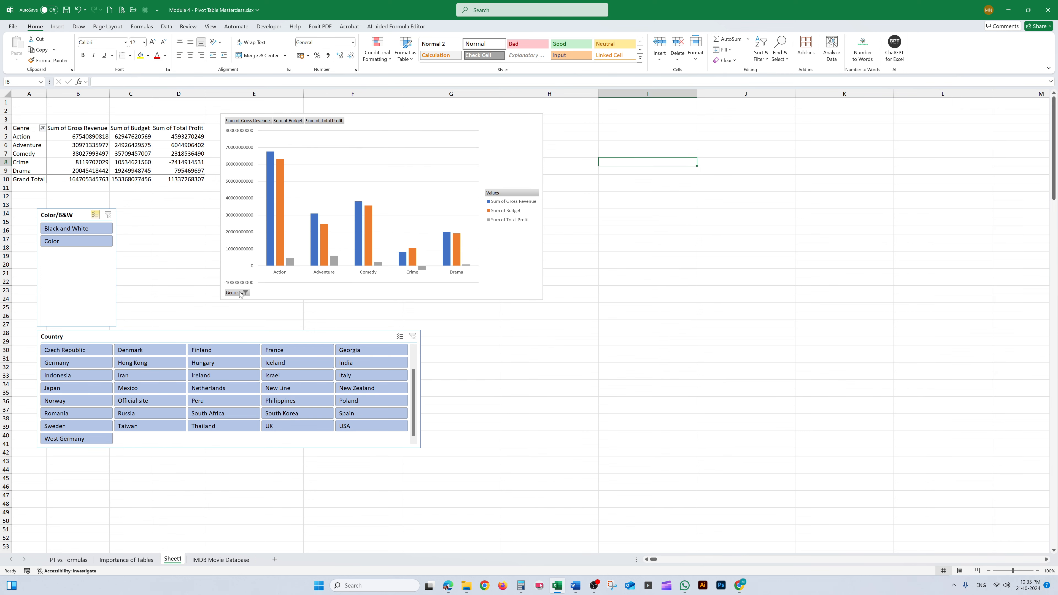
# Filter the PivotChart's Genre field to show only Action
pyautogui.click(246, 292)
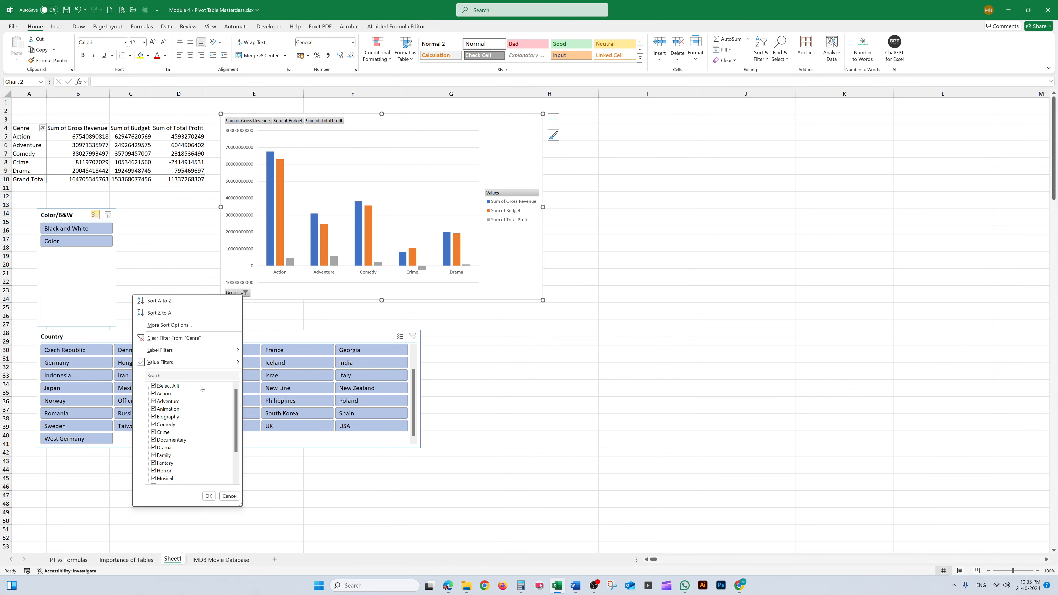
pyautogui.click(154, 386)
pyautogui.click(154, 394)
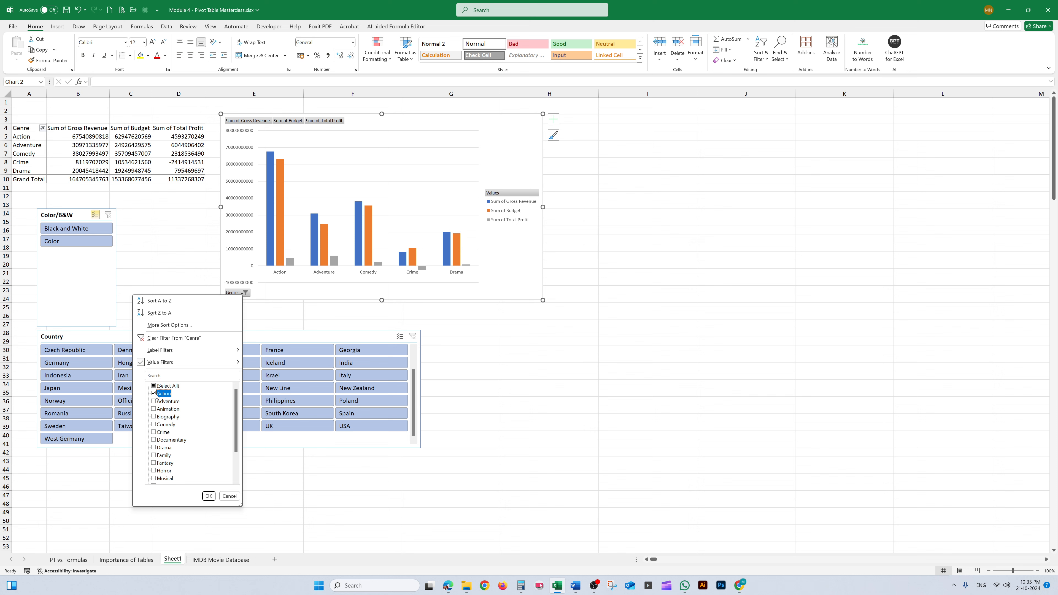
pyautogui.click(208, 496)
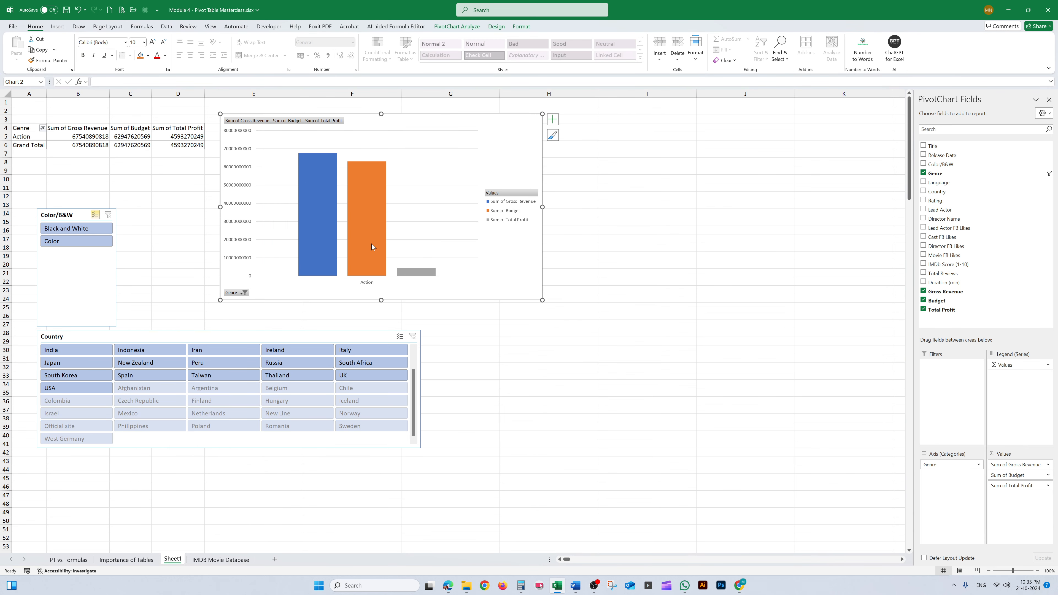
# Add Mystery to the genres included in the PivotChart's Genre filter
pyautogui.click(245, 293)
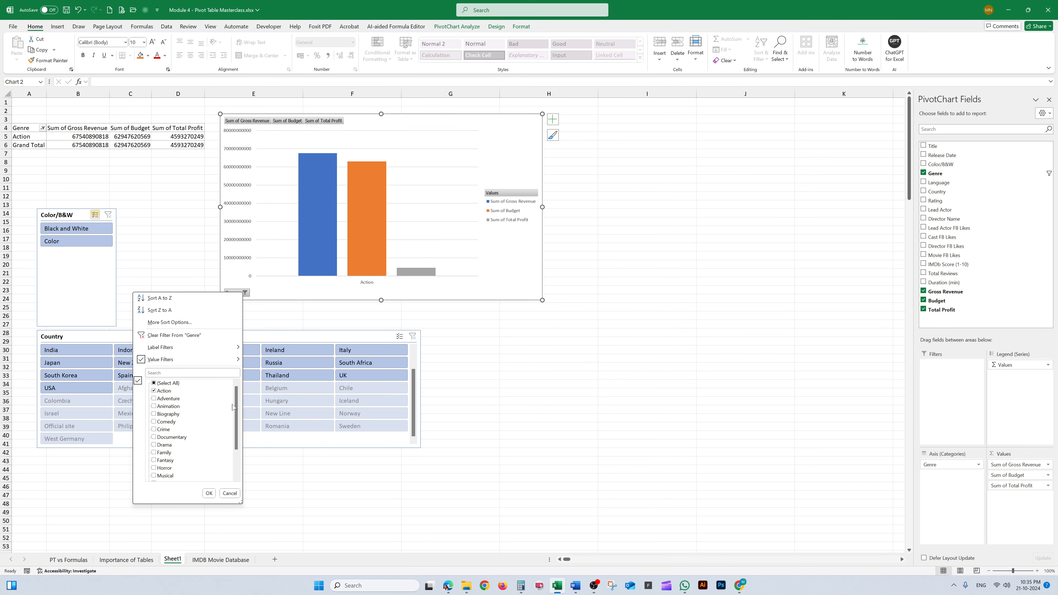
pyautogui.moveTo(236, 409); pyautogui.dragTo(236, 434)
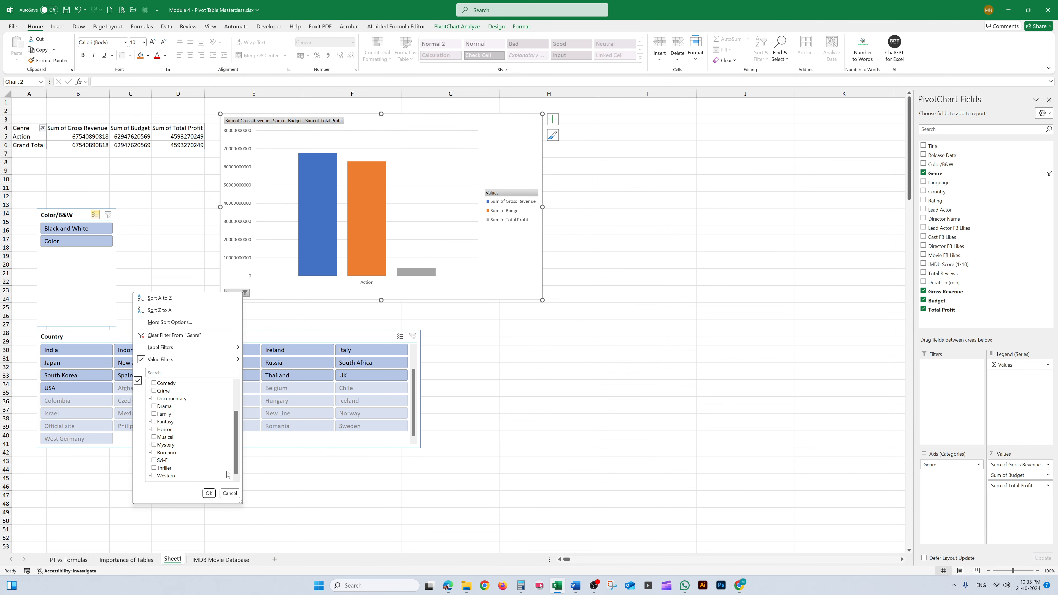
pyautogui.click(154, 445)
pyautogui.click(209, 493)
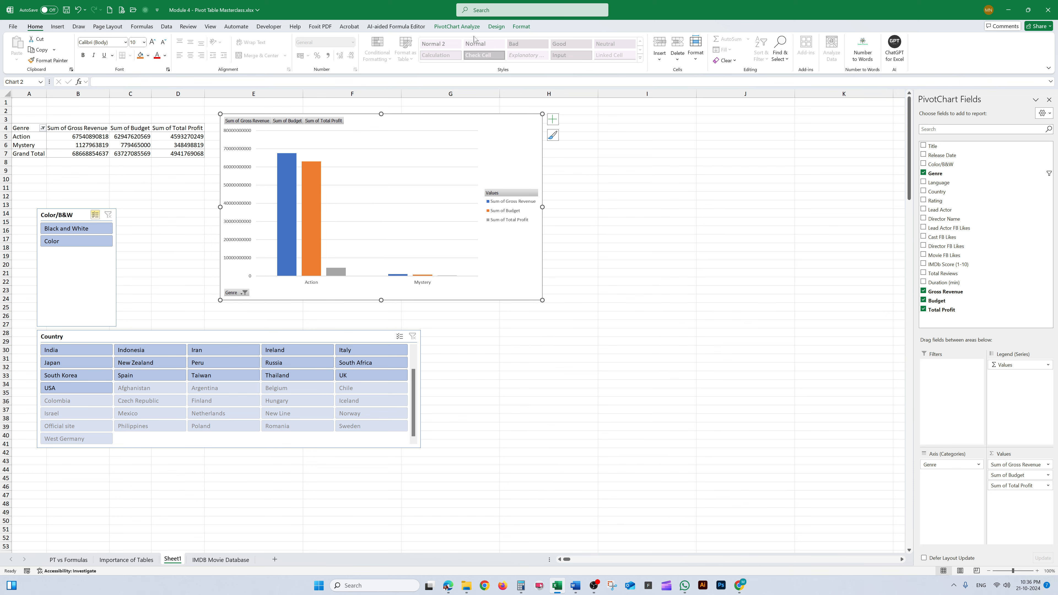
# Hide all field buttons on the PivotChart
pyautogui.click(468, 27)
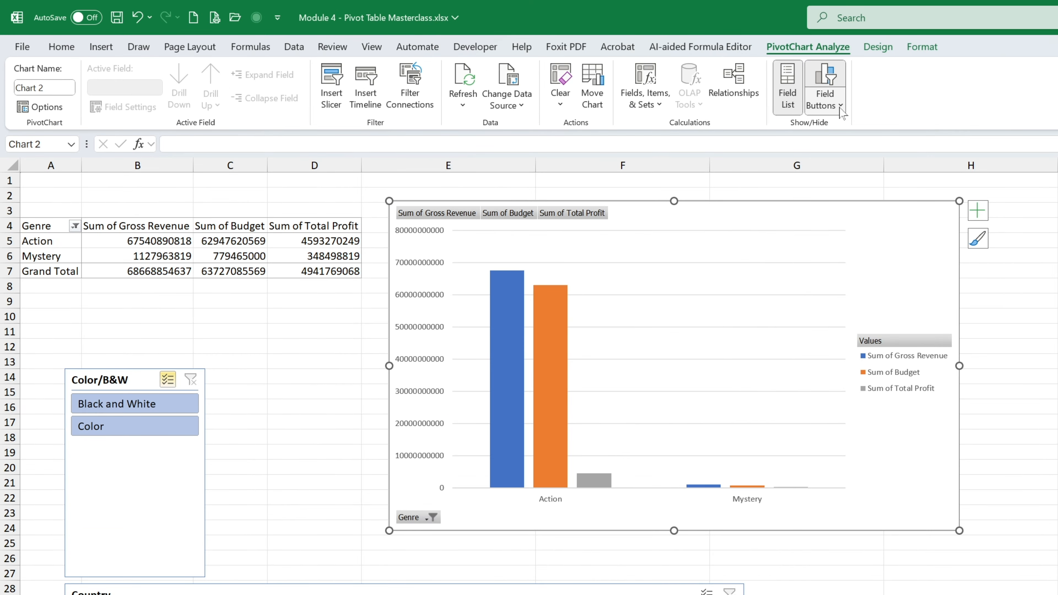
pyautogui.click(475, 60)
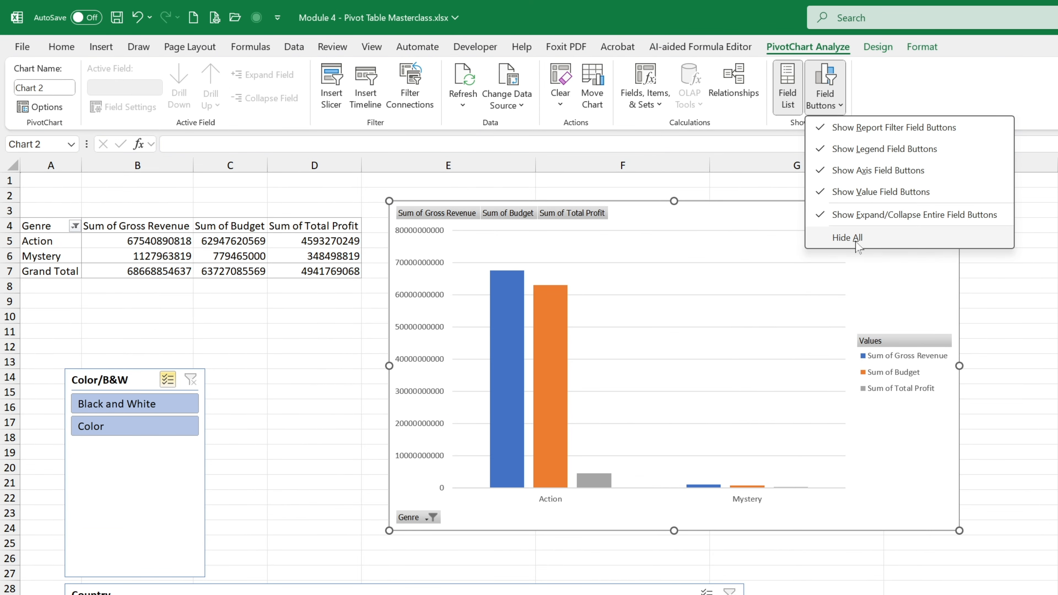
pyautogui.click(856, 244)
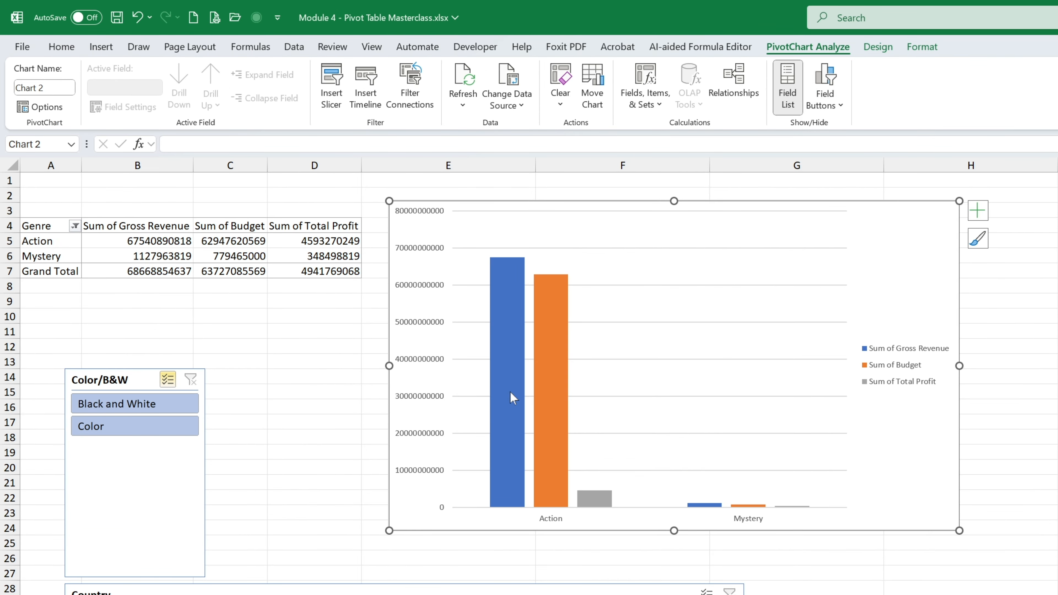